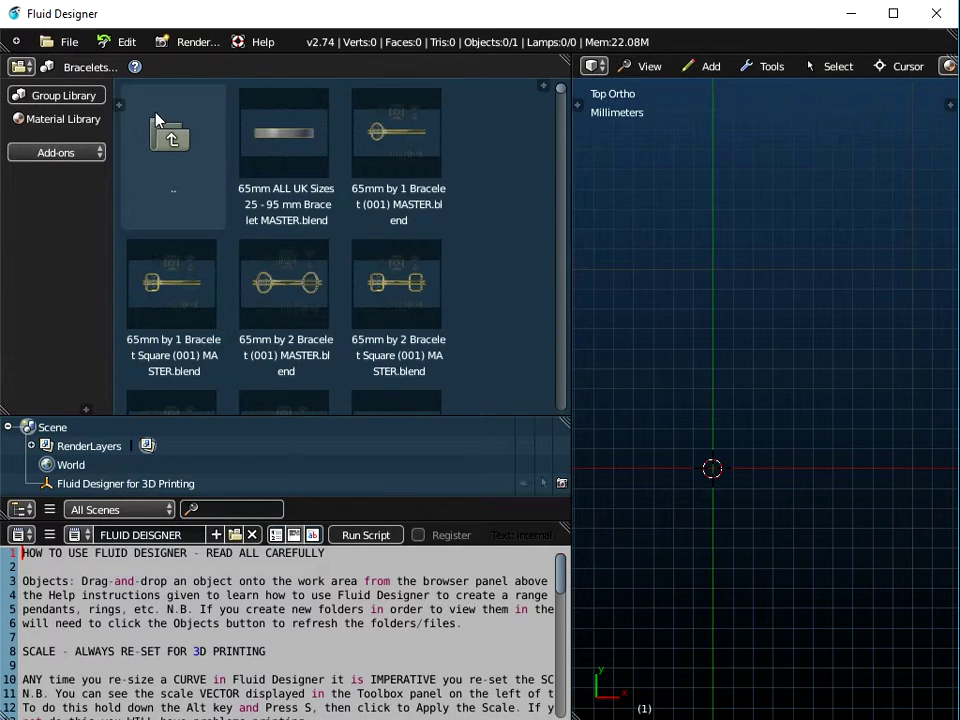
Step: Load the Bezel 10.0mm Round ring from the Gem Settings - Bezel group library into the work area
left_click(88, 67)
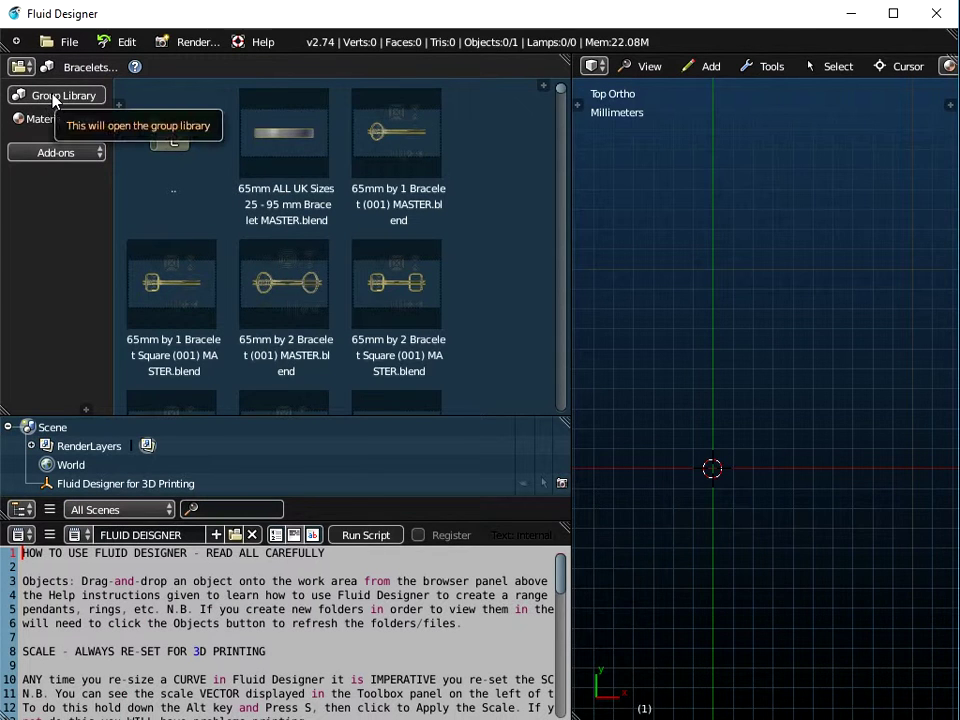
left_click(54, 96)
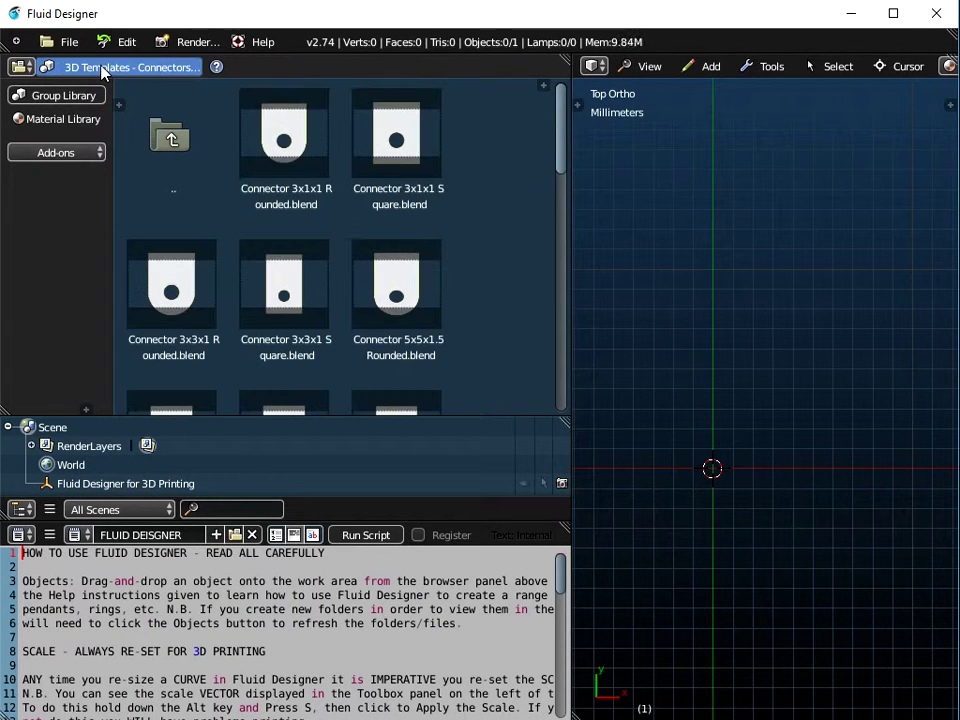
left_click(101, 68)
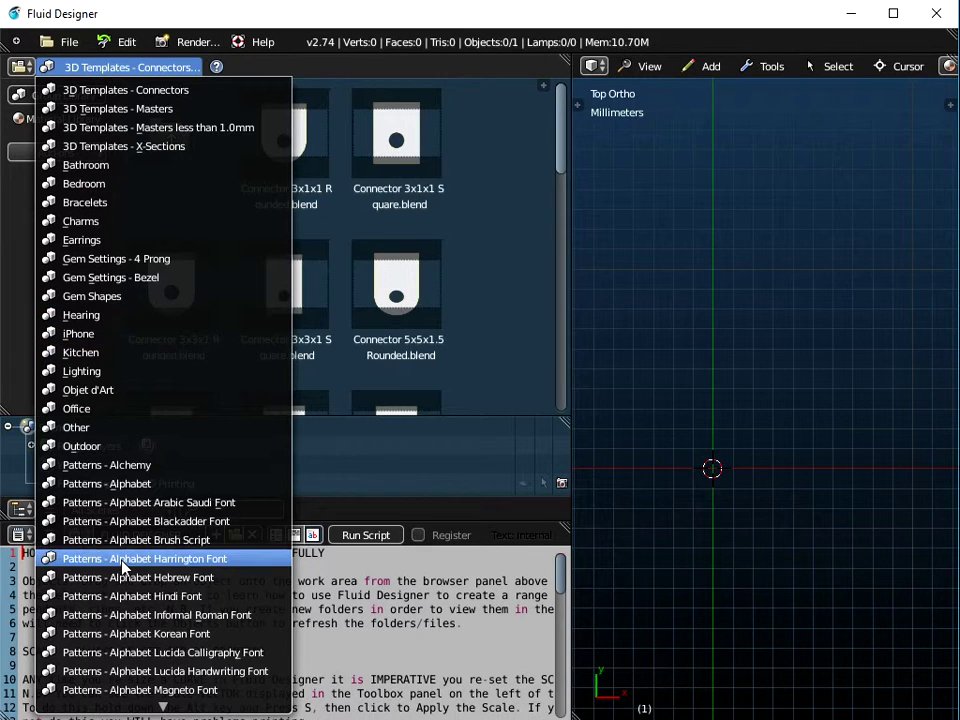
left_click(122, 279)
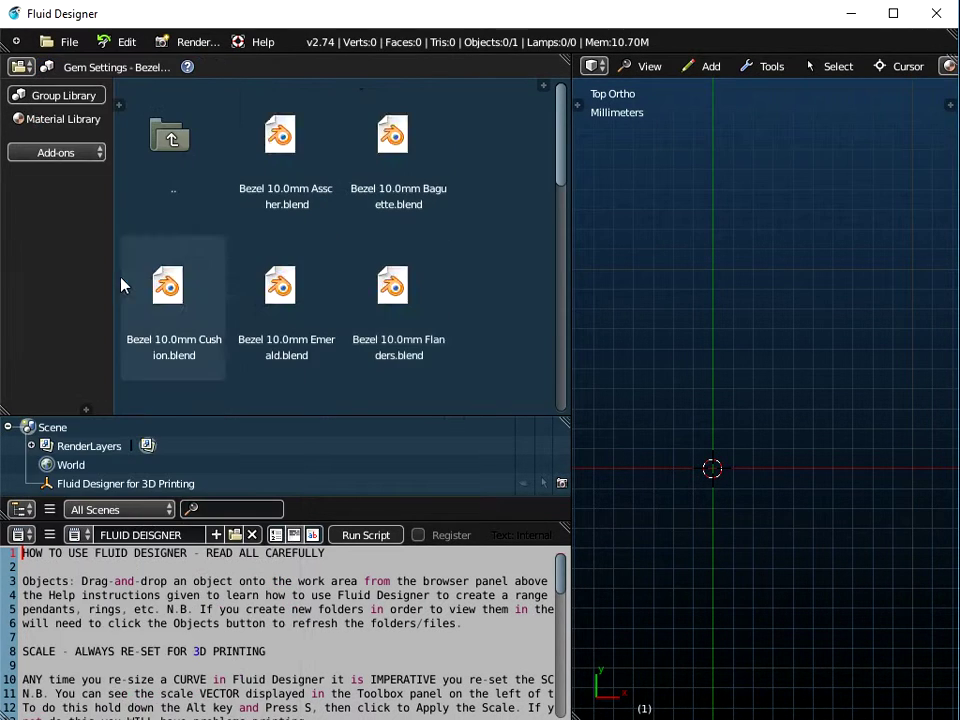
scroll(325, 260, "down", 2)
scroll(325, 260, "down", 5)
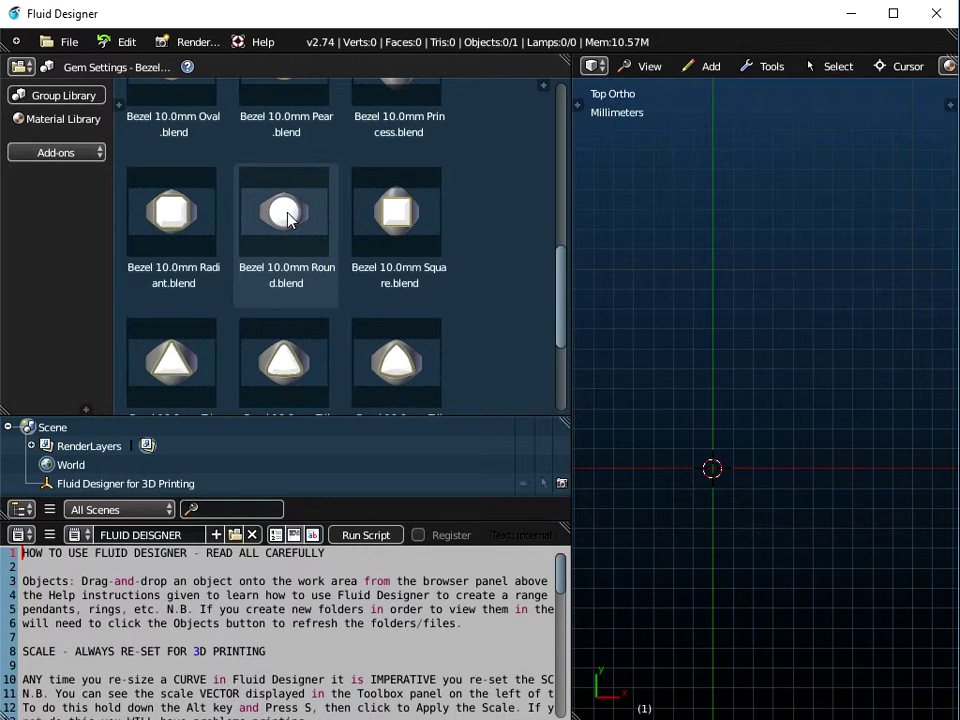
left_click_drag(286, 218, 612, 297)
left_click_drag(570, 499, 634, 390)
middle_click_drag(546, 477, 340, 264)
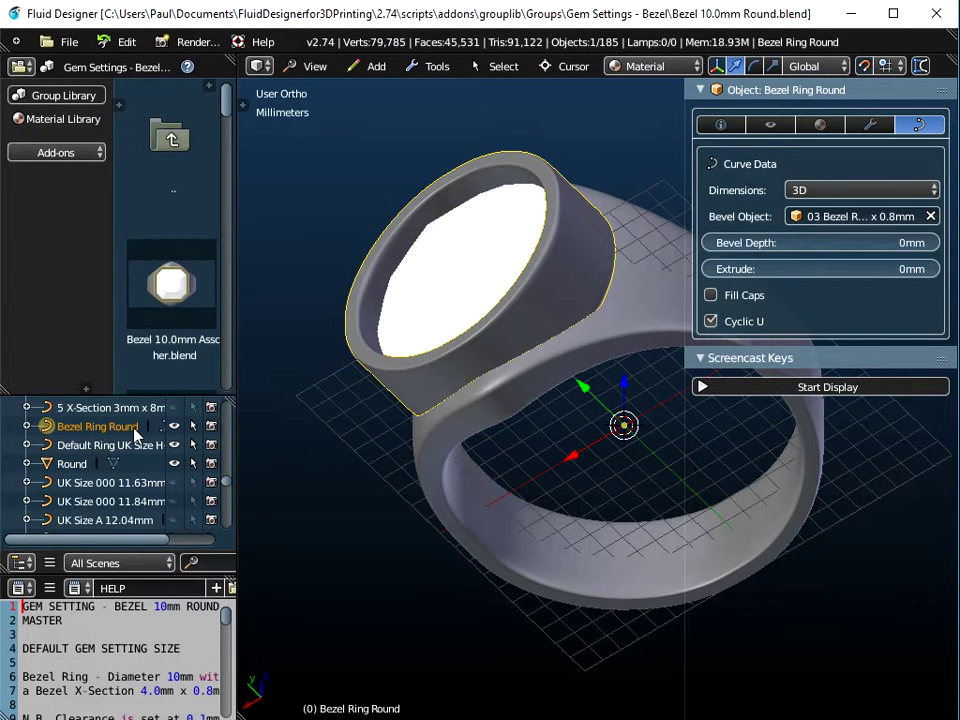
Step: Select the round gem and the Bezel Ring Round object alternately to examine how the gem sits in its setting
left_click(77, 466)
middle_click_drag(454, 283, 499, 328)
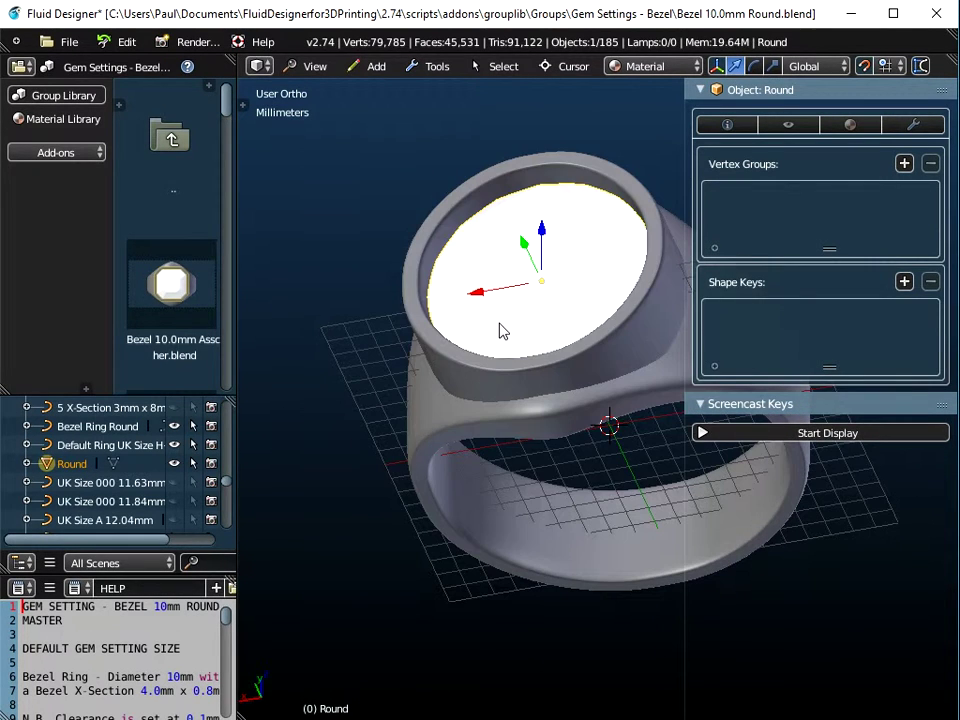
left_click(90, 428)
left_click(71, 464)
left_click(73, 427)
left_click(74, 465)
scroll(452, 280, "down", 2)
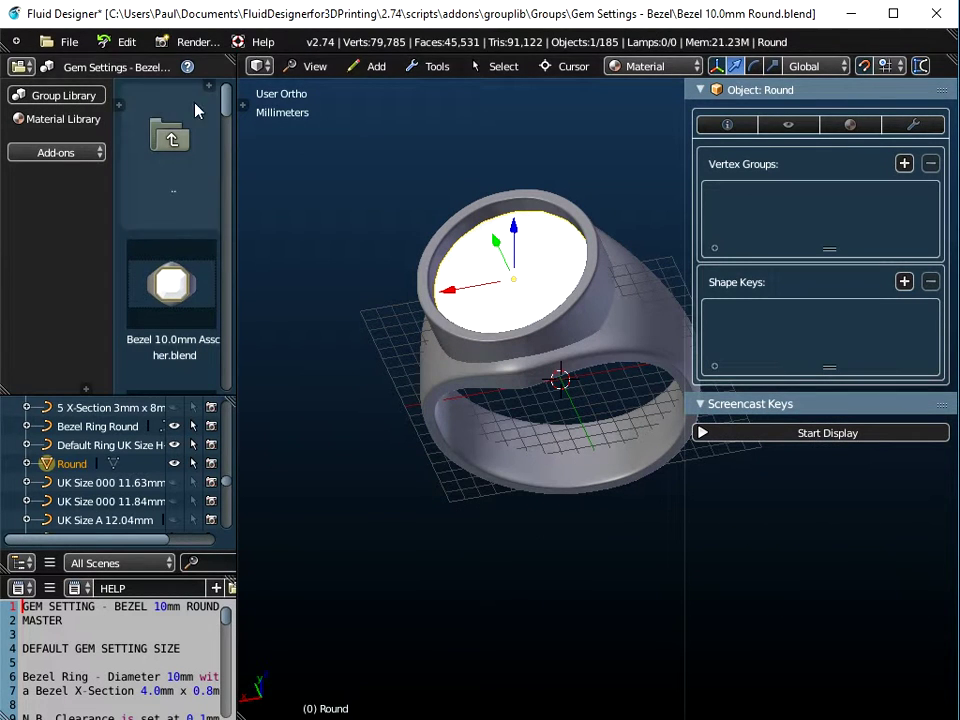
Step: Browse the Patterns - Alphabet Harrington Font library and highlight the capital letter E
left_click(128, 67)
scroll(128, 95, "up", 1)
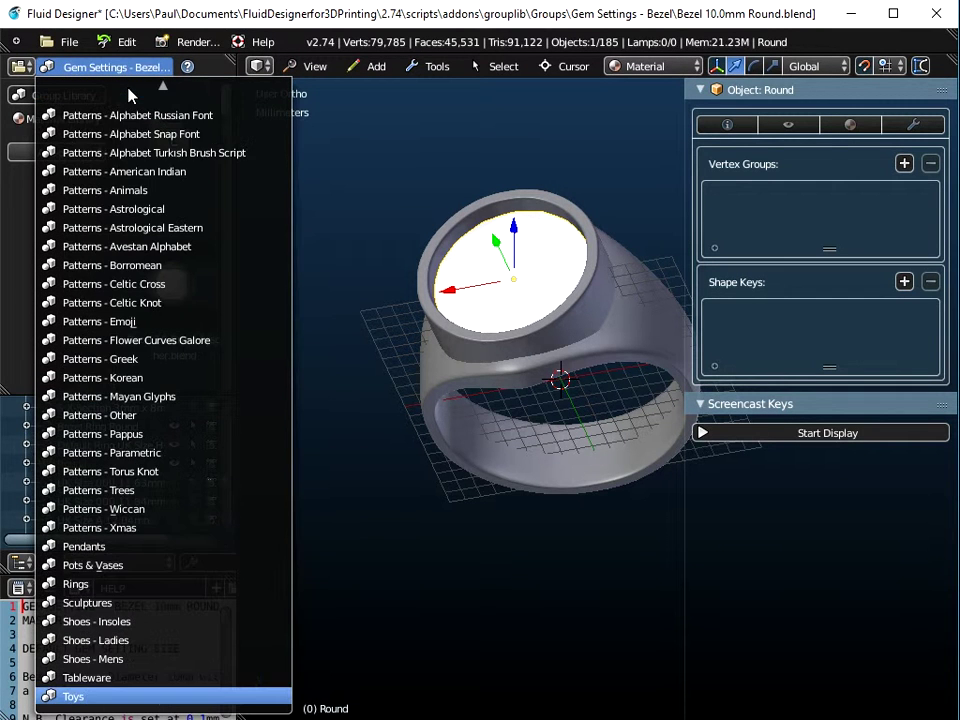
scroll(128, 95, "down", 2)
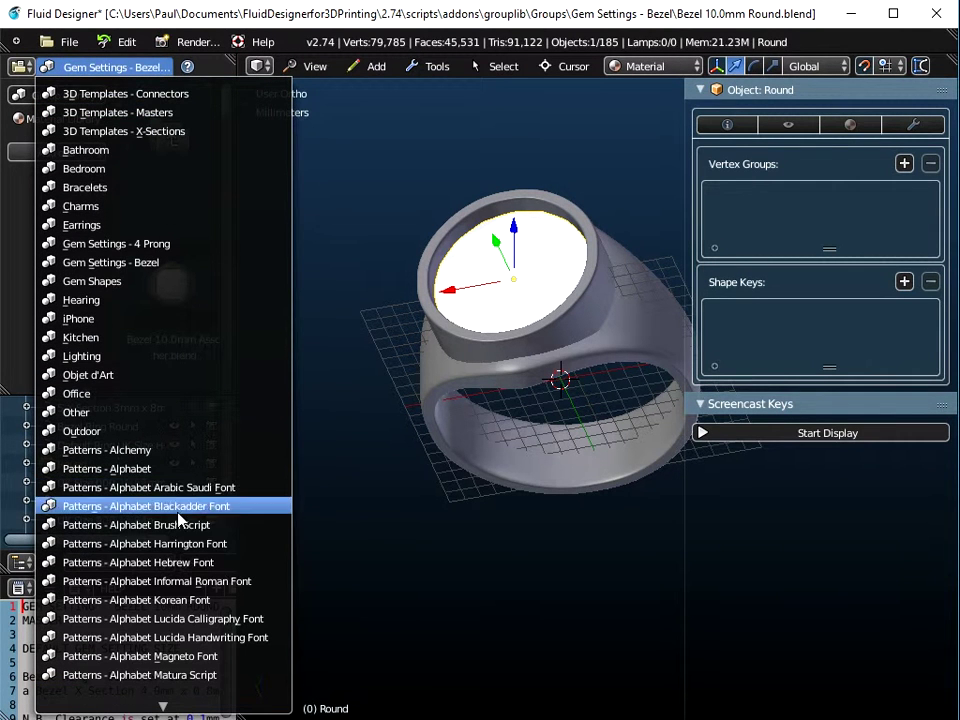
left_click(180, 547)
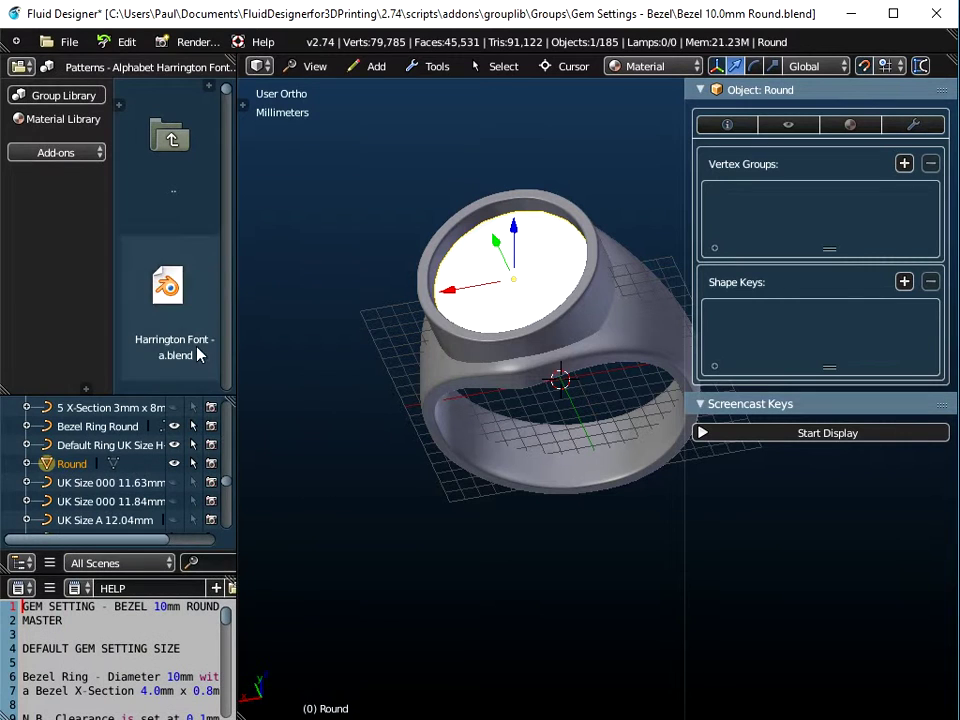
scroll(202, 251, "down", 10)
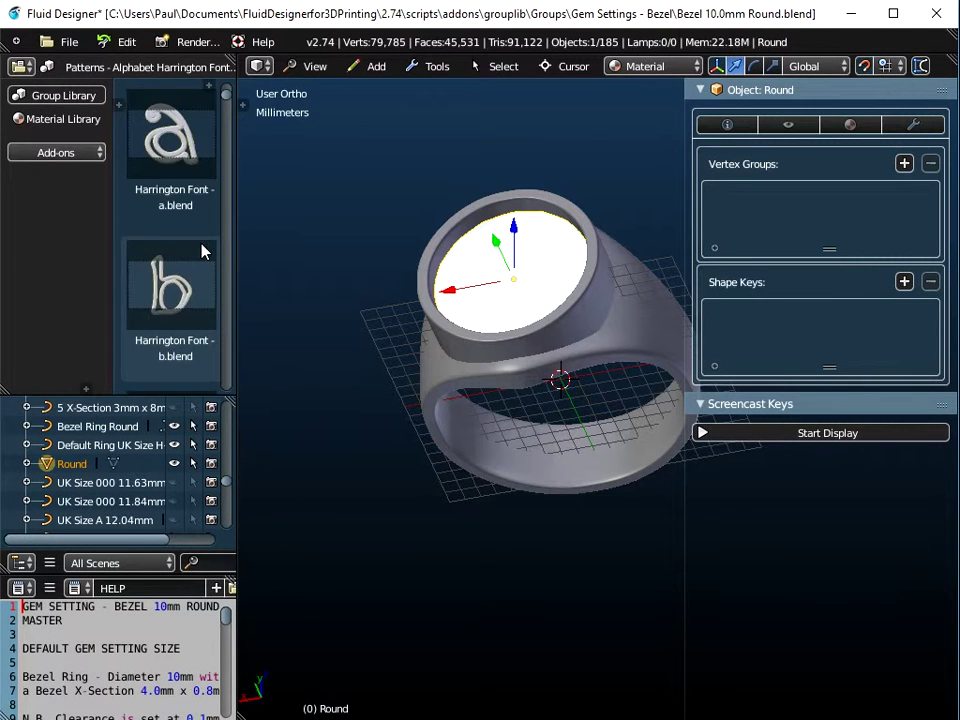
scroll(204, 249, "down", 5)
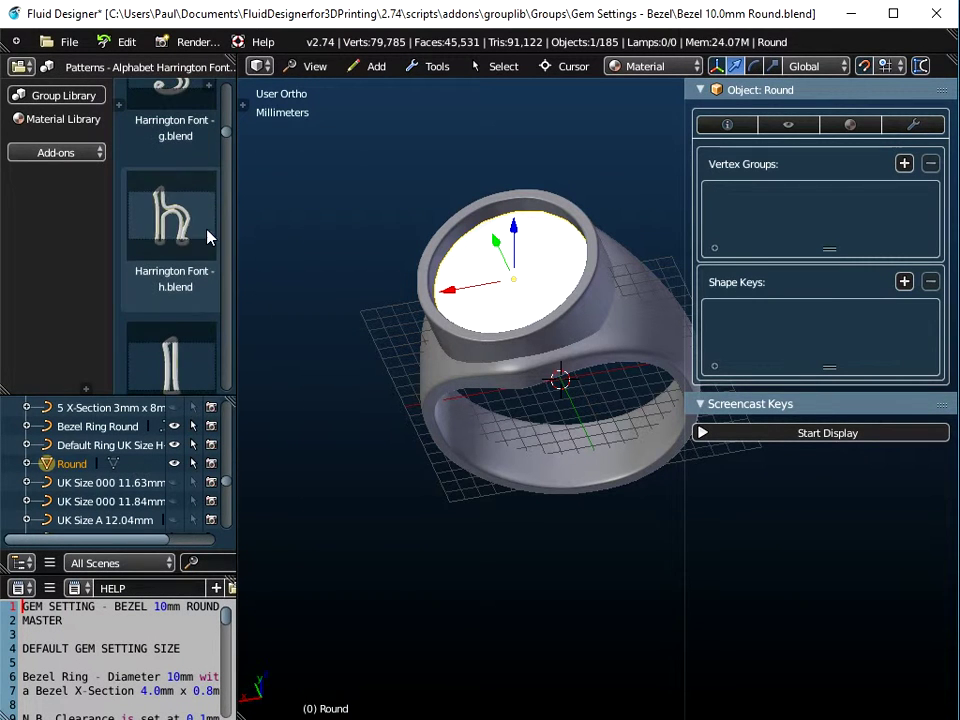
left_click(225, 192)
left_click_drag(225, 197, 238, 271)
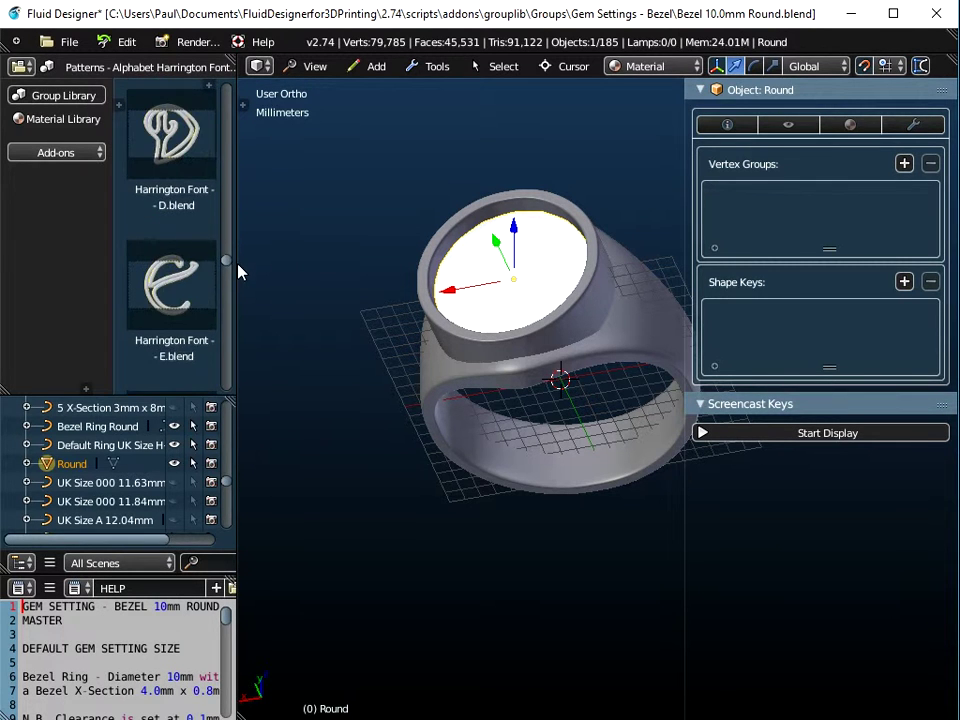
left_click(171, 296)
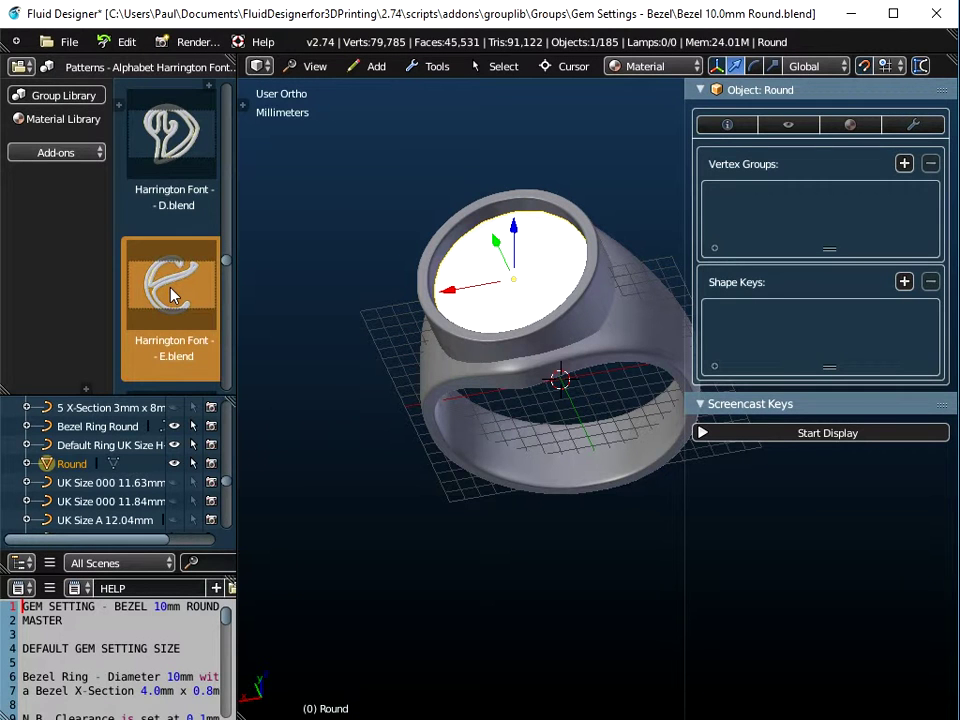
Step: Open the Pendants library, widen the browser area and look through the alphabet and 35mm pendant models
left_click(118, 68)
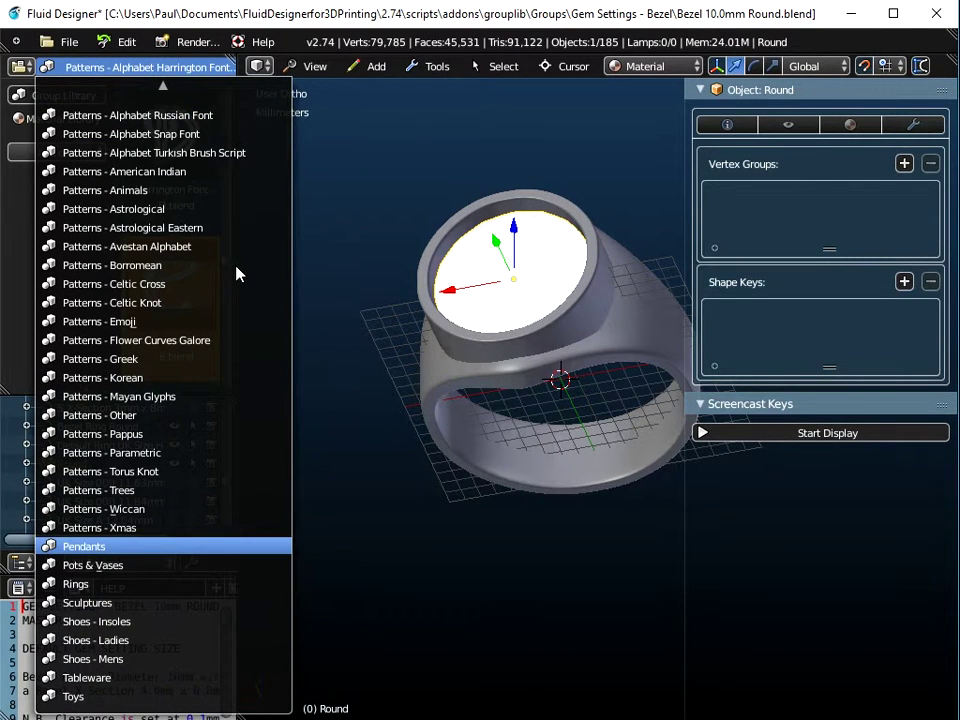
key("Return")
left_click_drag(236, 278, 390, 287)
scroll(356, 274, "down", 10)
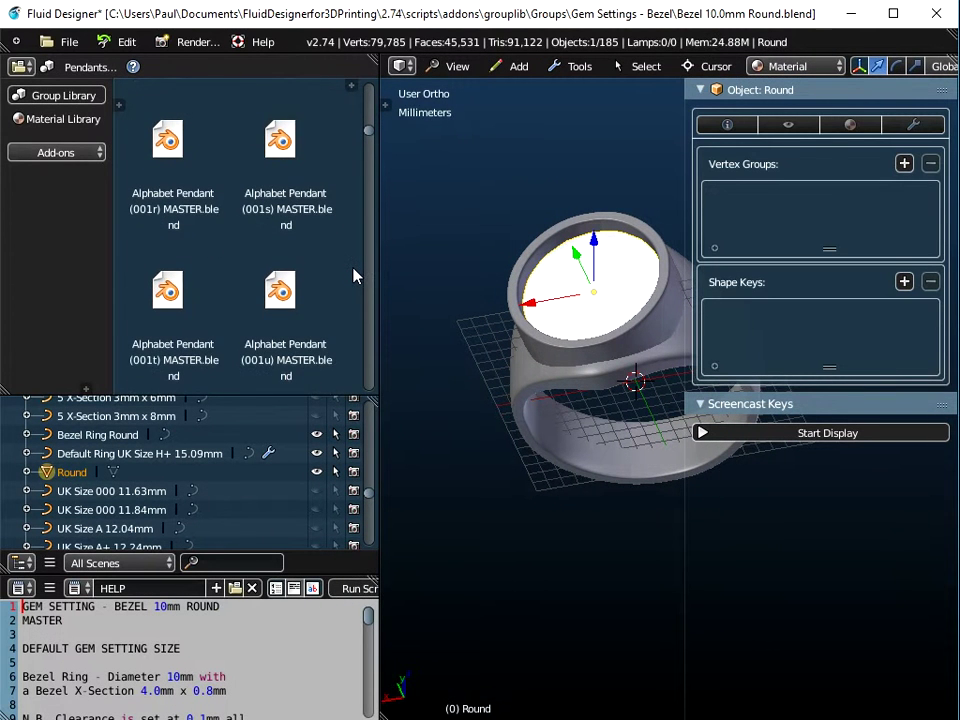
scroll(335, 262, "up", 2)
scroll(335, 258, "up", 10)
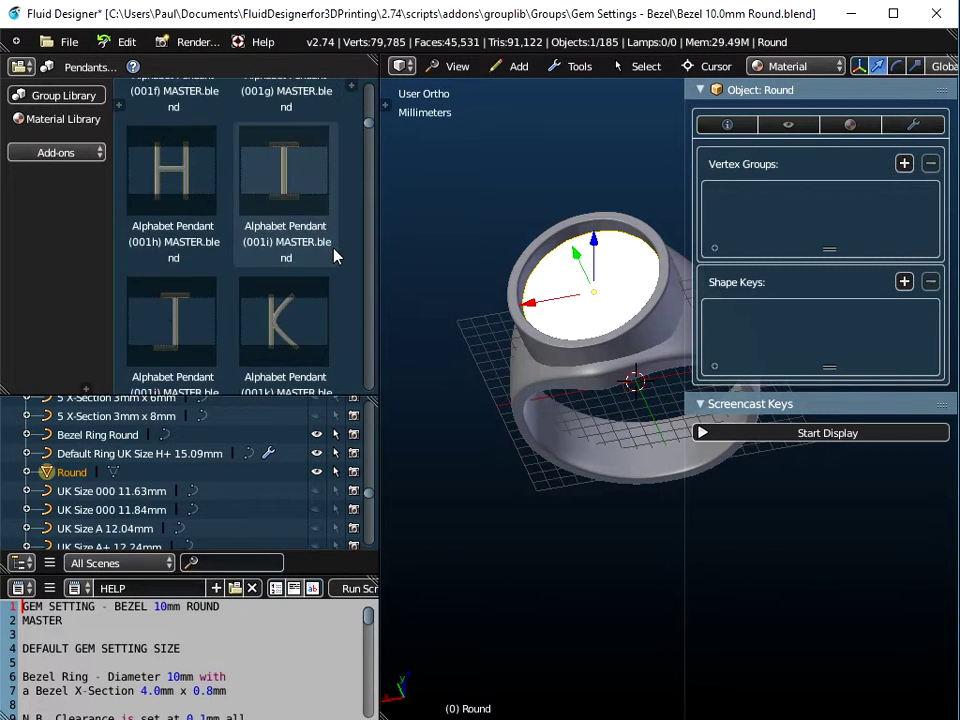
scroll(335, 257, "up", 10)
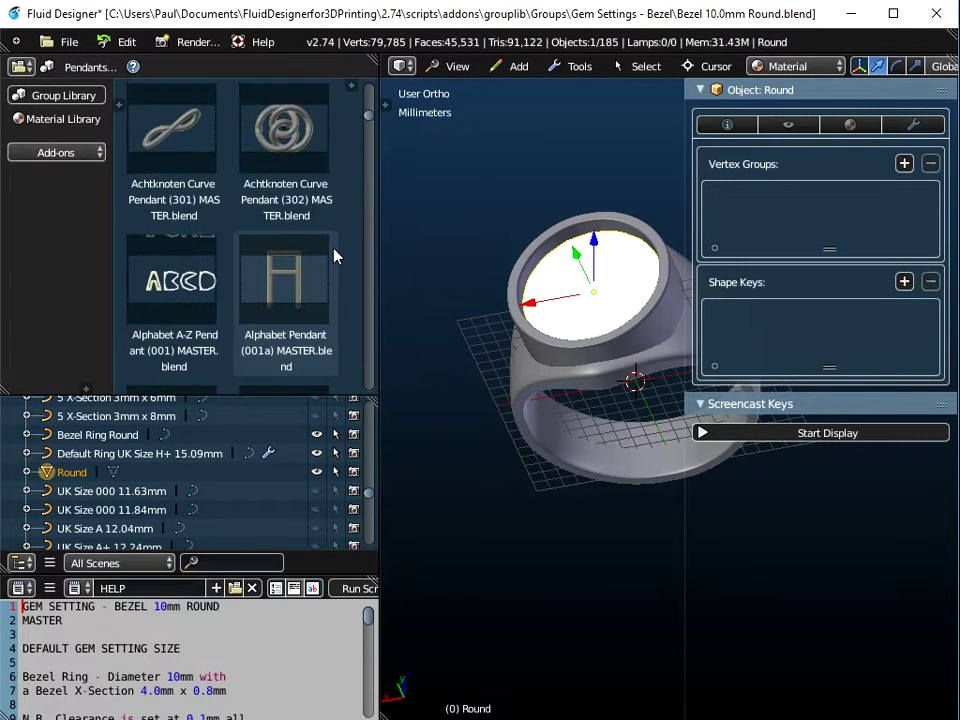
scroll(335, 255, "up", 4)
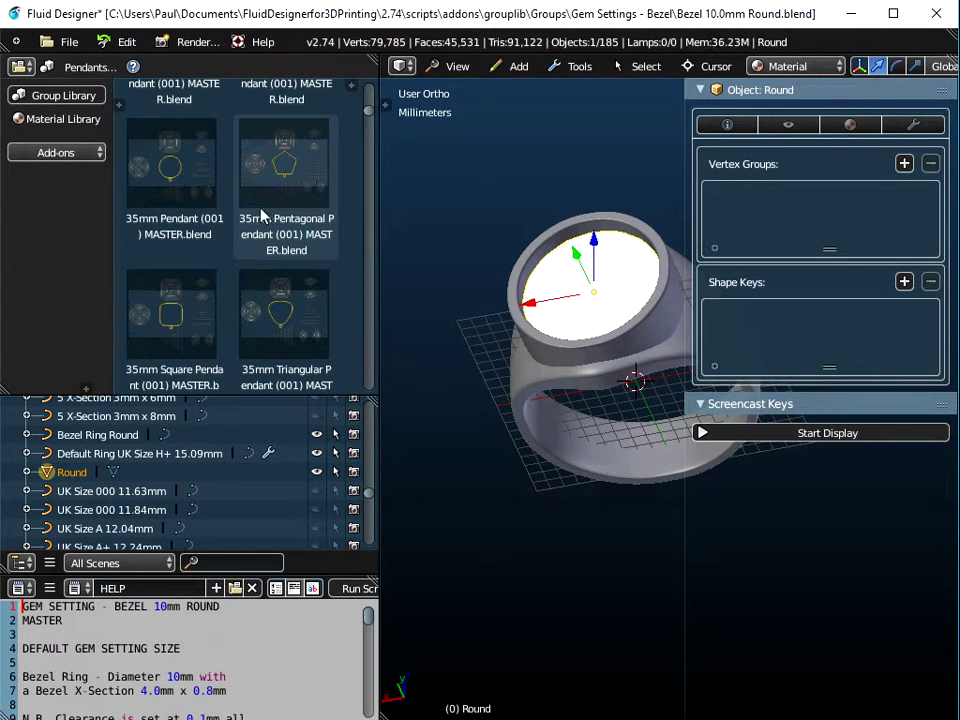
Step: Examine the 35mm pendant masters, highlighting the pentagonal, triangular, square, round, octagonal and hexagonal versions
left_click(288, 192)
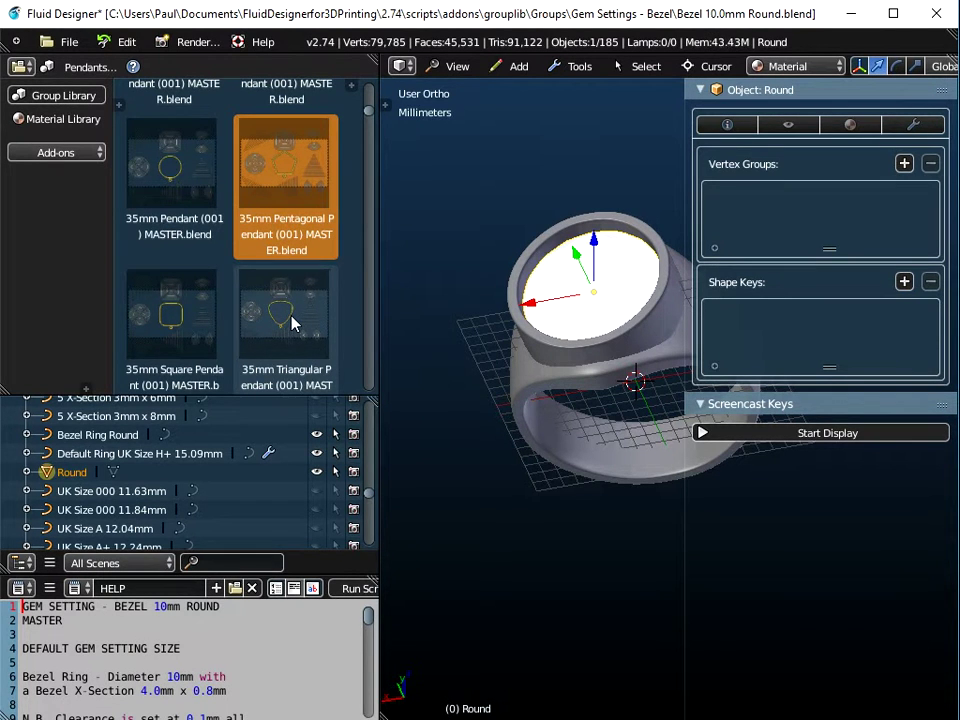
left_click(293, 322)
left_click(186, 318)
scroll(191, 260, "up", 3)
left_click(192, 307)
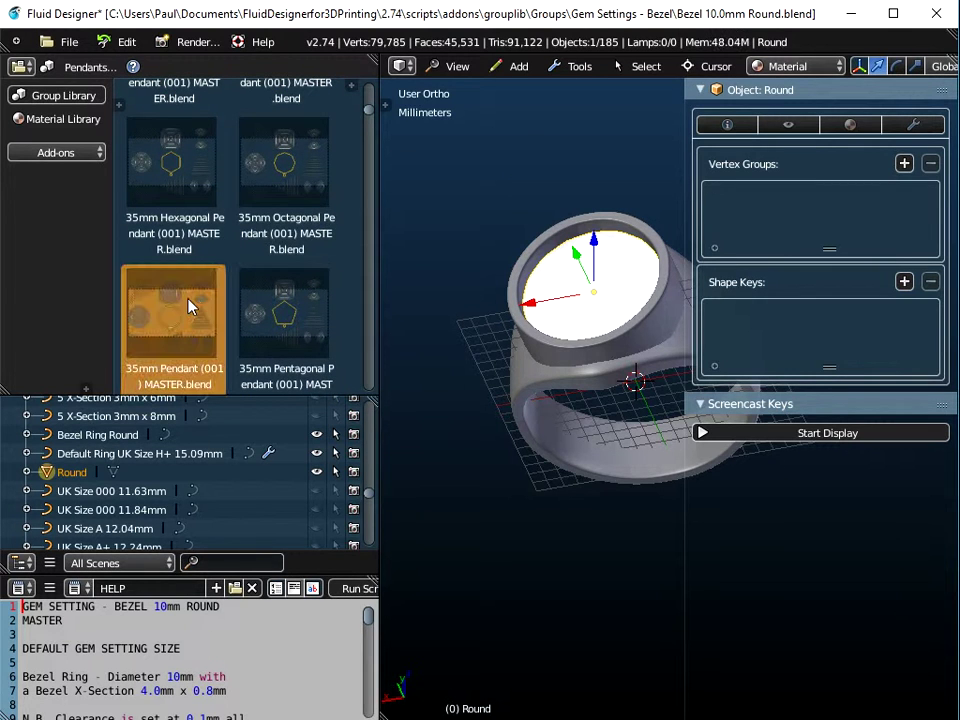
left_click(284, 190)
left_click(168, 180)
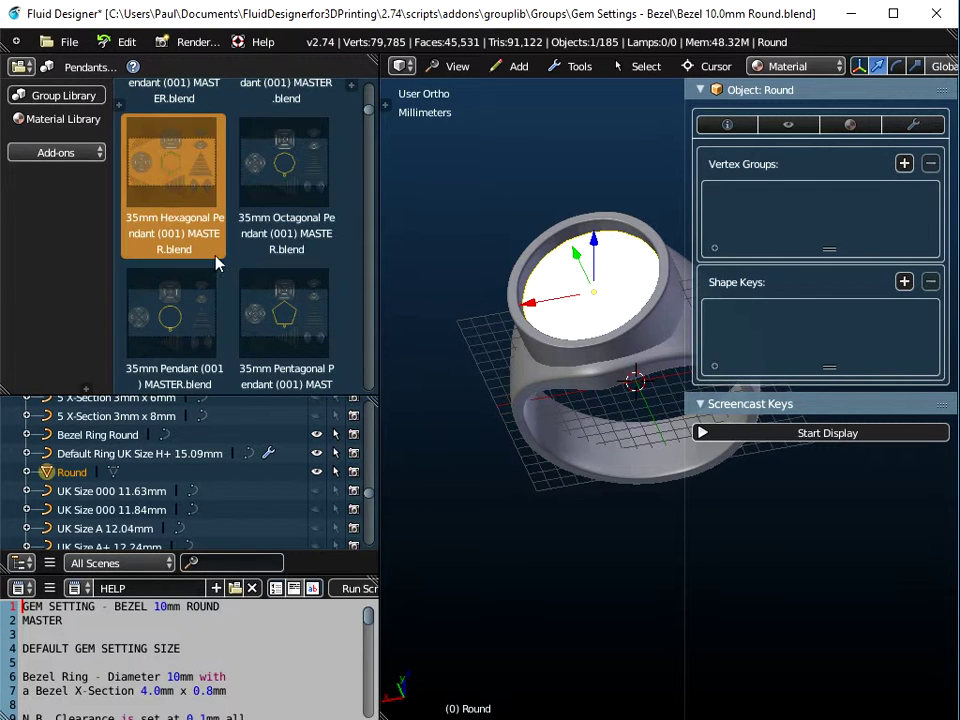
left_click(287, 318)
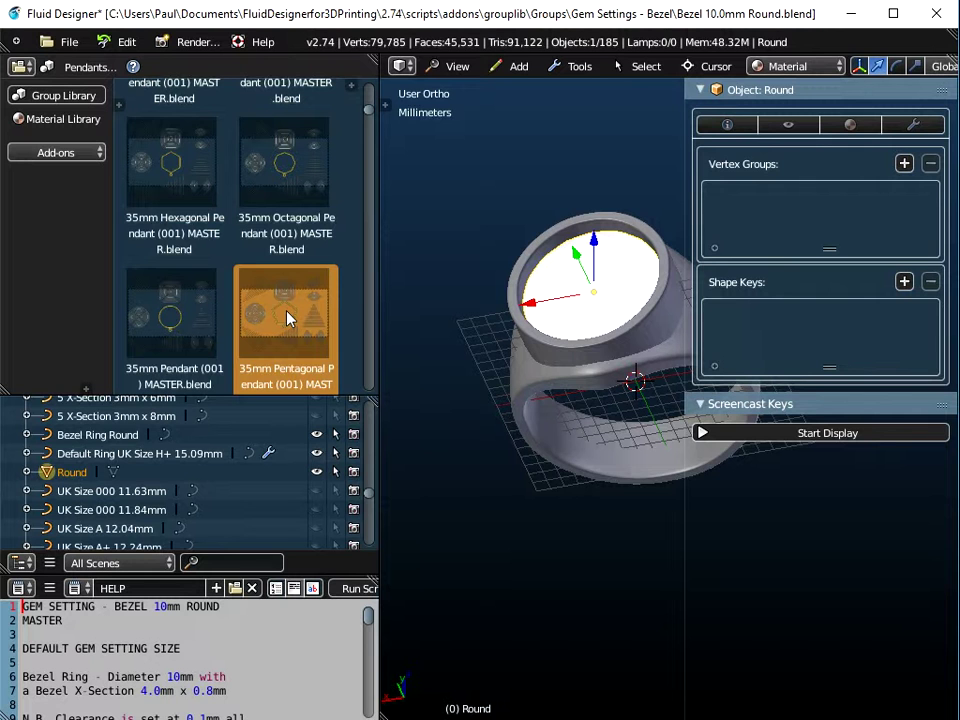
Step: Start a new file, discarding the bezel ring scene
left_click(58, 42)
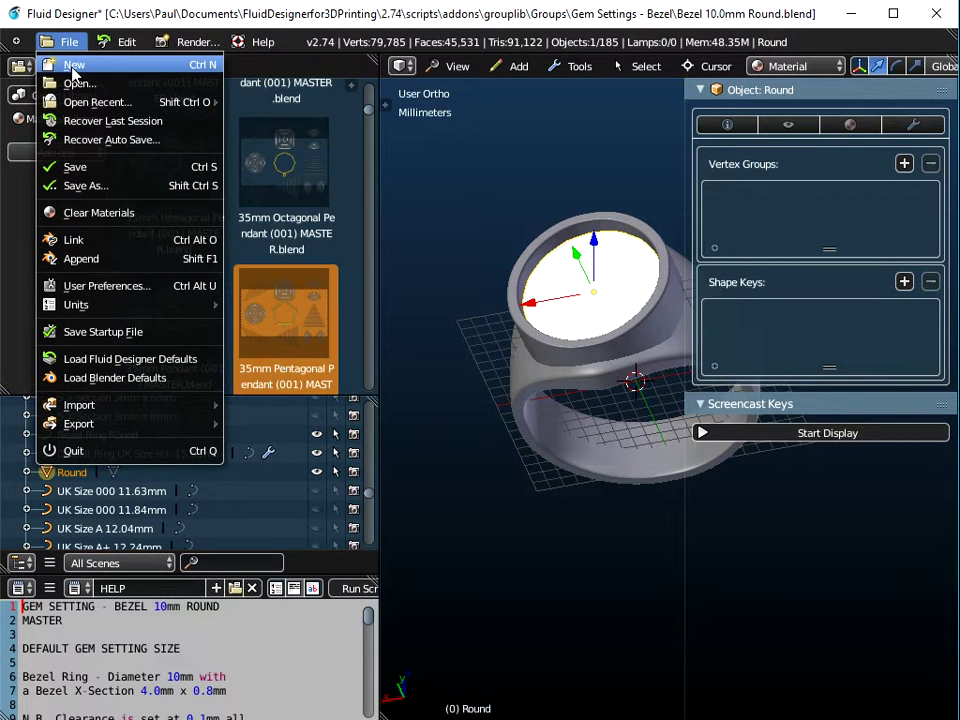
left_click(73, 66)
left_click(75, 81)
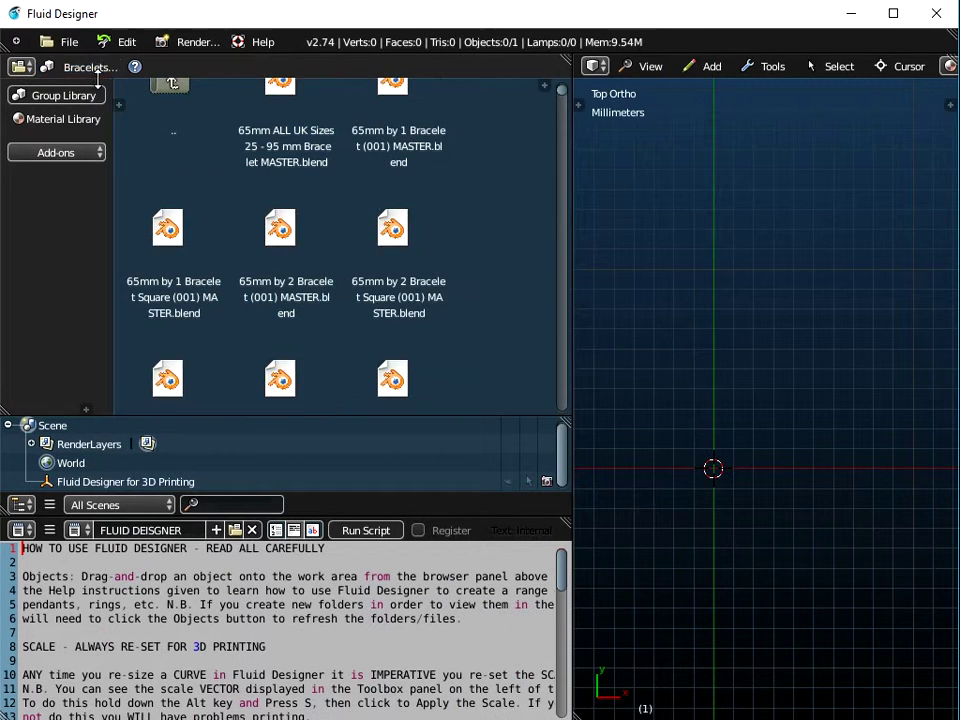
Step: Load the capital letter E from the Patterns - Alphabet Harrington Font library into the work area
scroll(369, 150, "up", 2)
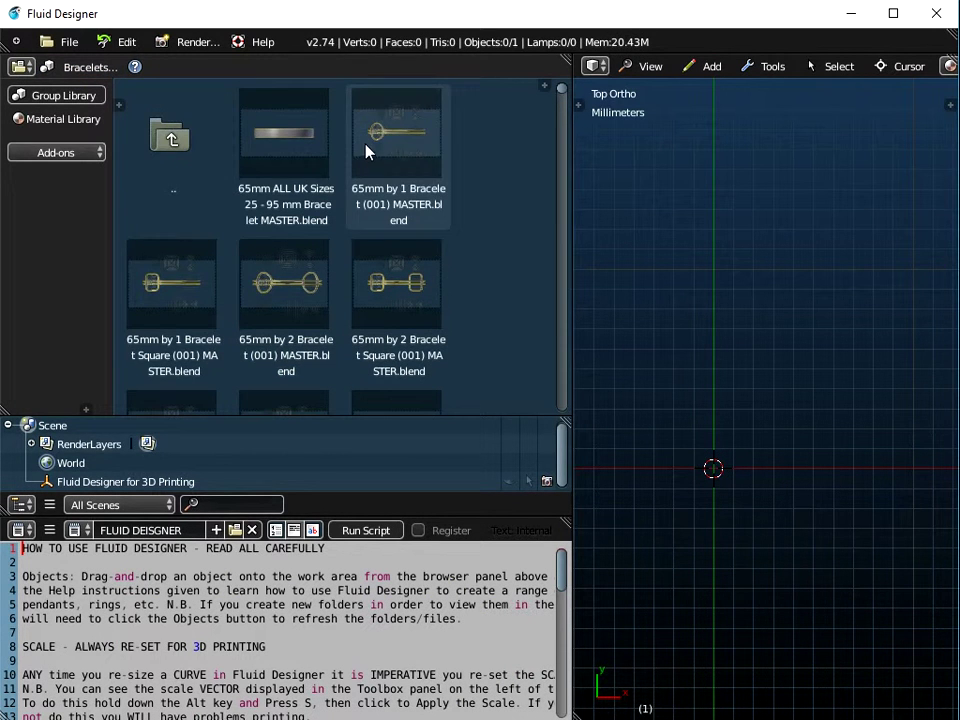
left_click(74, 70)
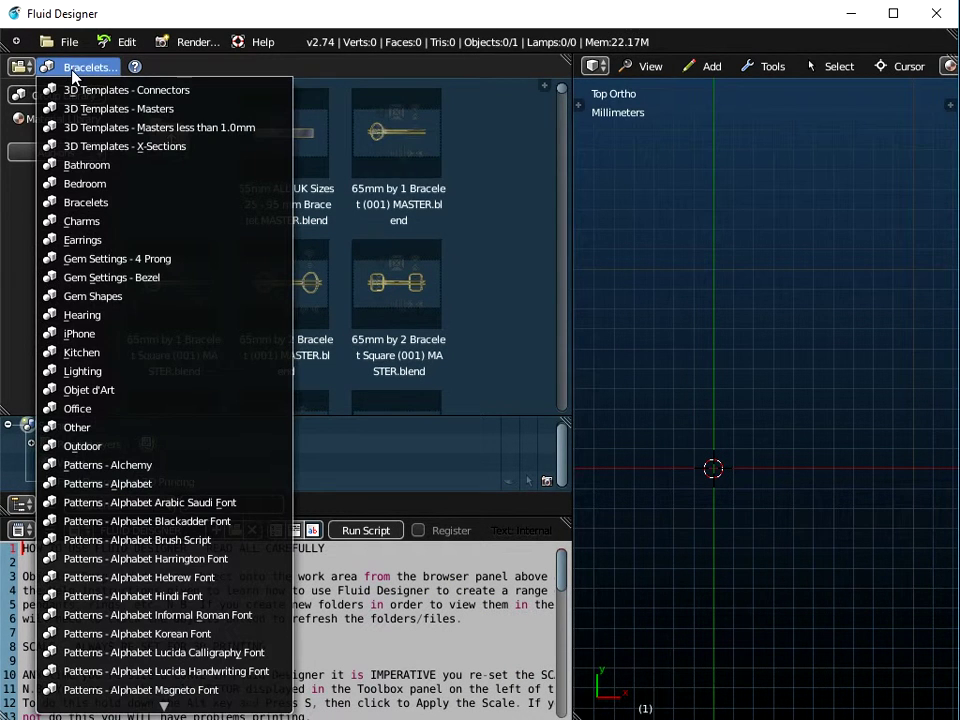
left_click(165, 566)
left_click_drag(562, 100, 566, 273)
left_click(258, 310)
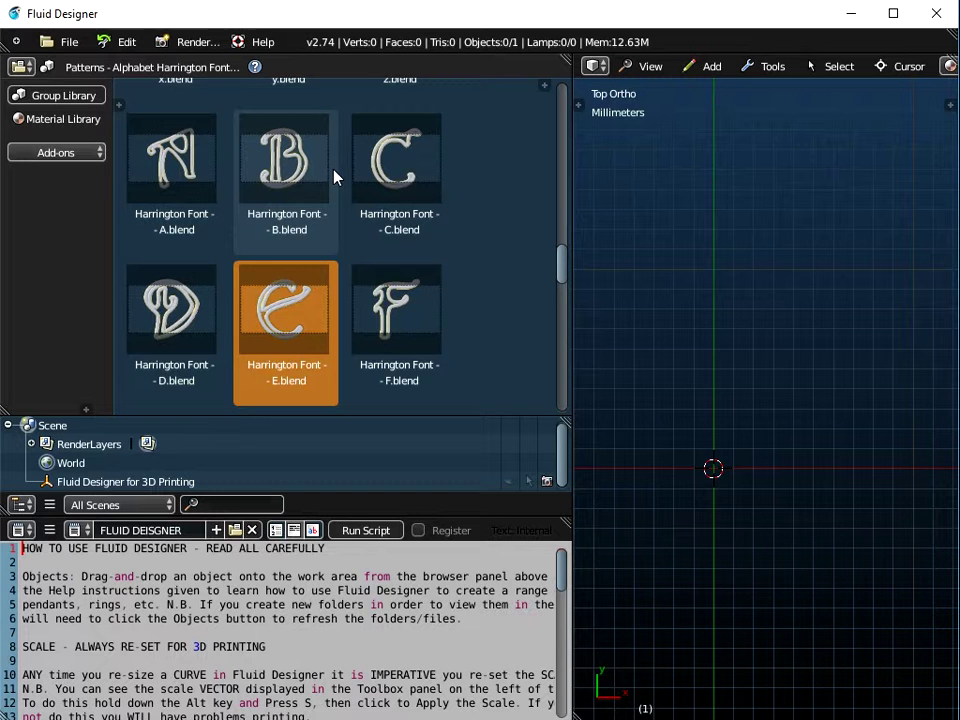
left_click(161, 68)
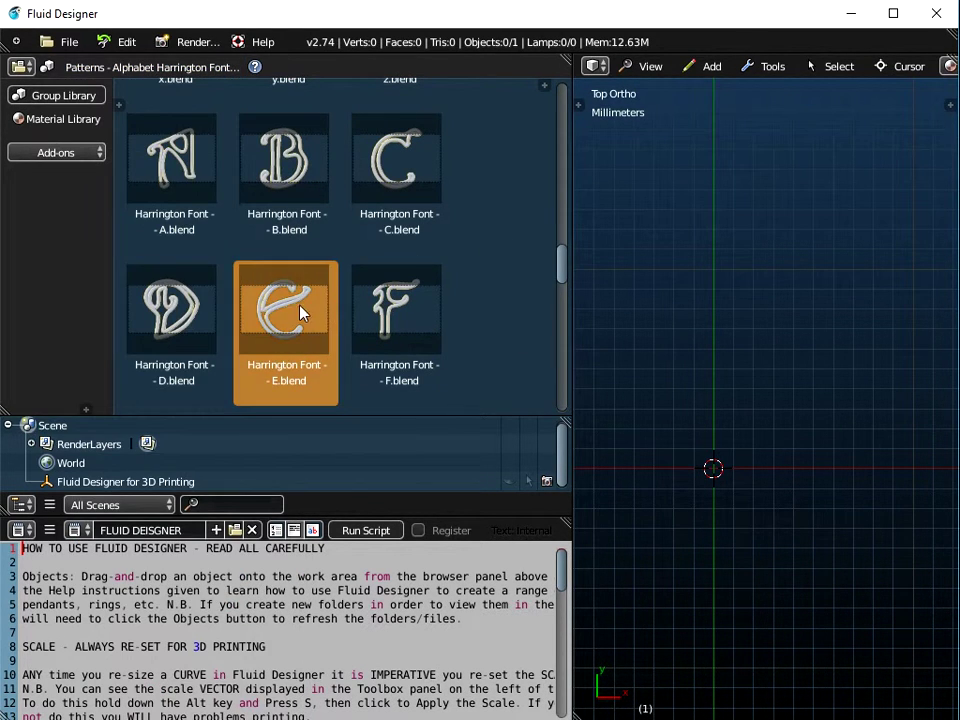
left_click_drag(296, 315, 719, 305)
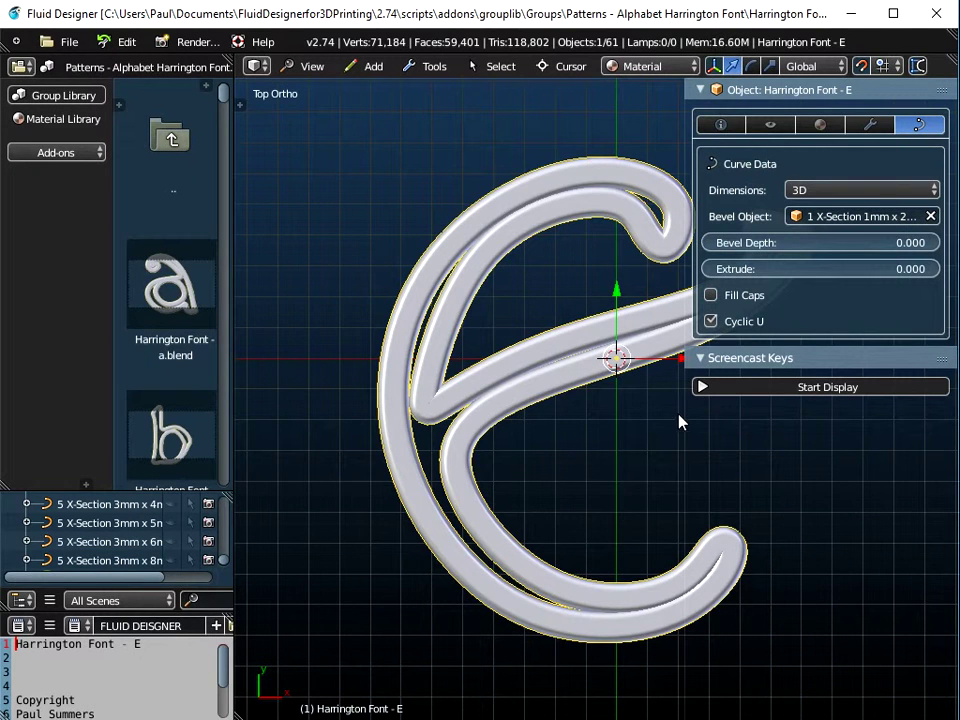
Step: Show the letter E's object info, move the letter along Y to -9 and rotate it 14° about Z
left_click(724, 124)
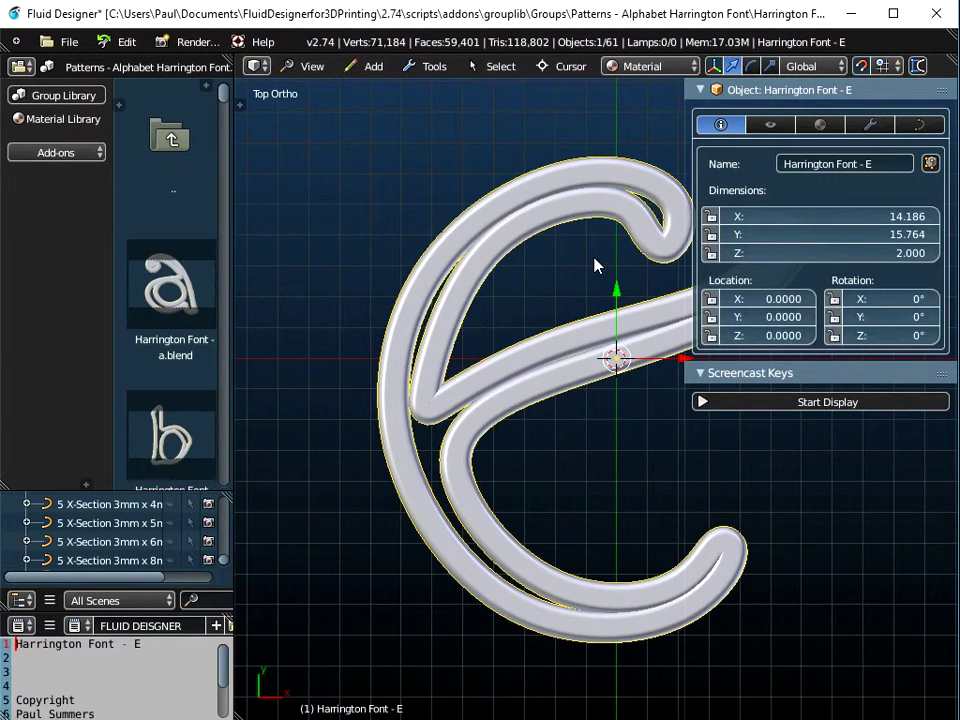
scroll(594, 265, "down", 3)
middle_click_drag(602, 305, 510, 405, "shift")
scroll(510, 400, "down", 2)
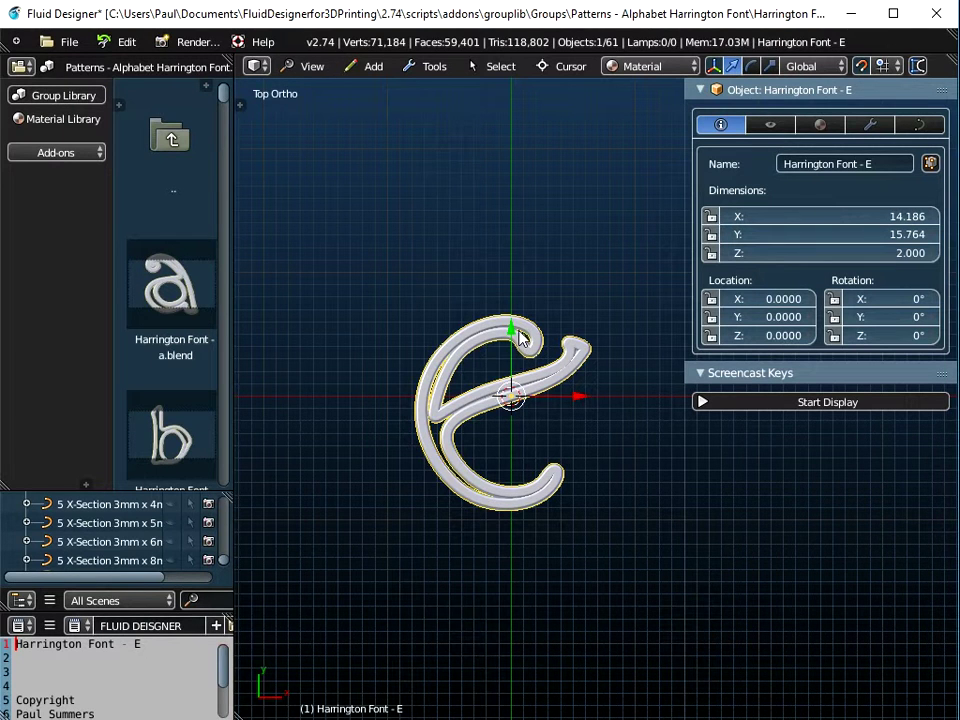
left_click_drag(513, 333, 526, 450)
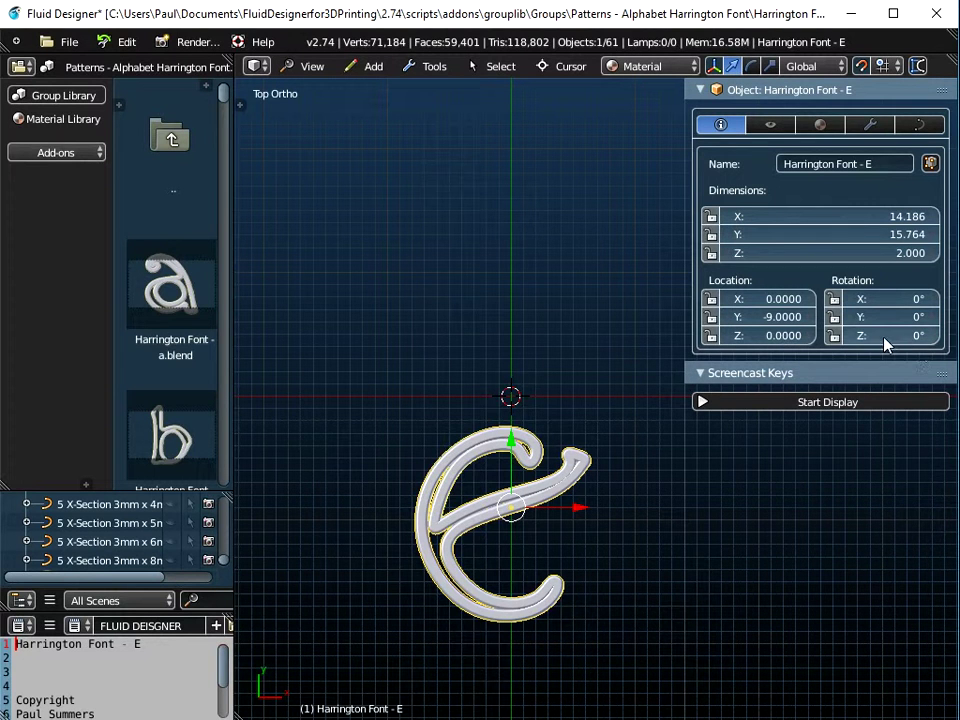
mouse_move(884, 344)
left_mouse_down()
mouse_move(935, 344)
mouse_move(881, 344)
mouse_move(891, 344)
left_mouse_up()
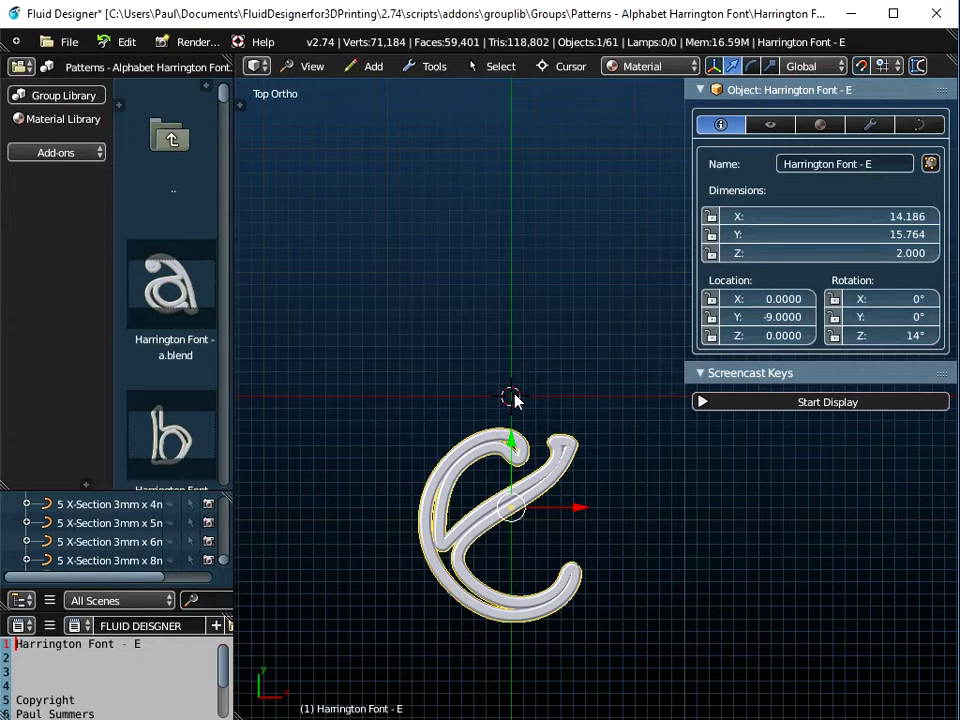
Step: Reset the letter E's Z rotation to 0° and set its origin to the 3D cursor
left_click(893, 335)
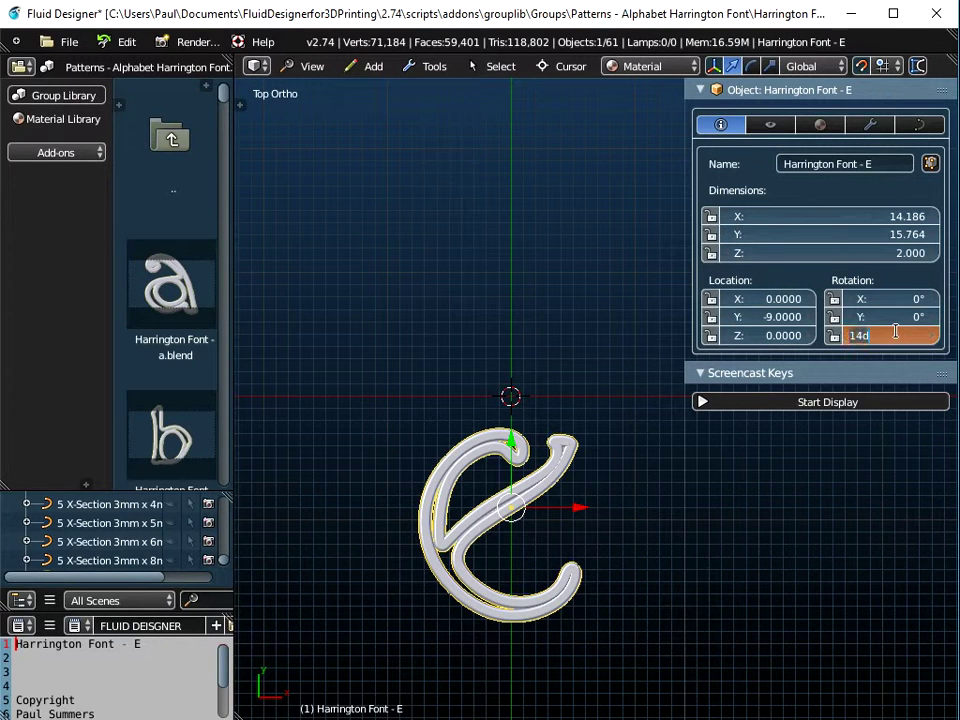
type("0")
key("Return")
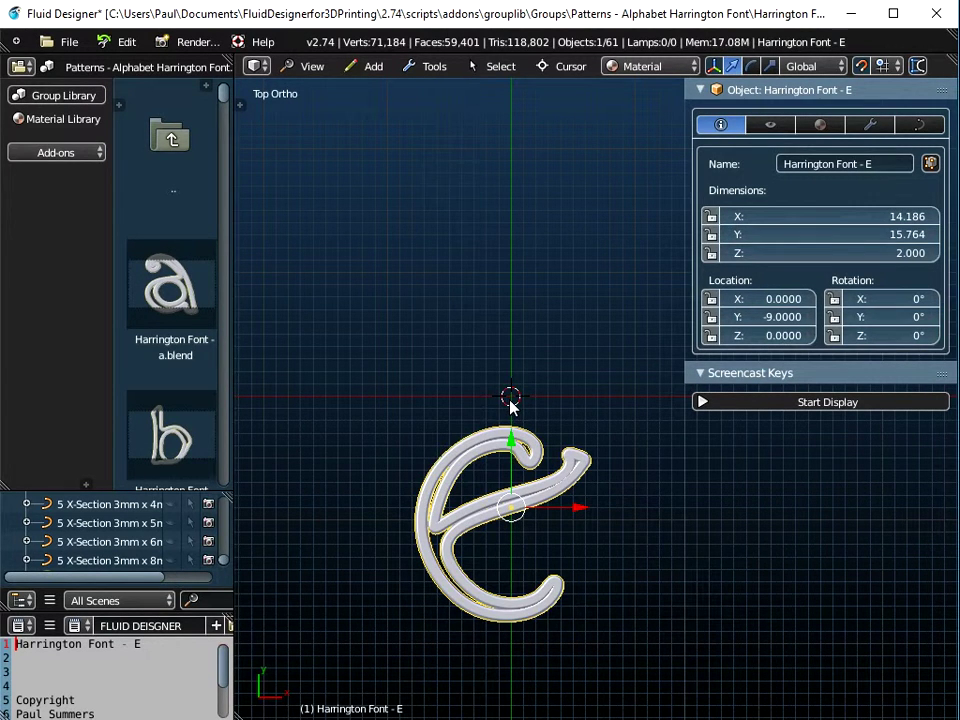
left_click(440, 70)
mouse_move(437, 92)
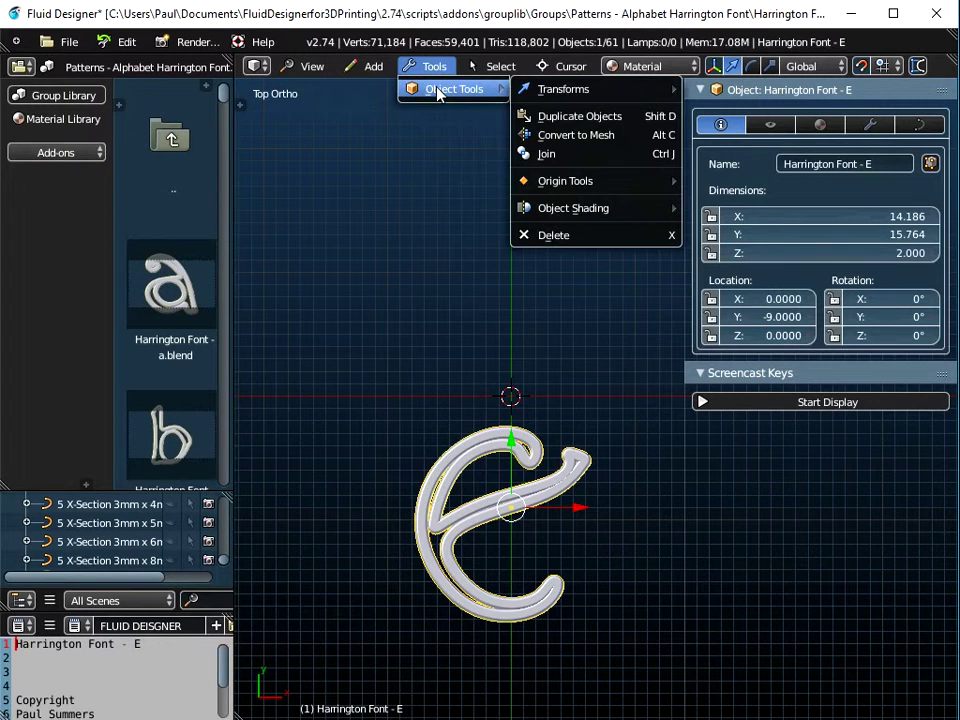
mouse_move(581, 183)
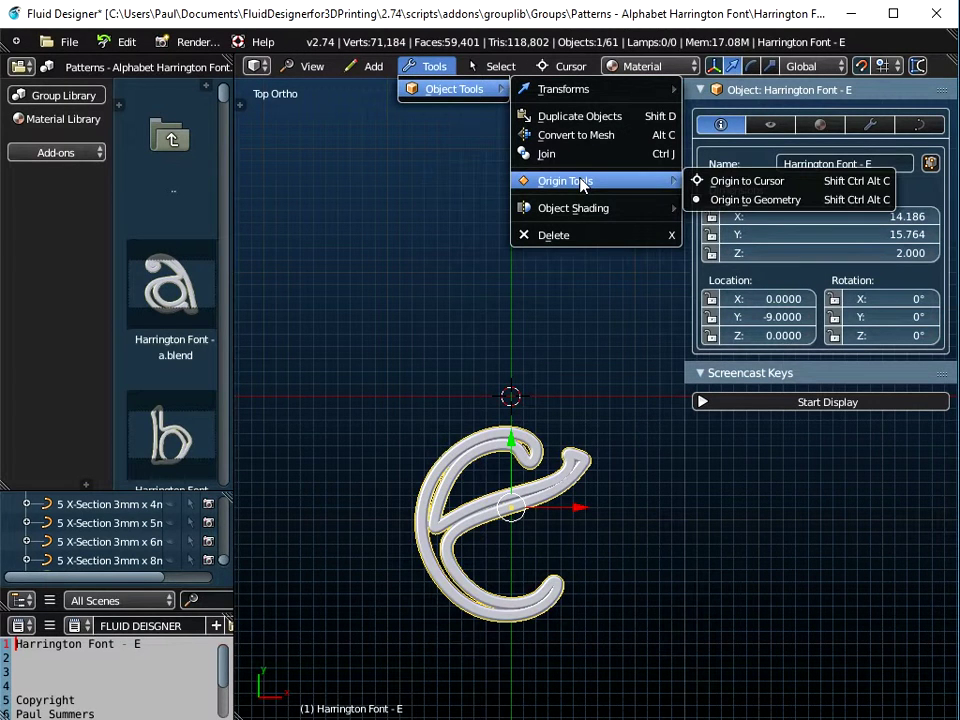
left_click(740, 182)
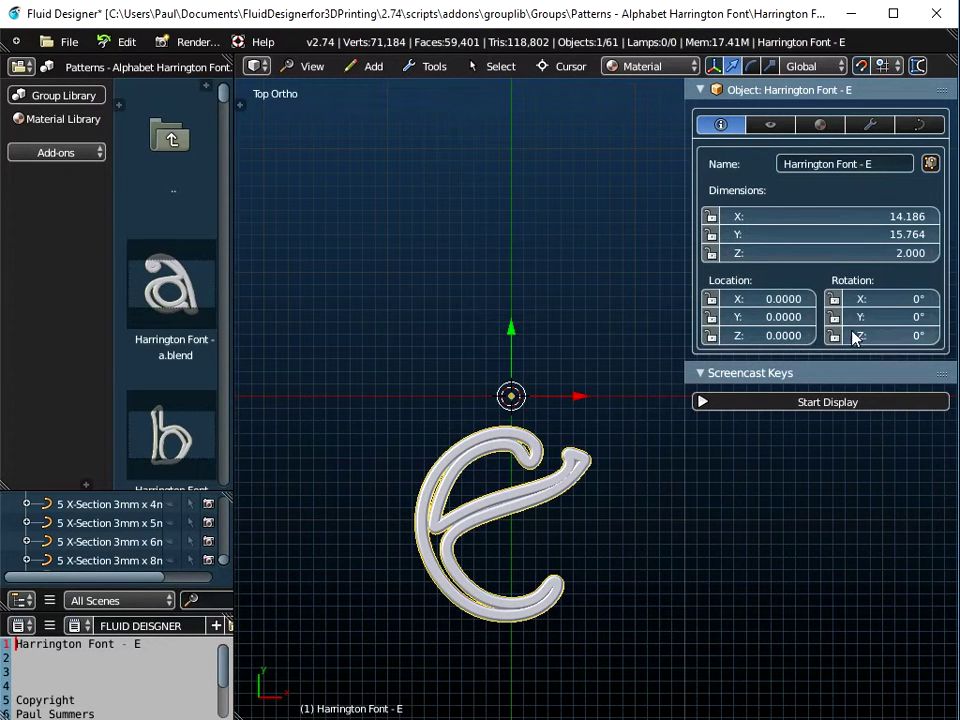
Step: Try rotating the letter E about Z around its new origin and reset the Z rotation to 0°
mouse_move(885, 338)
left_mouse_down()
mouse_move(945, 338)
mouse_move(845, 338)
mouse_move(950, 338)
mouse_move(865, 338)
mouse_move(894, 343)
left_mouse_up()
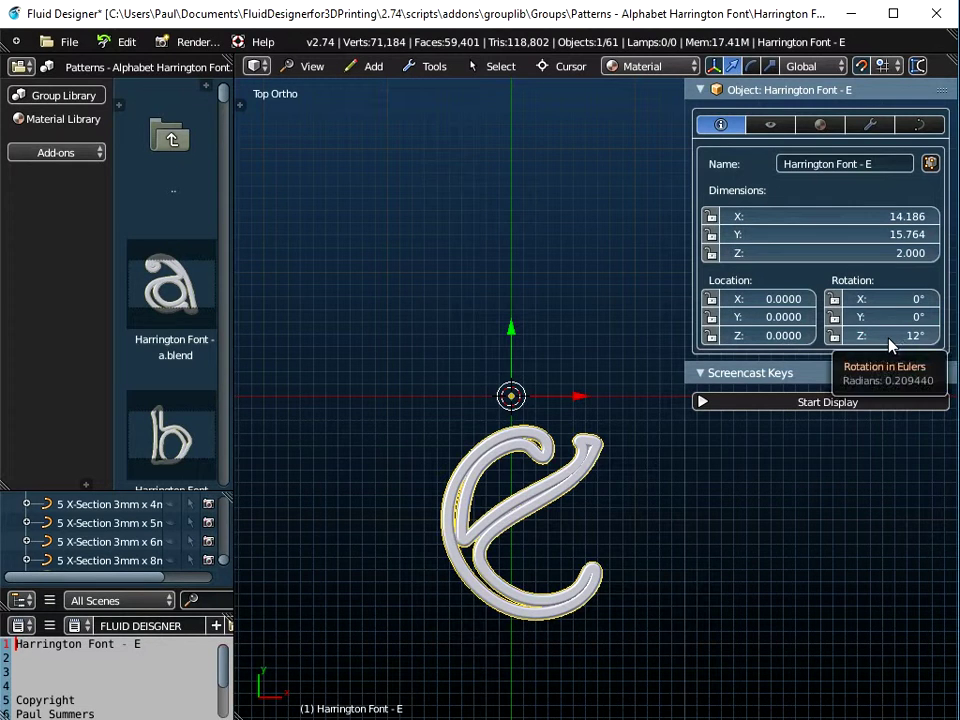
left_click_drag(880, 336, 799, 336)
left_click(878, 336)
type("0")
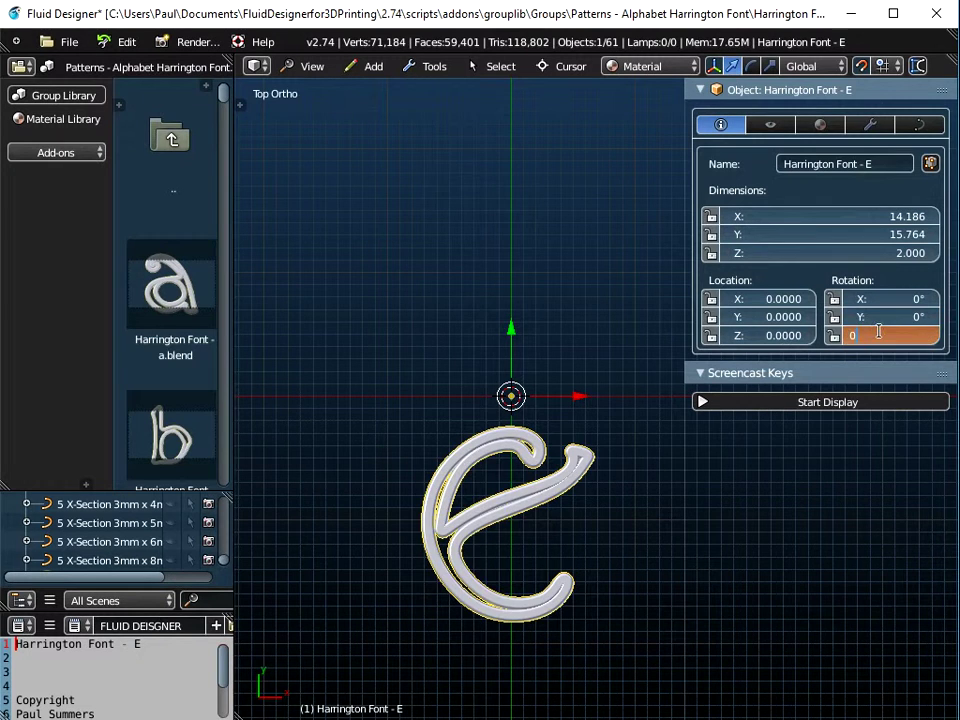
key("Return")
scroll(552, 450, "down", 2)
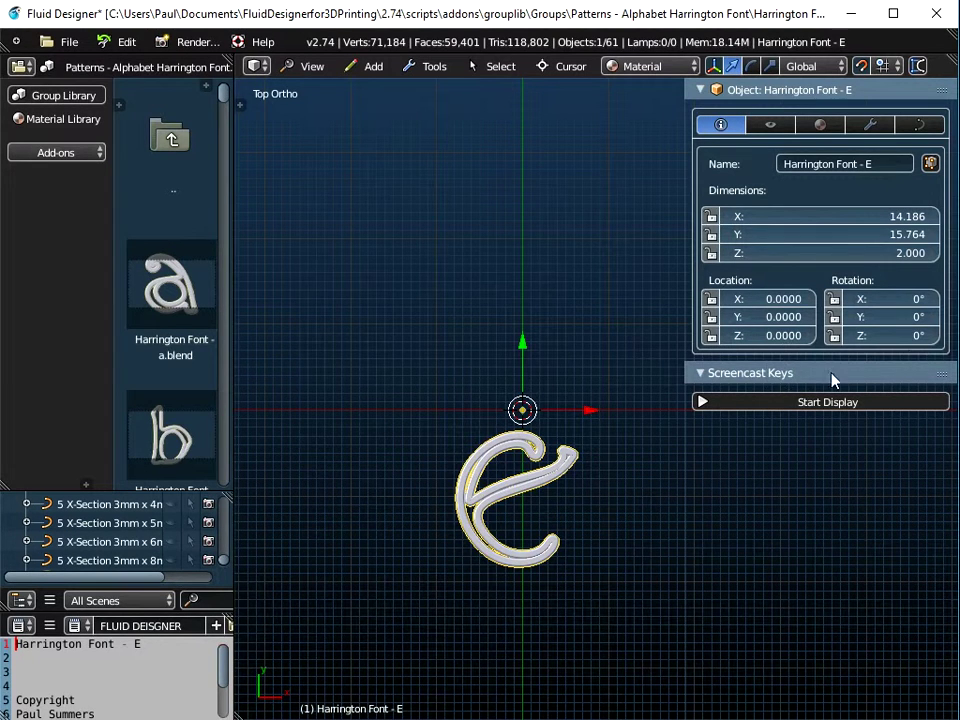
Step: Try a 72° Z rotation on the letter E and return it to 0°
left_click(883, 336)
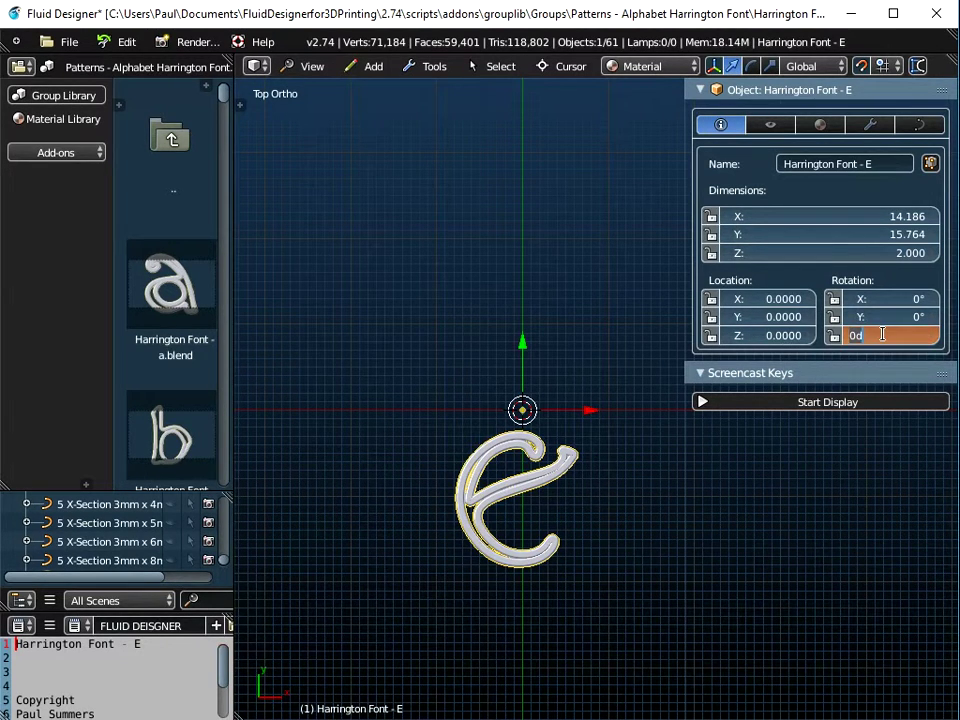
type("72")
key("Return")
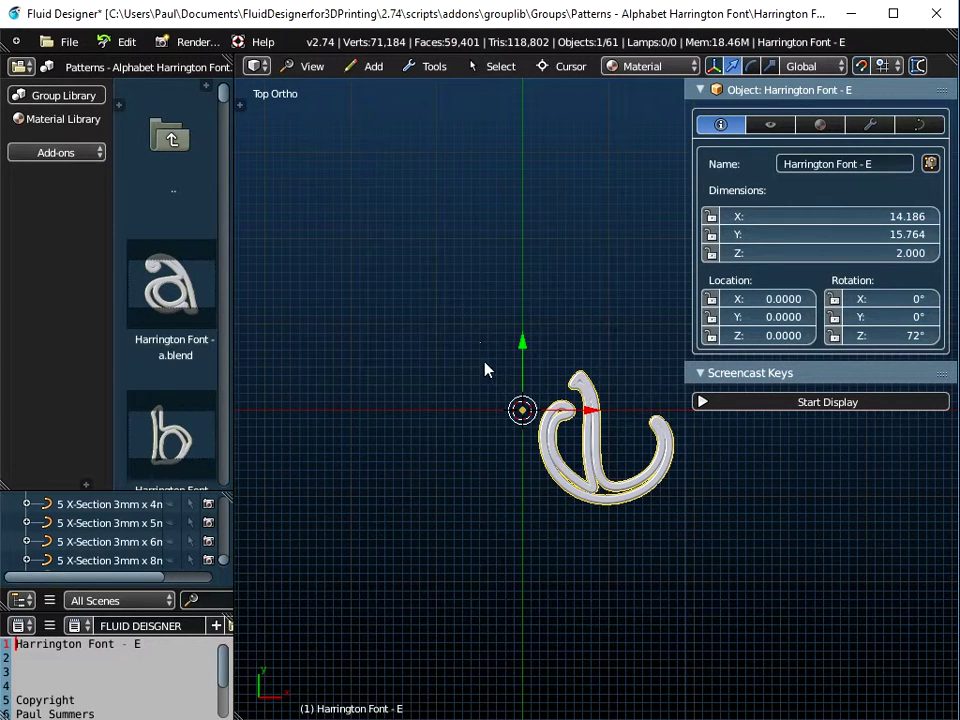
double_click(890, 336)
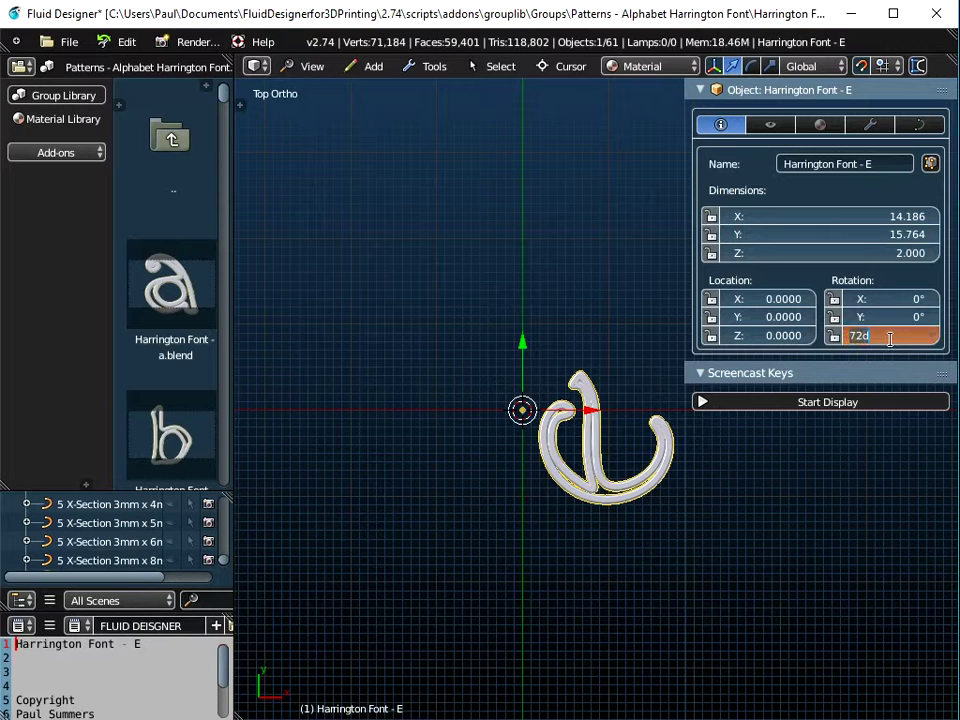
type("0")
key("Return")
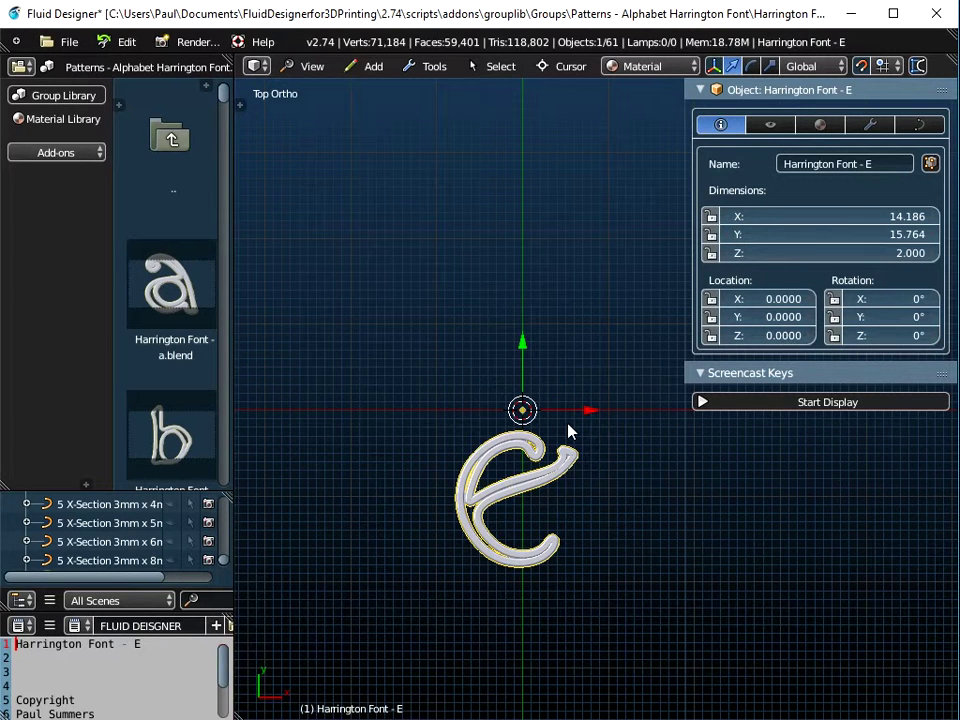
Step: Add a Plain Axes empty at the 3D cursor above the letter E
scroll(521, 407, "up", 4)
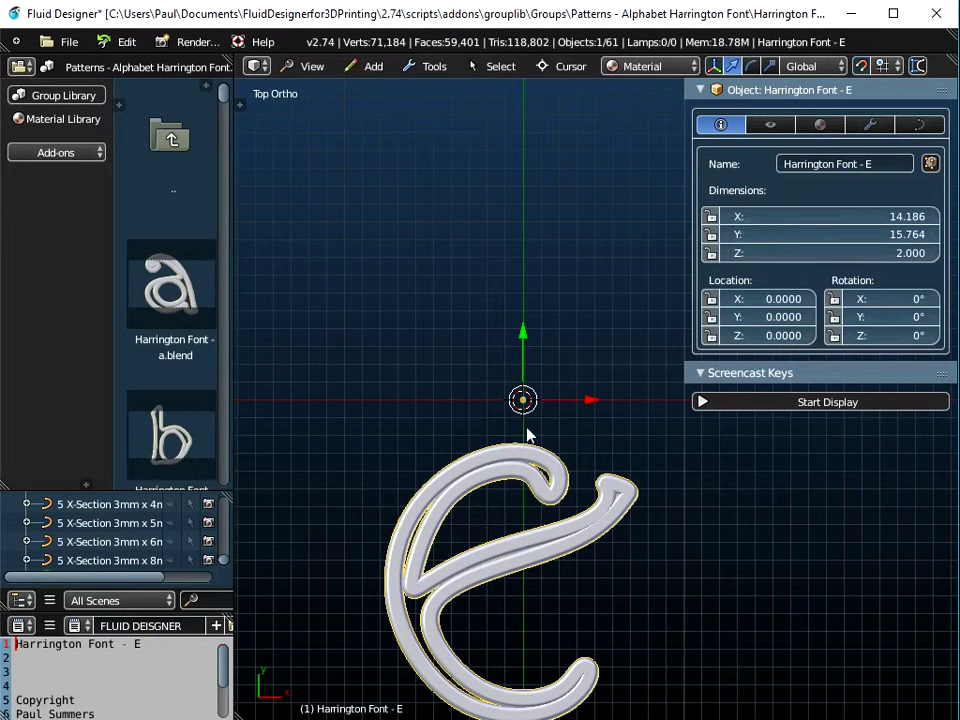
left_click(377, 68)
mouse_move(390, 175)
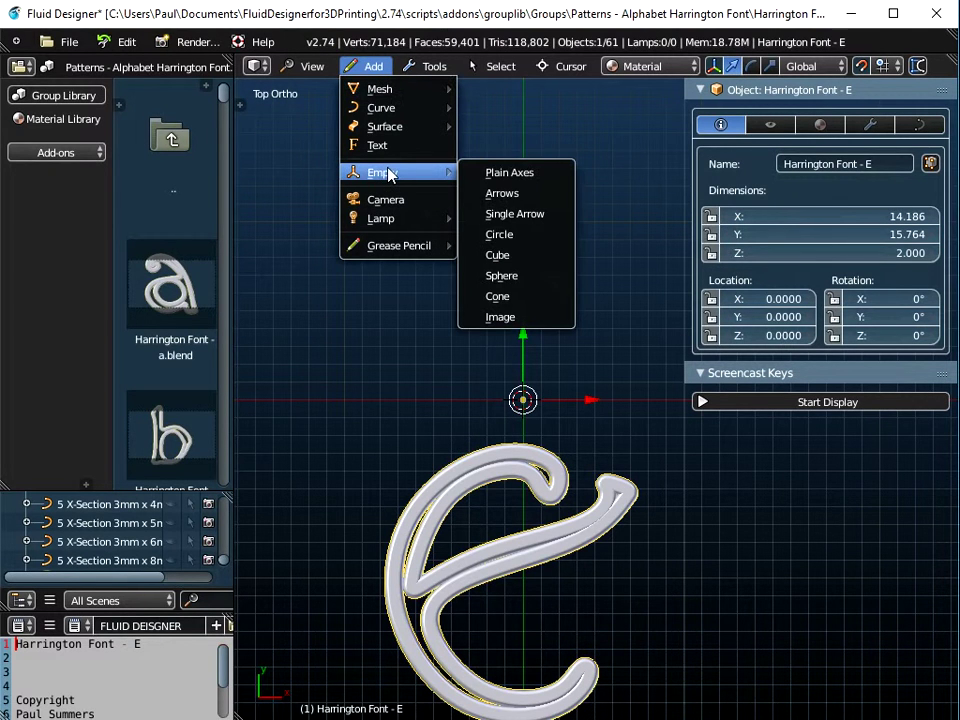
left_click(509, 178)
scroll(541, 414, "up", 3)
middle_click_drag(489, 403, 366, 496)
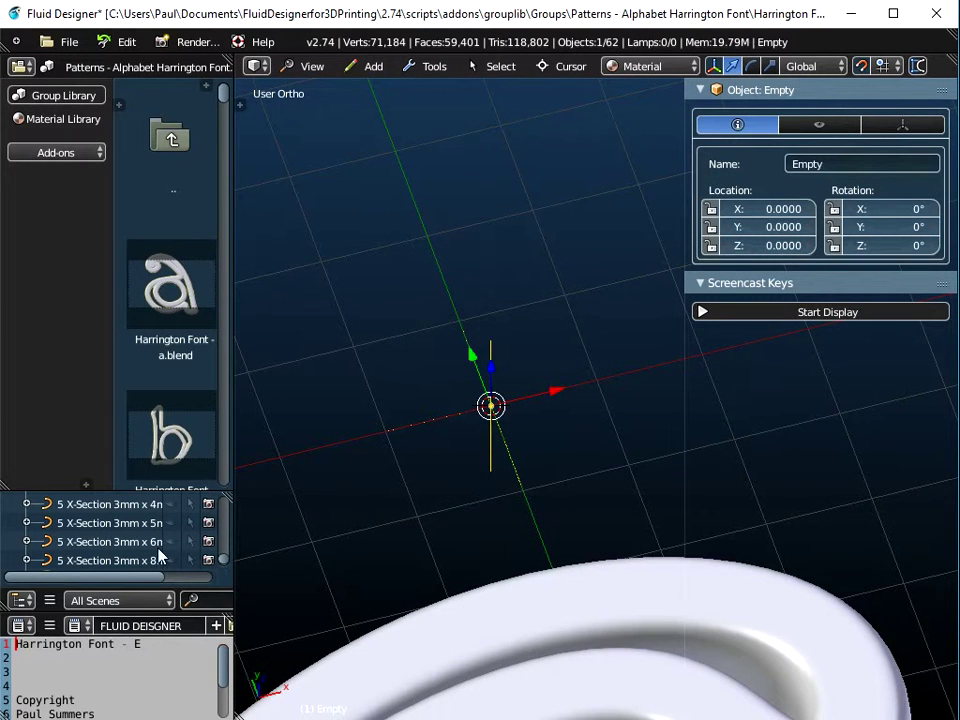
Step: Rename the new empty "Angular Rotation"
scroll(135, 536, "down", 2)
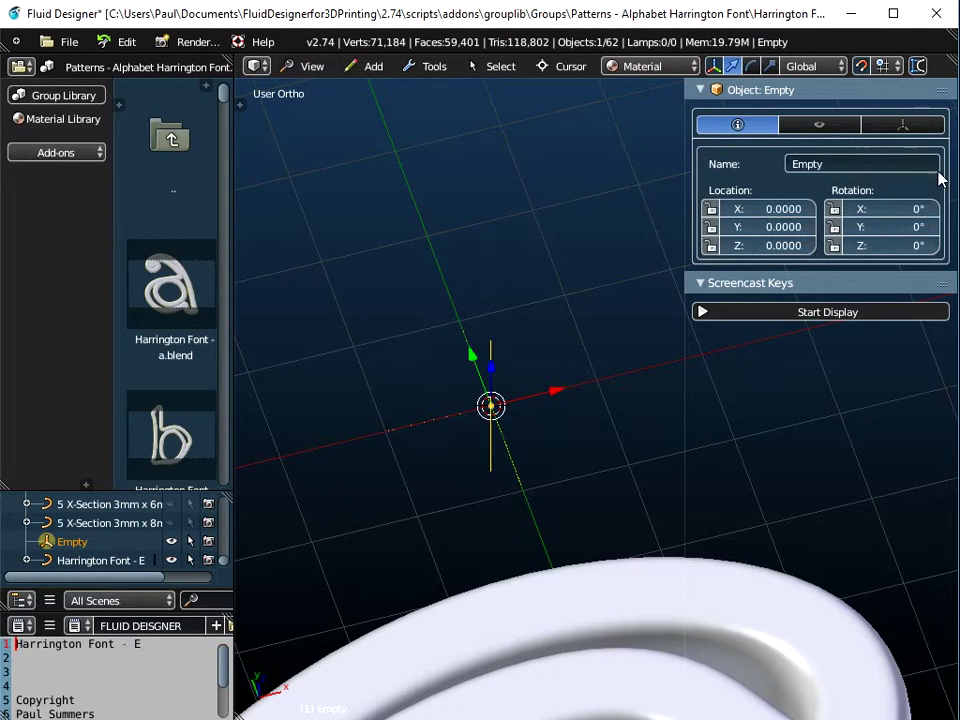
left_click(806, 164)
type("Angular")
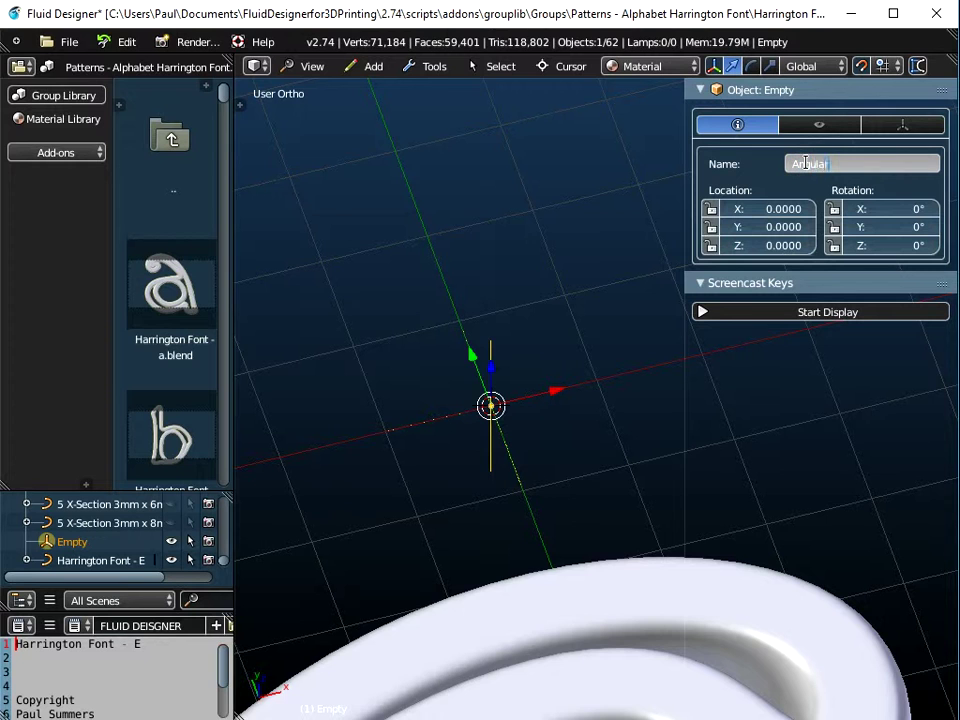
type(" Rotation")
key("Return")
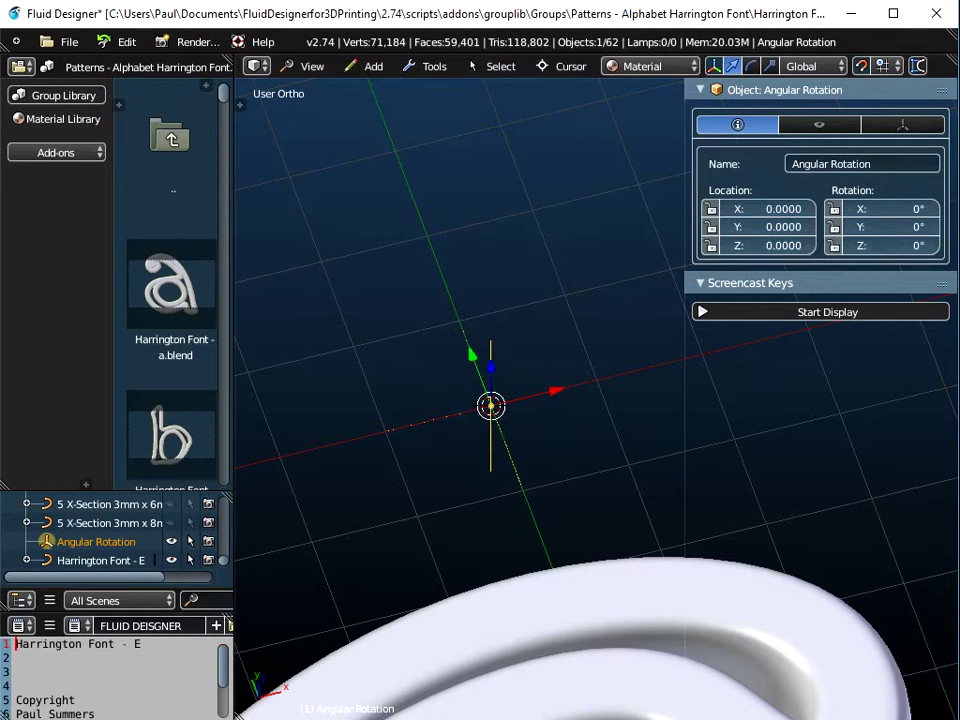
Step: Set the Angular Rotation empty's Z rotation to 72° and inspect its axes from several angles
middle_click_drag(579, 444, 574, 521)
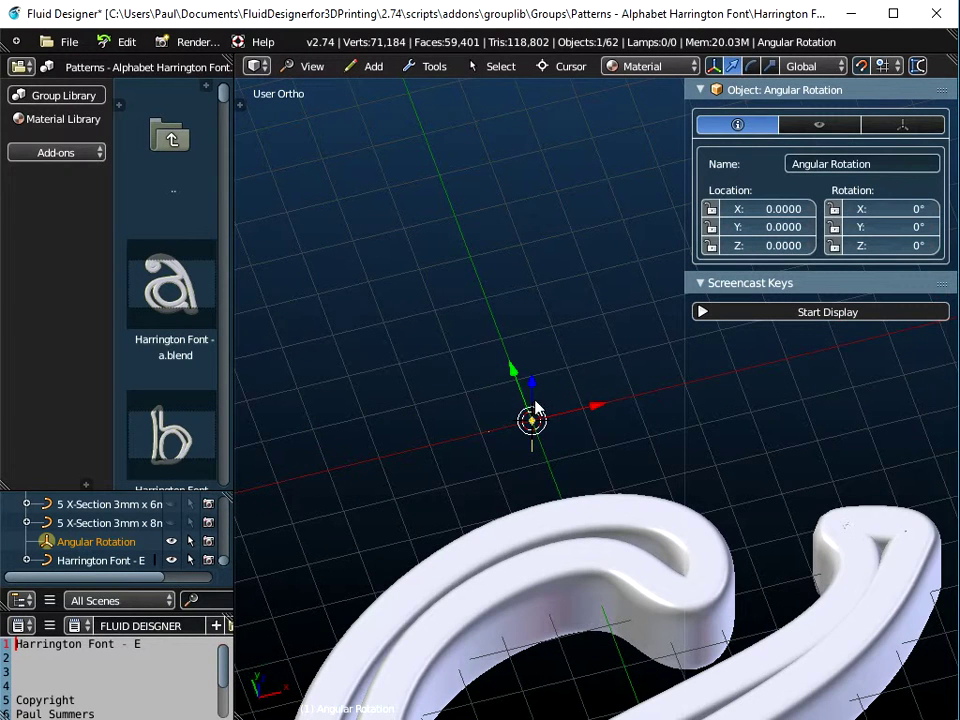
left_click(880, 245)
type("72")
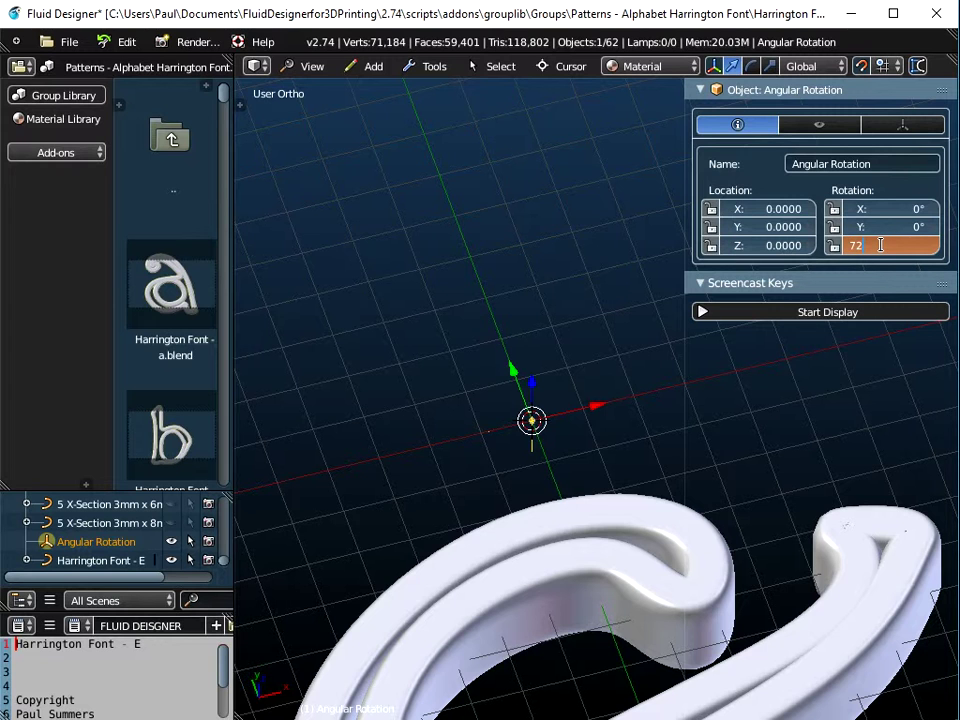
key("Return")
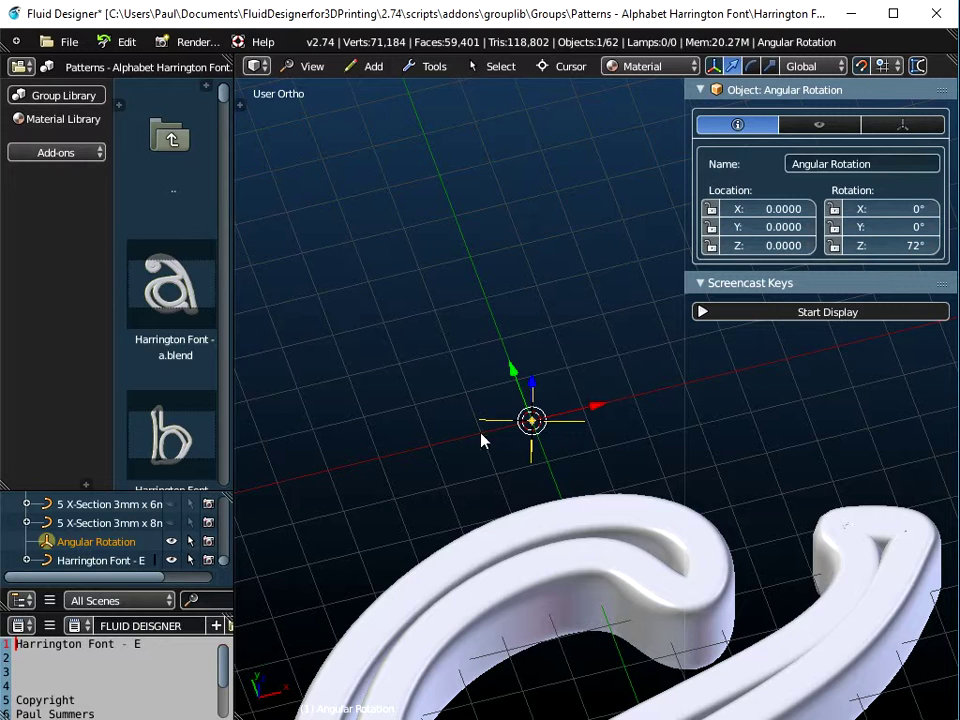
middle_click_drag(613, 443, 640, 380)
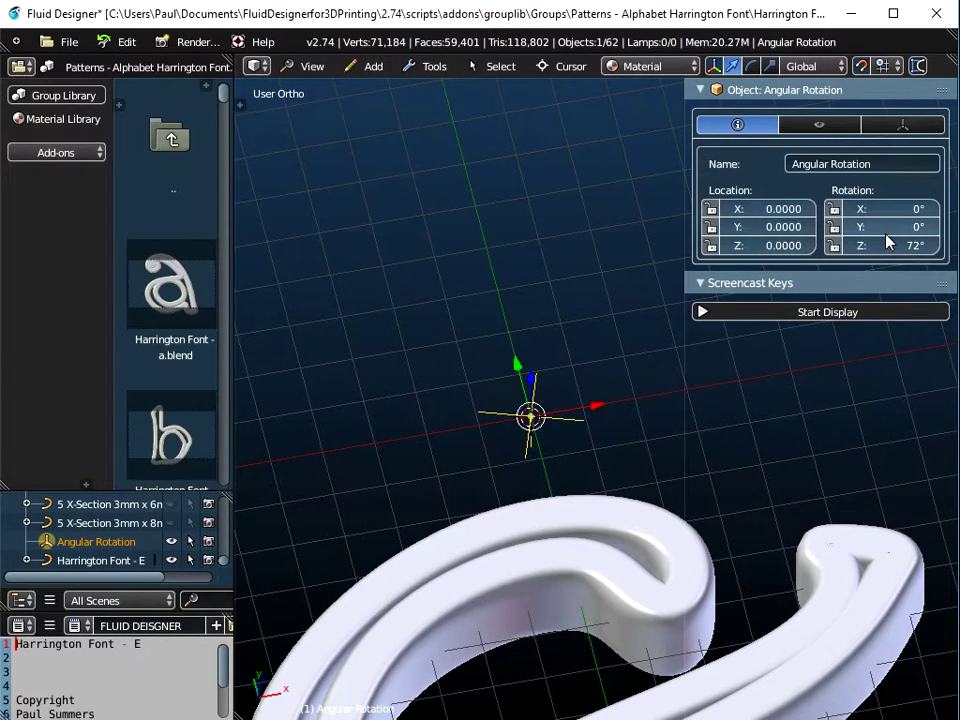
middle_click_drag(585, 400, 531, 405)
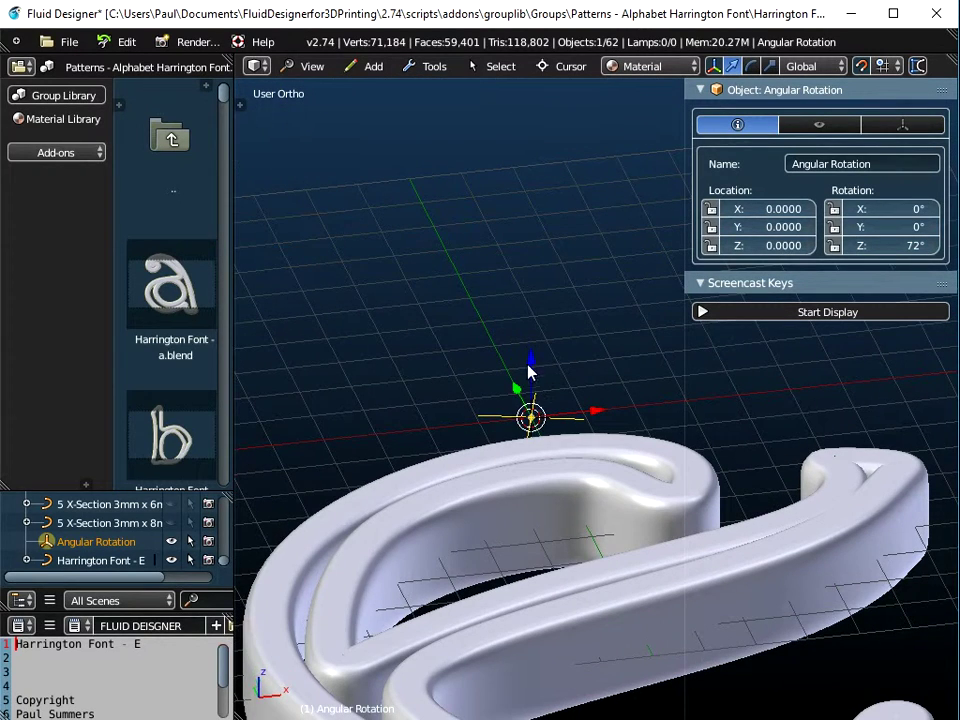
mouse_move(542, 343)
middle_mouse_down()
mouse_move(542, 422)
mouse_move(553, 343)
middle_mouse_up()
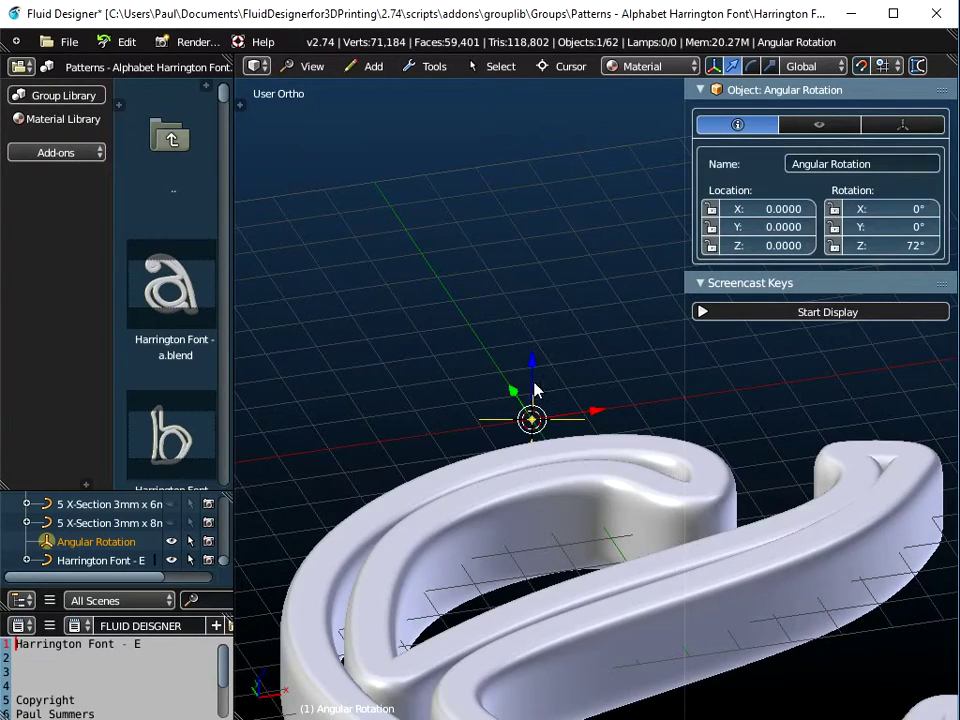
mouse_move(575, 307)
middle_mouse_down()
mouse_move(557, 482)
mouse_move(566, 310)
middle_mouse_up()
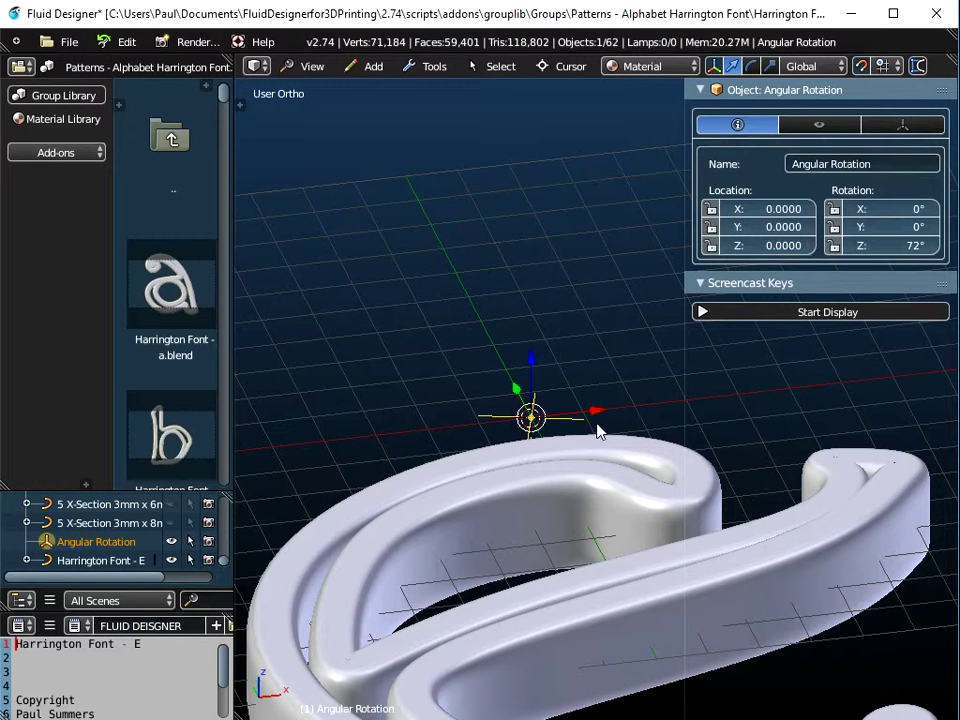
middle_click_drag(536, 343, 394, 242)
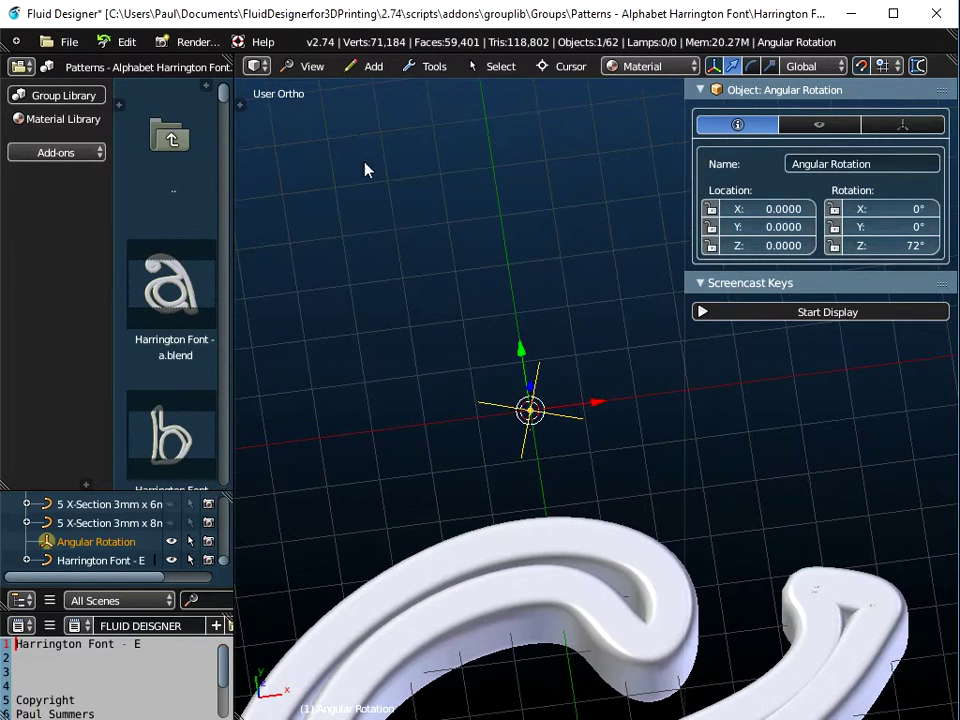
Step: Switch to the top view and add an Array modifier to the letter E
left_click(308, 66)
left_click(326, 158)
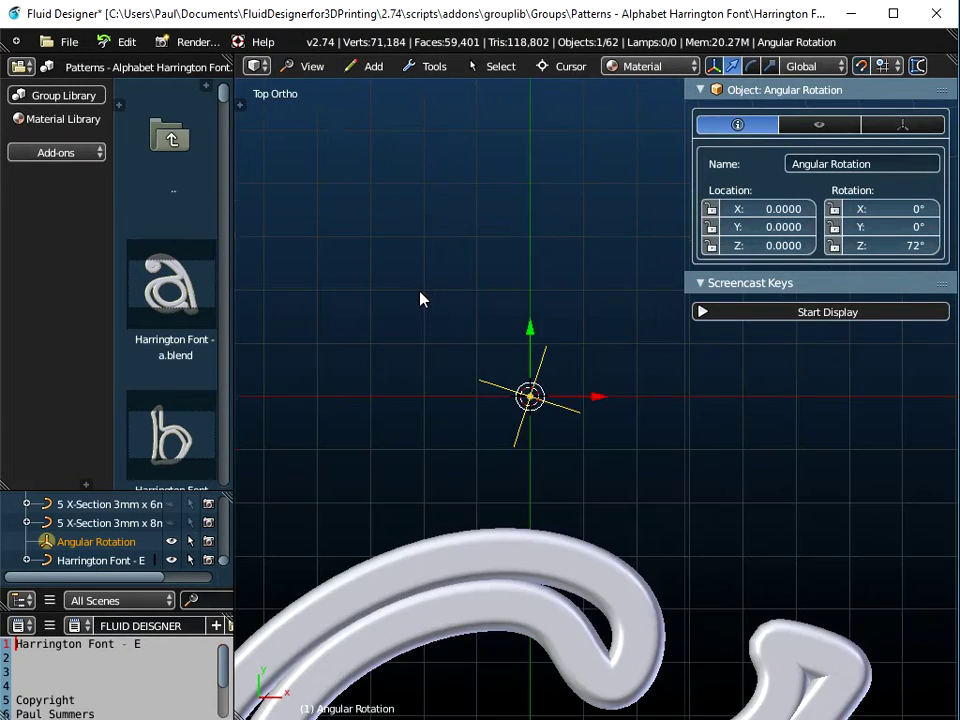
scroll(460, 444, "down", 2)
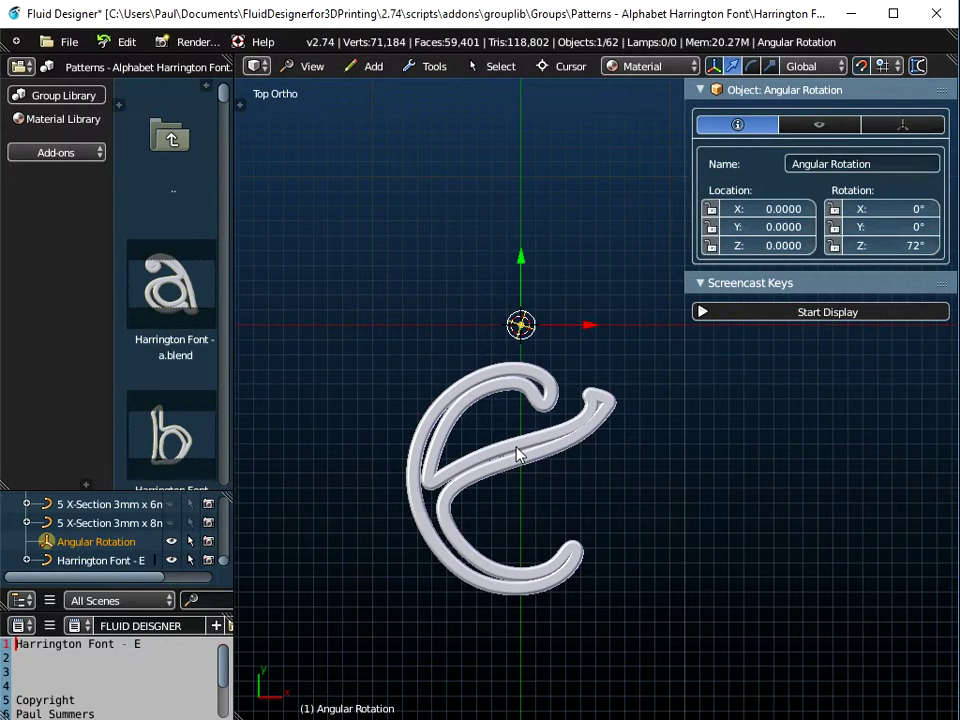
left_click(518, 453)
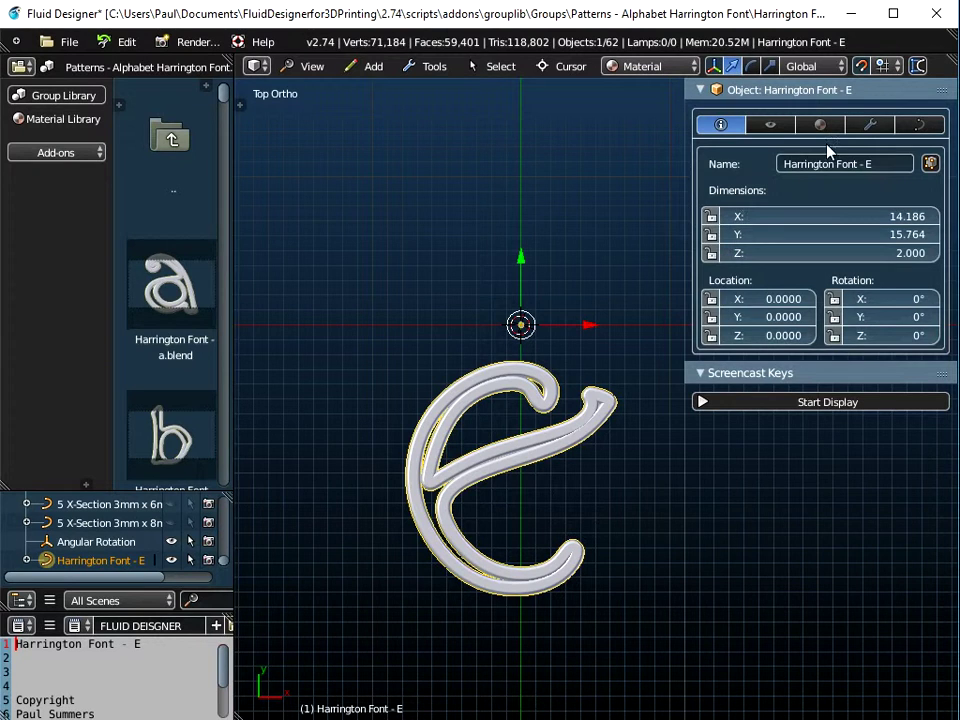
left_click(867, 127)
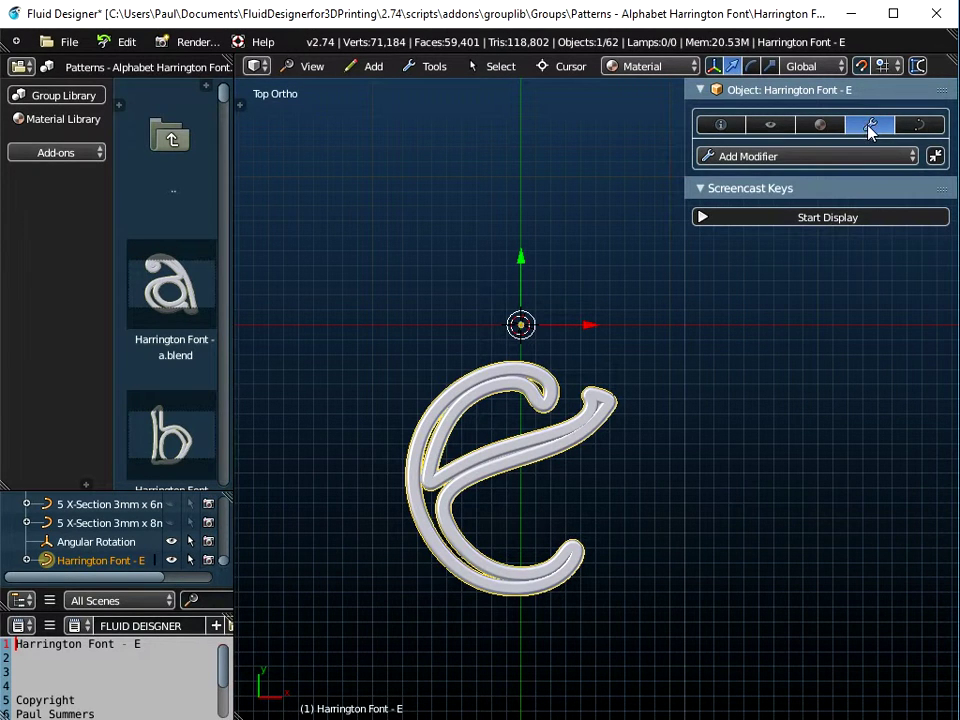
left_click(799, 157)
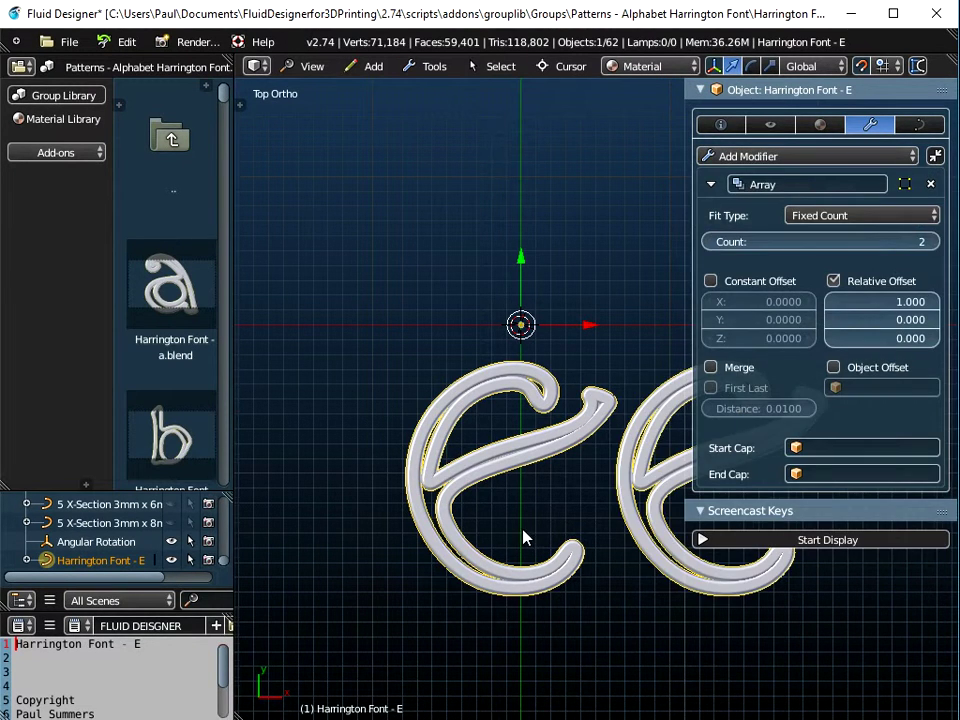
Step: Set the letter E array's count to 3 and enable its Object Offset option
scroll(523, 536, "down", 4)
middle_click_drag(589, 561, 453, 494, "shift")
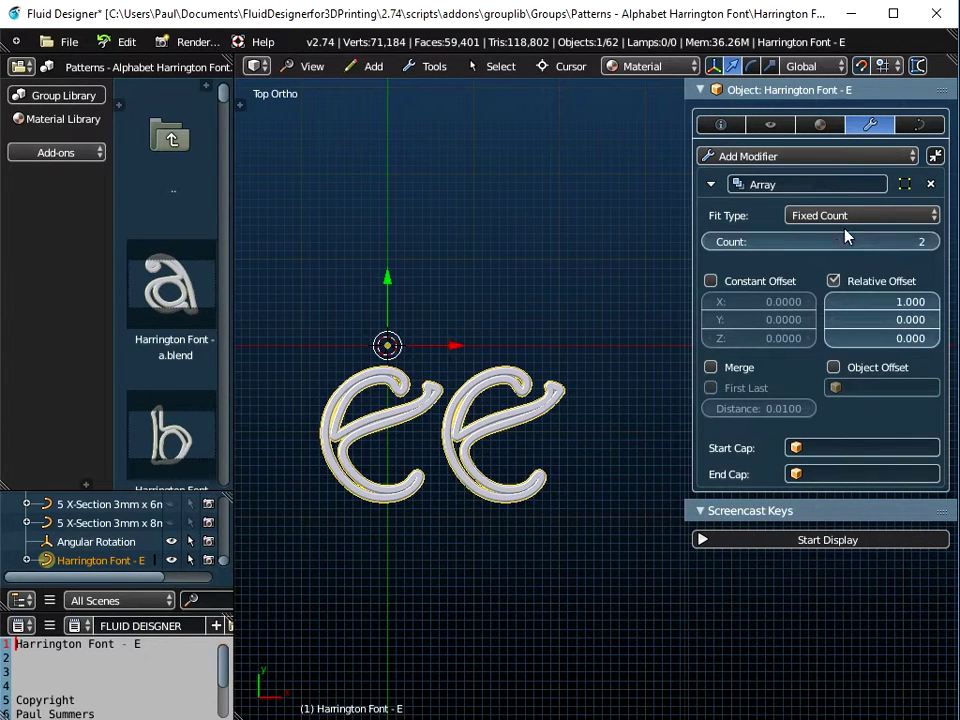
left_click(932, 242)
left_click(932, 242)
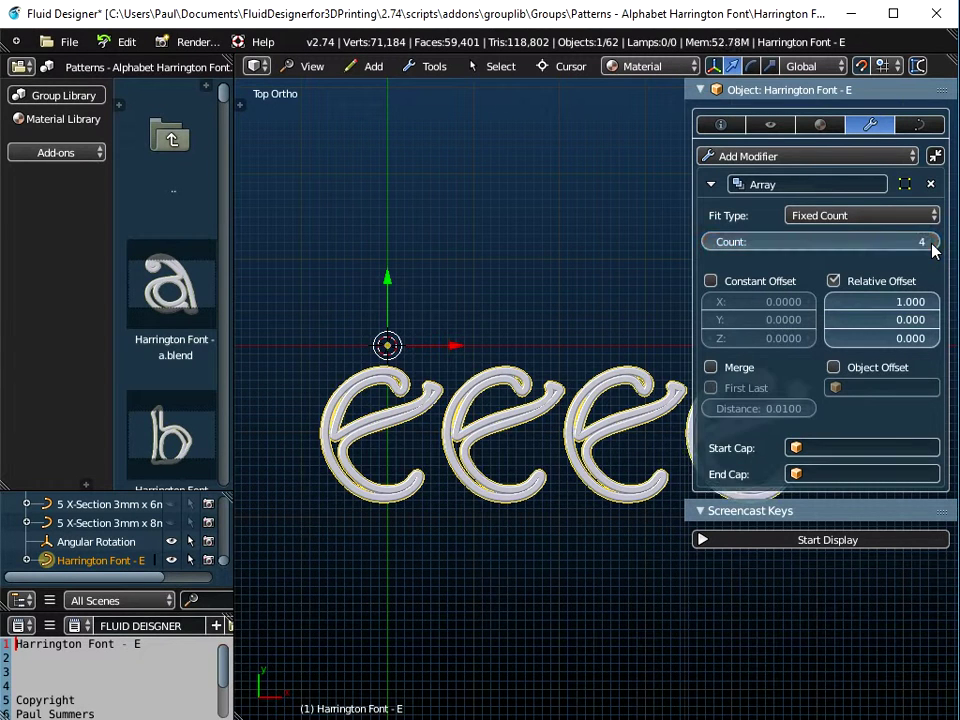
left_click(714, 247)
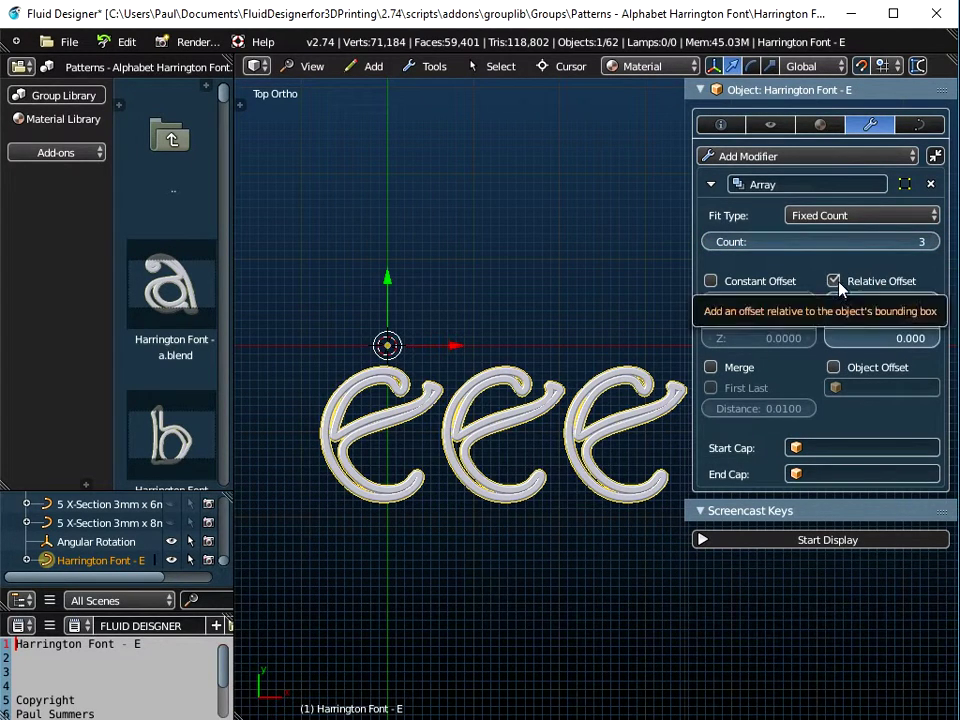
left_click(834, 368)
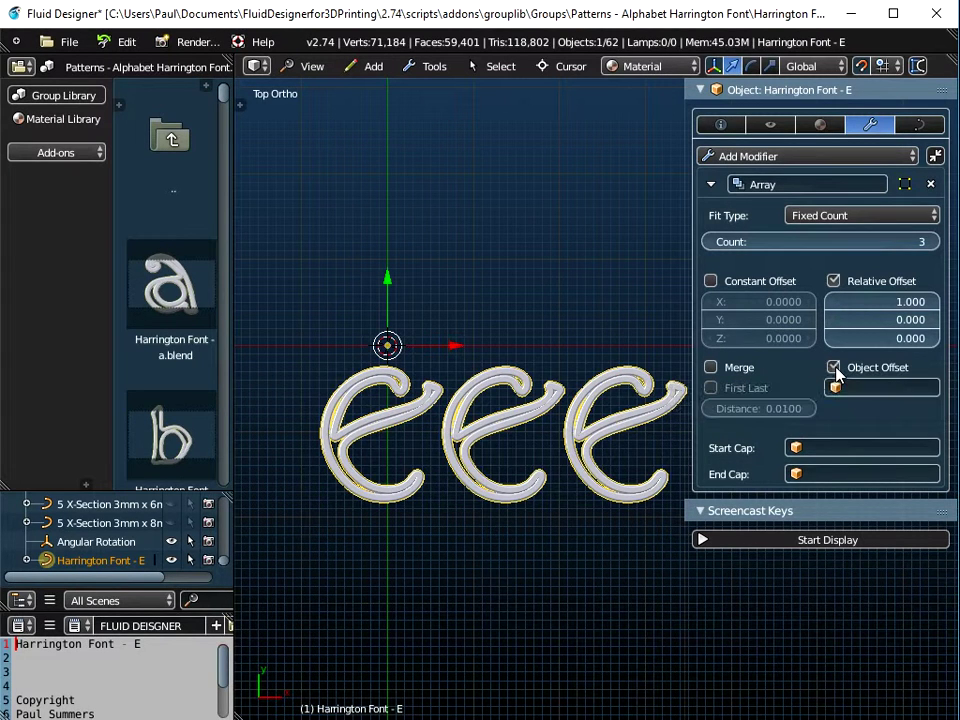
Step: Choose the Angular Rotation empty as the letter E array's offset object
left_click(846, 387)
scroll(840, 583, "down", 10)
scroll(849, 490, "down", 20)
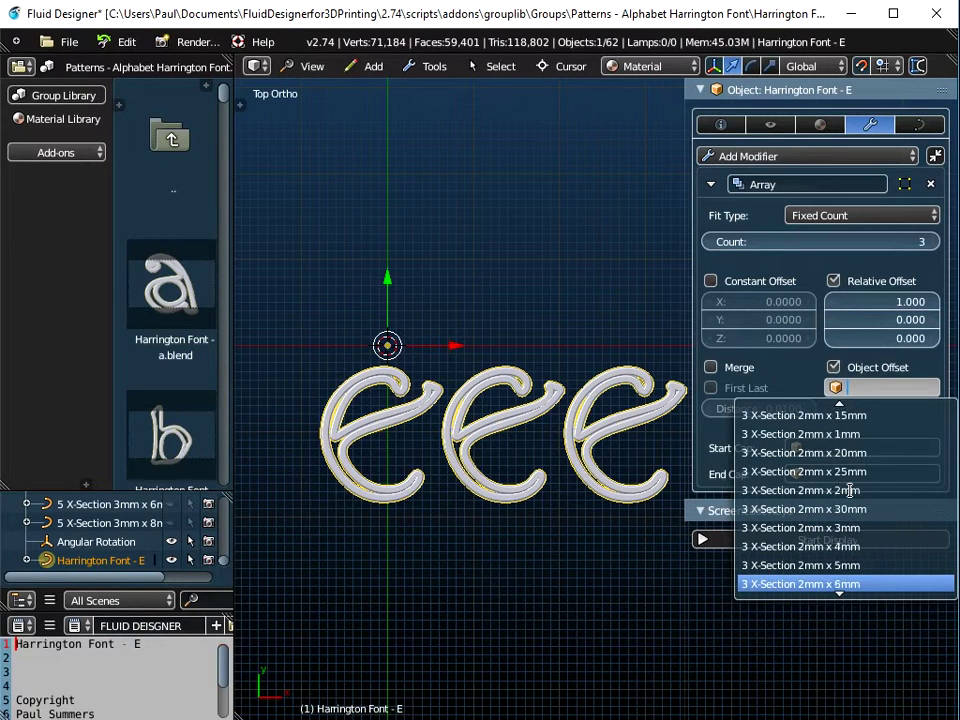
scroll(849, 490, "down", 10)
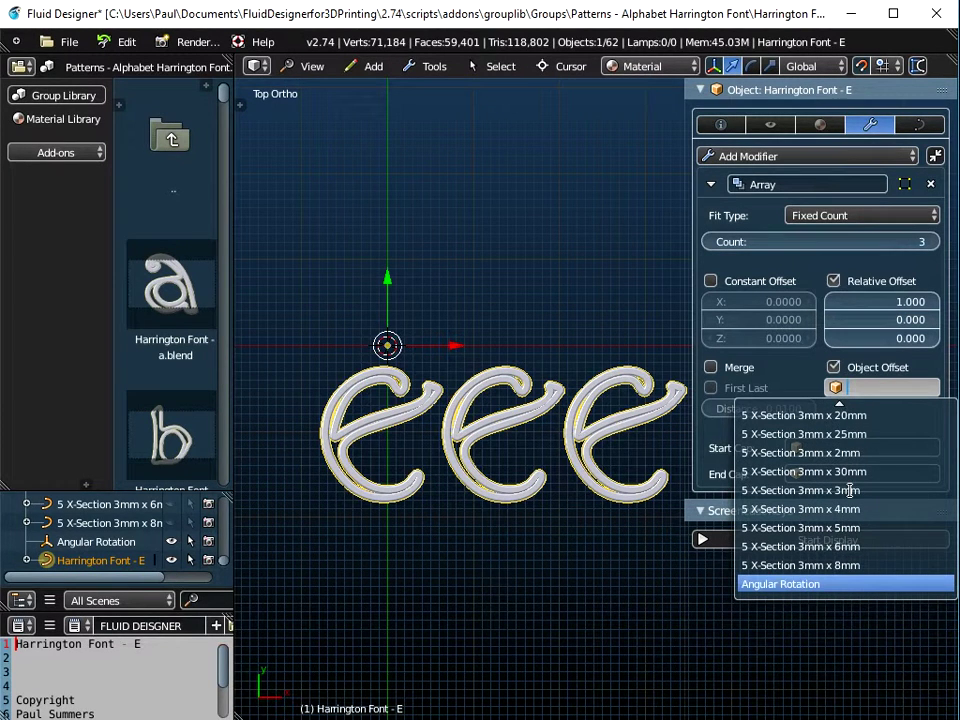
left_click(817, 586)
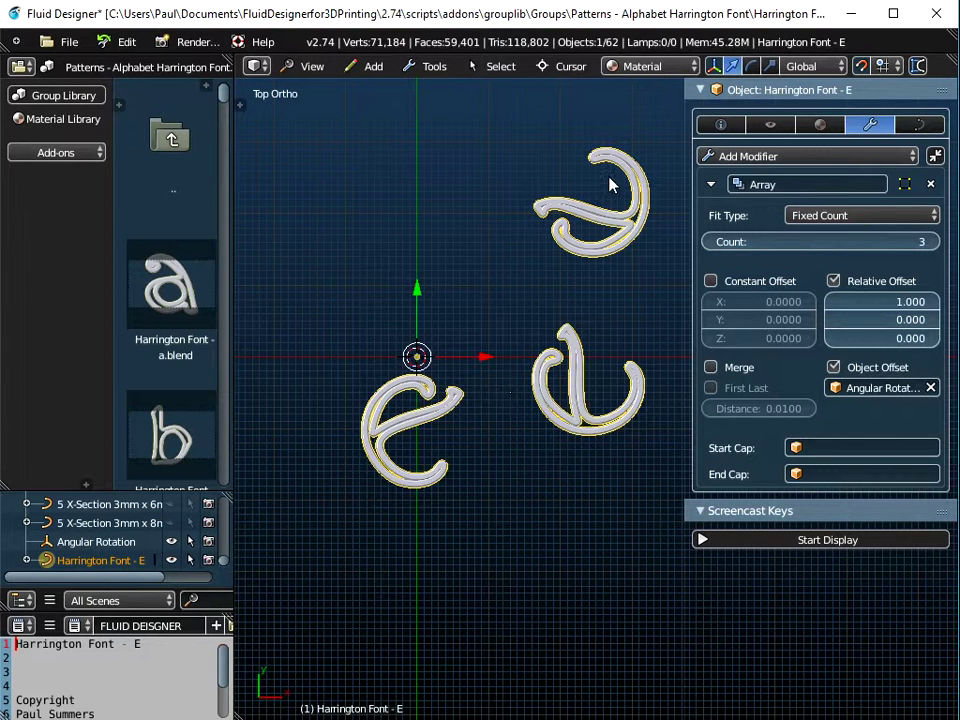
Step: Lower the array's relative X offset to 0.400, then disable Relative Offset
left_click(832, 303)
left_click(832, 304)
left_click(832, 304)
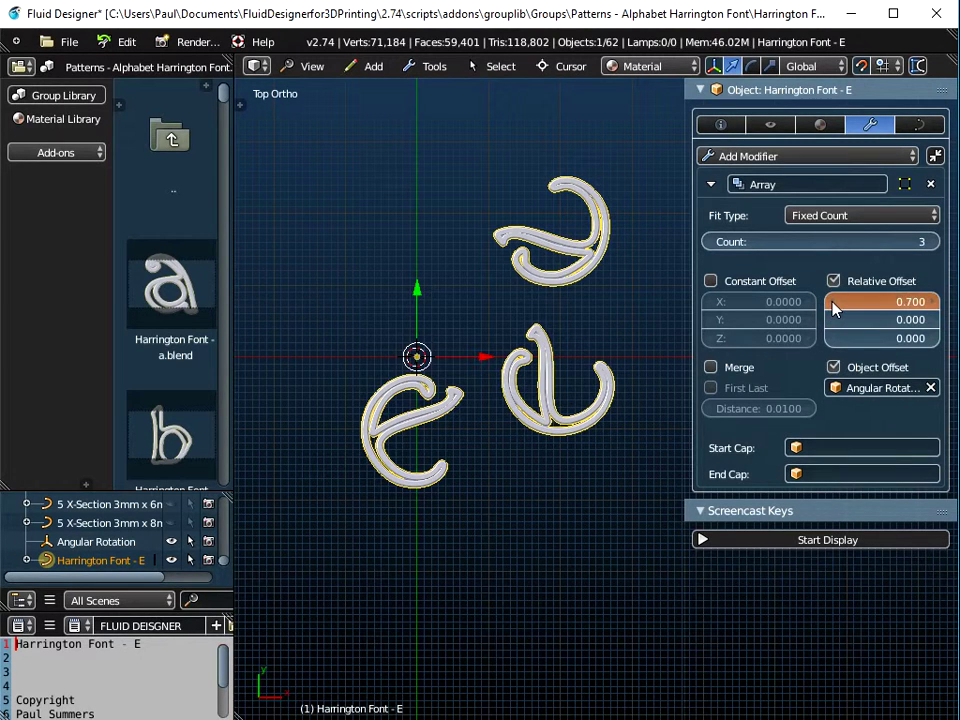
left_click(832, 304)
left_click(832, 304)
left_click(832, 304)
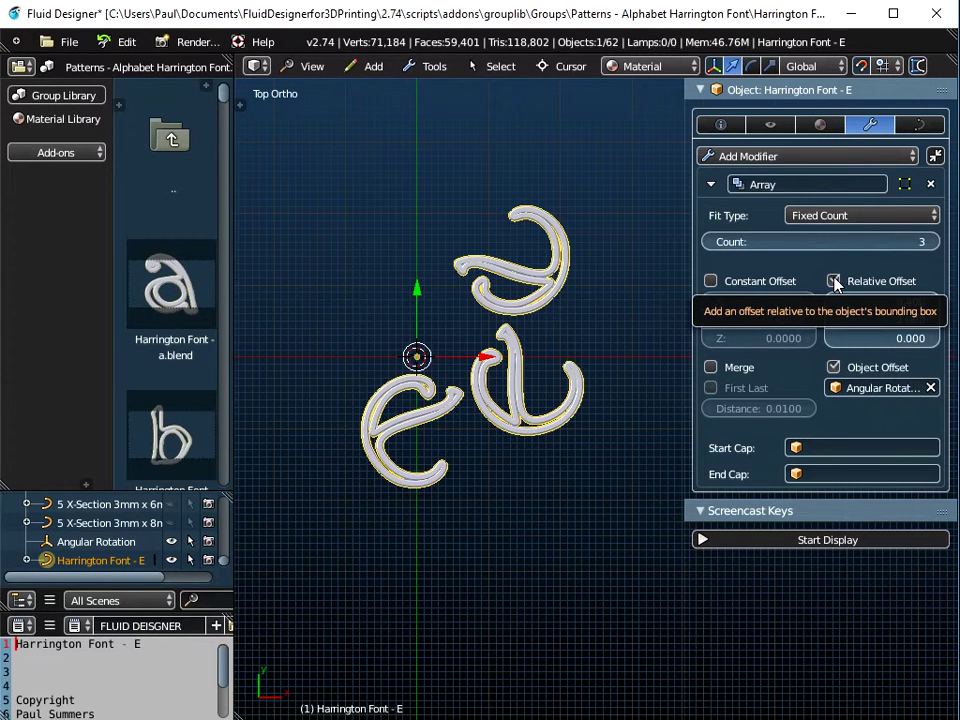
left_click(834, 282)
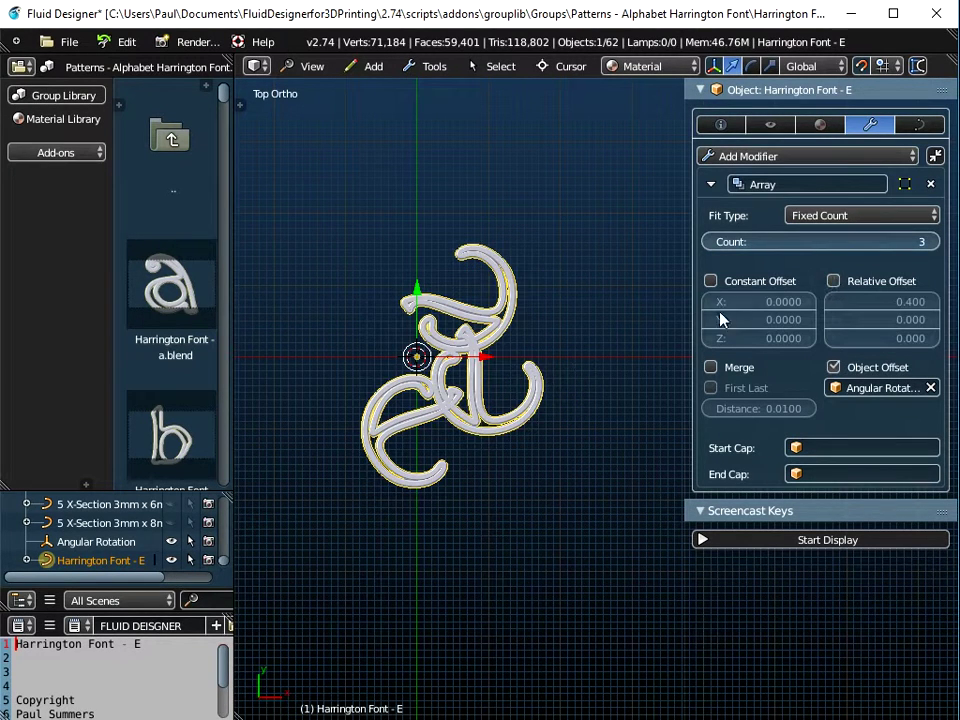
Step: Set the letter E array's count to 5 to complete the circular pattern
scroll(407, 370, "up", 1)
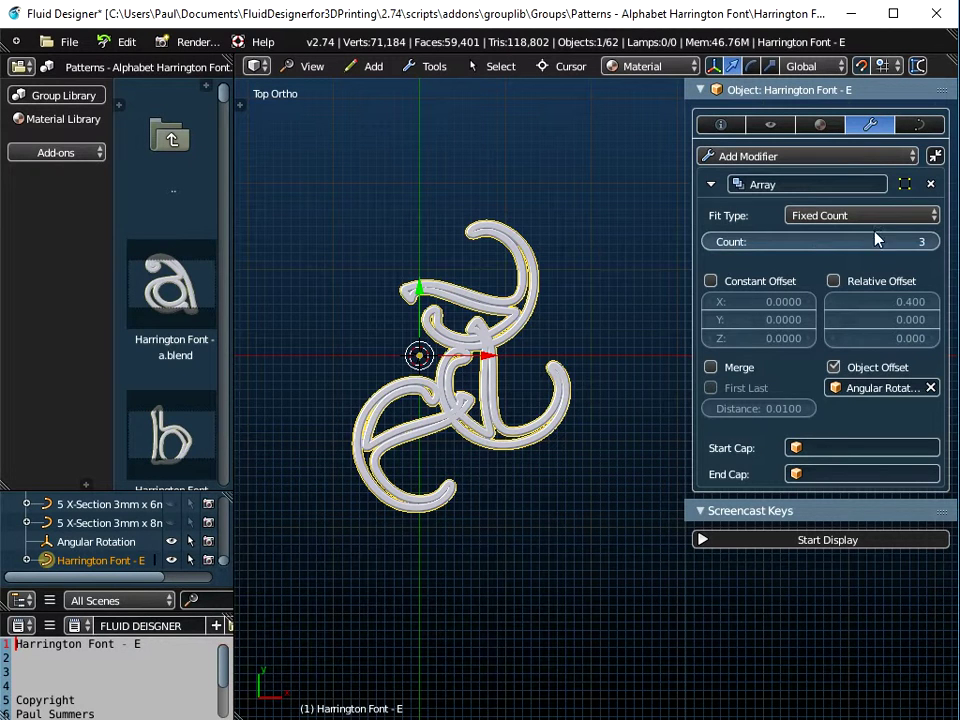
left_click(933, 242)
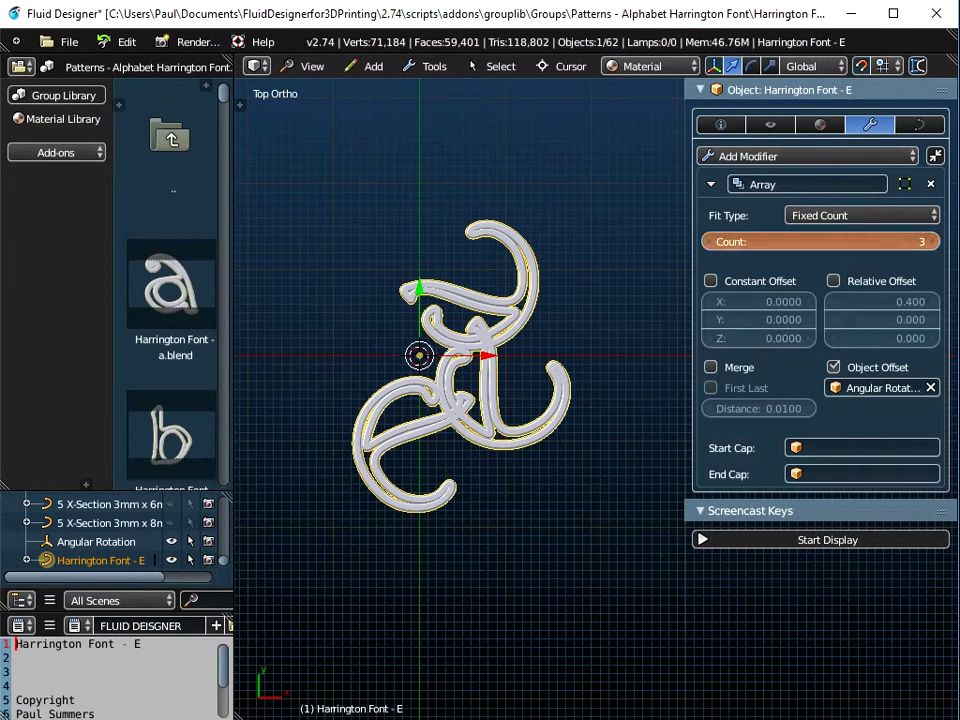
left_click(933, 242)
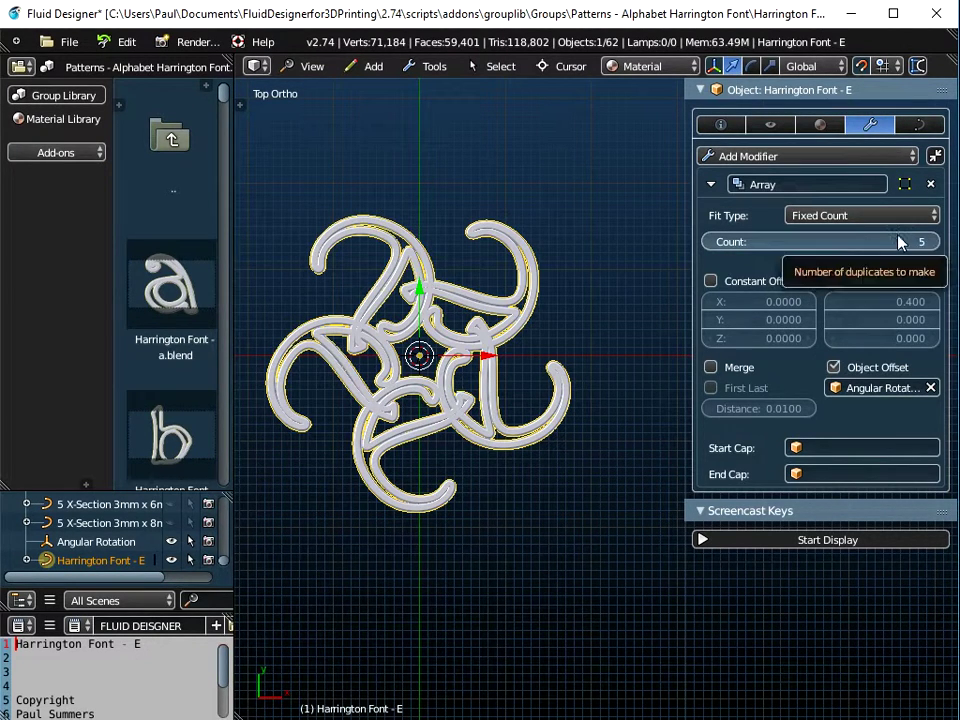
Step: Review the Angular Rotation empty's rotation and the letter E's array settings, then inspect the pattern from above and at an angle
left_click(110, 543)
left_click(724, 127)
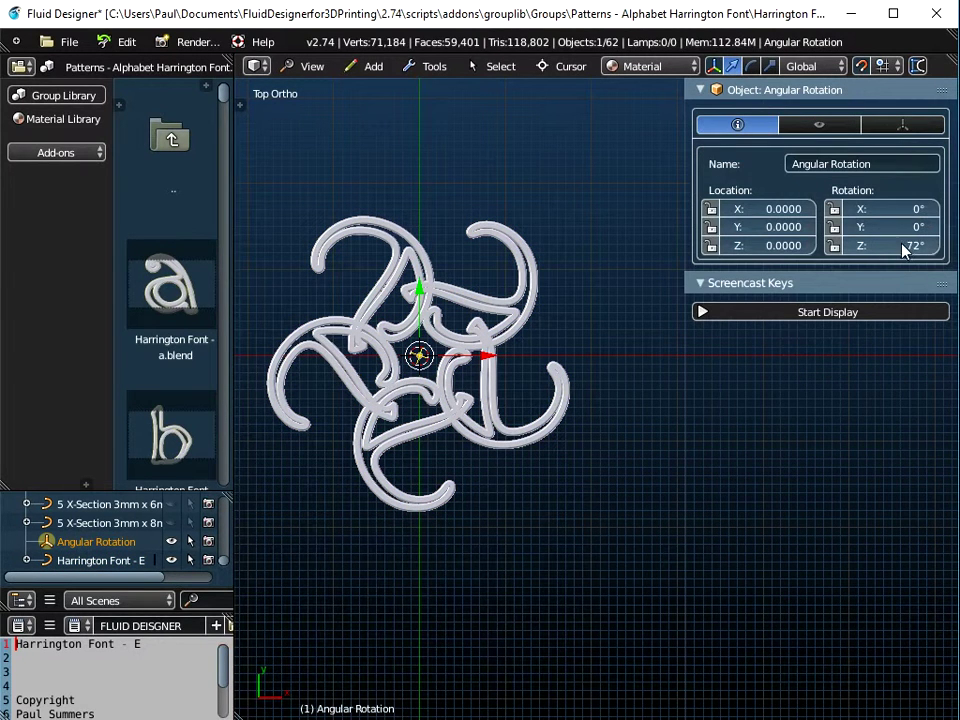
left_click(114, 561)
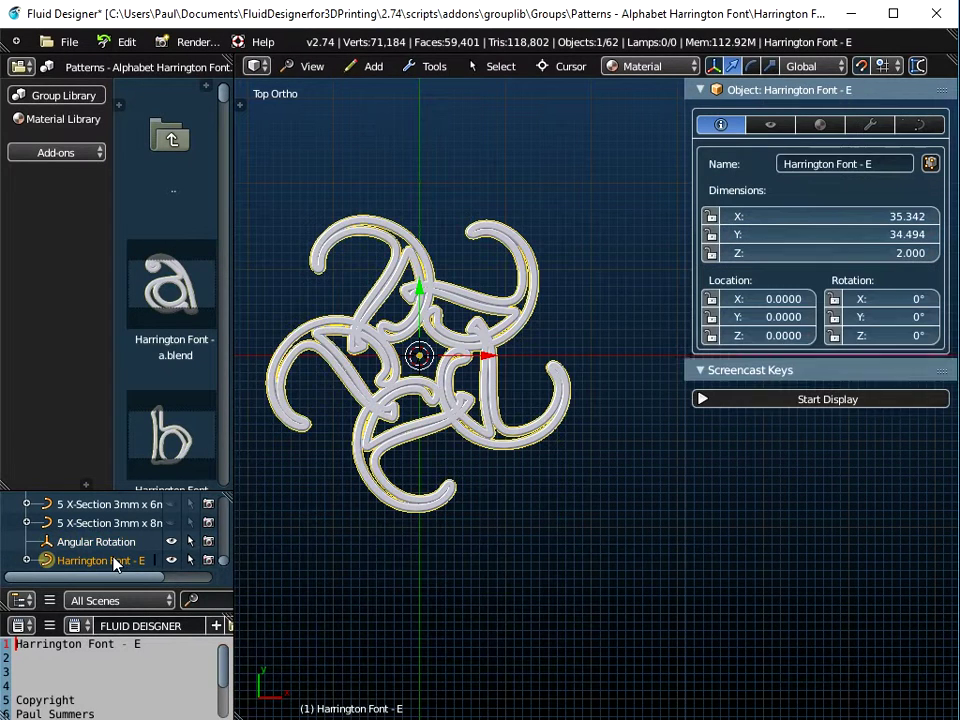
left_click(889, 128)
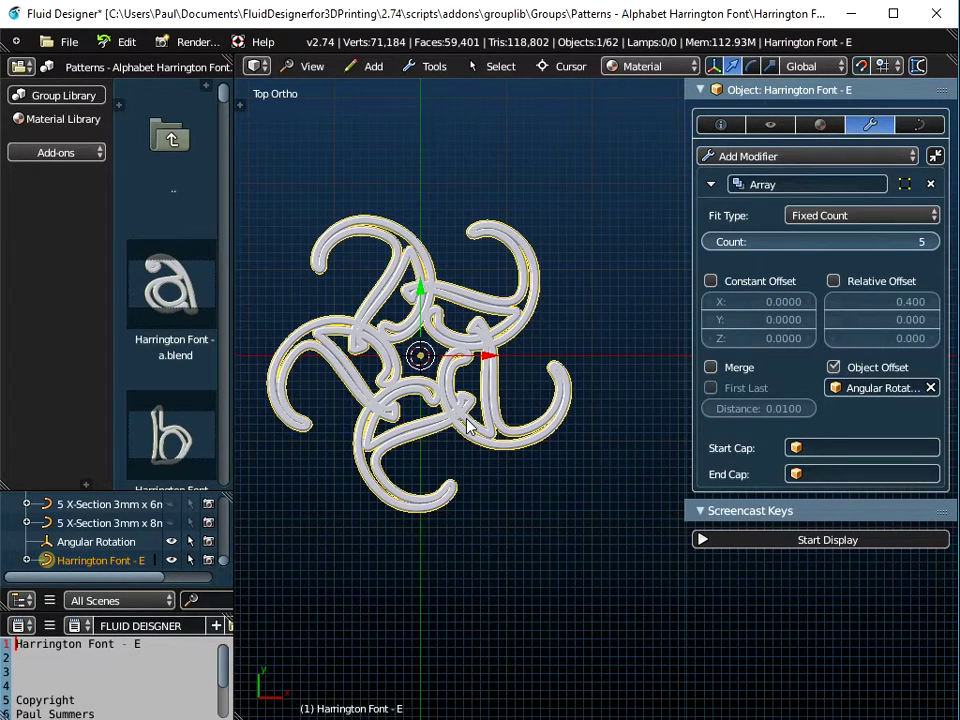
middle_click_drag(427, 397, 491, 428, "shift")
scroll(497, 423, "up", 2)
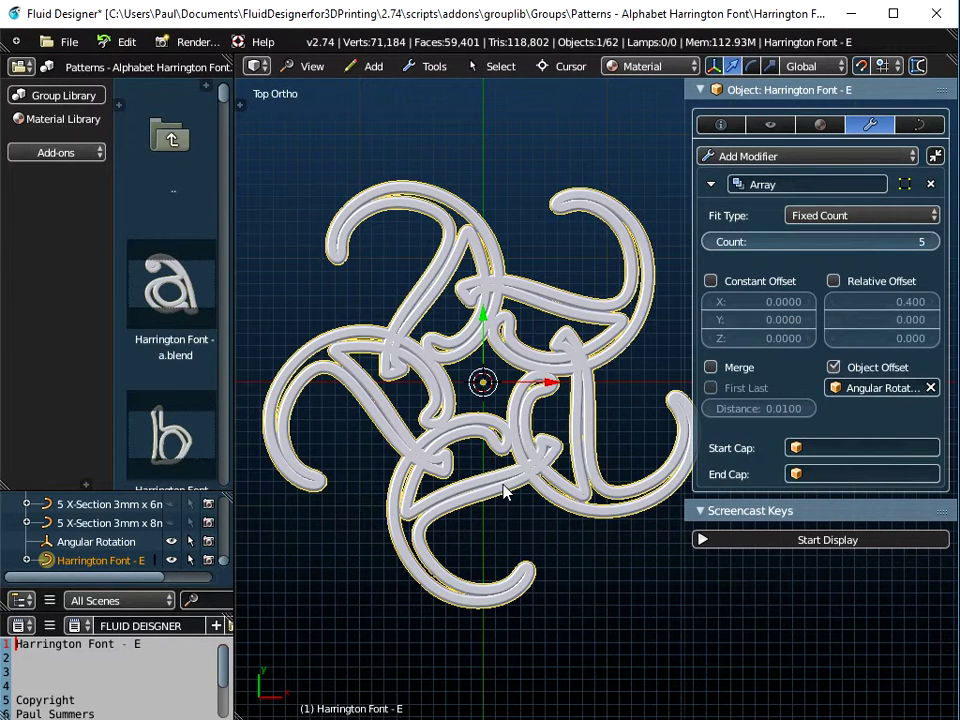
scroll(503, 492, "down", 1)
middle_click_drag(506, 493, 557, 465)
scroll(527, 452, "up", 3)
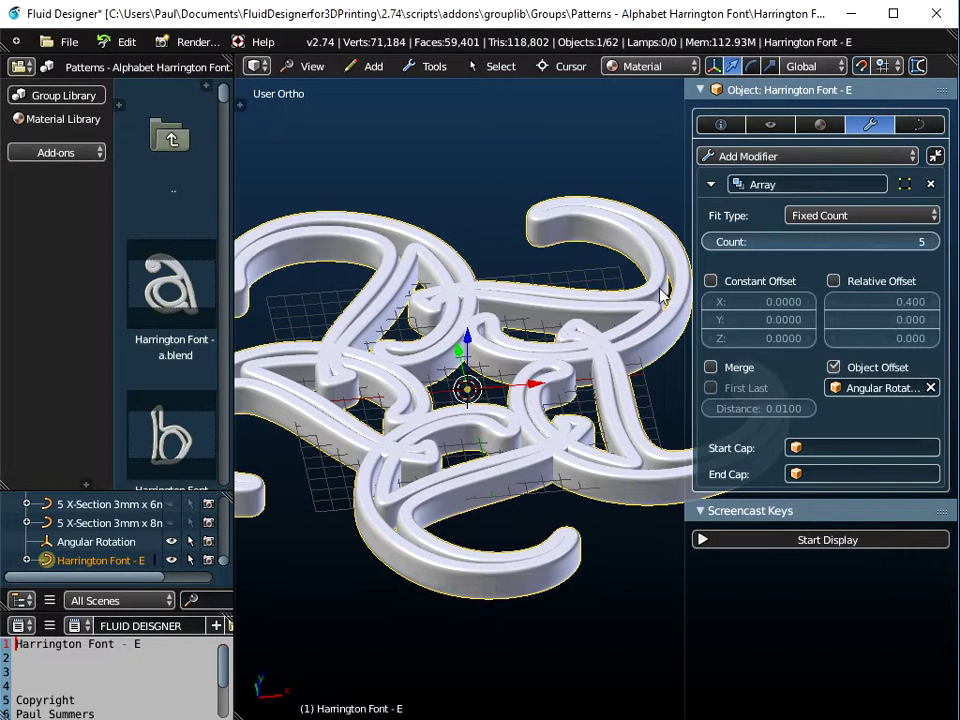
Step: Try 1 X-Section 1mm x 3mm and 1mm x 4mm as the letter E's bevel object, then restore 1 X-Section 1mm x 2mm
left_click(918, 125)
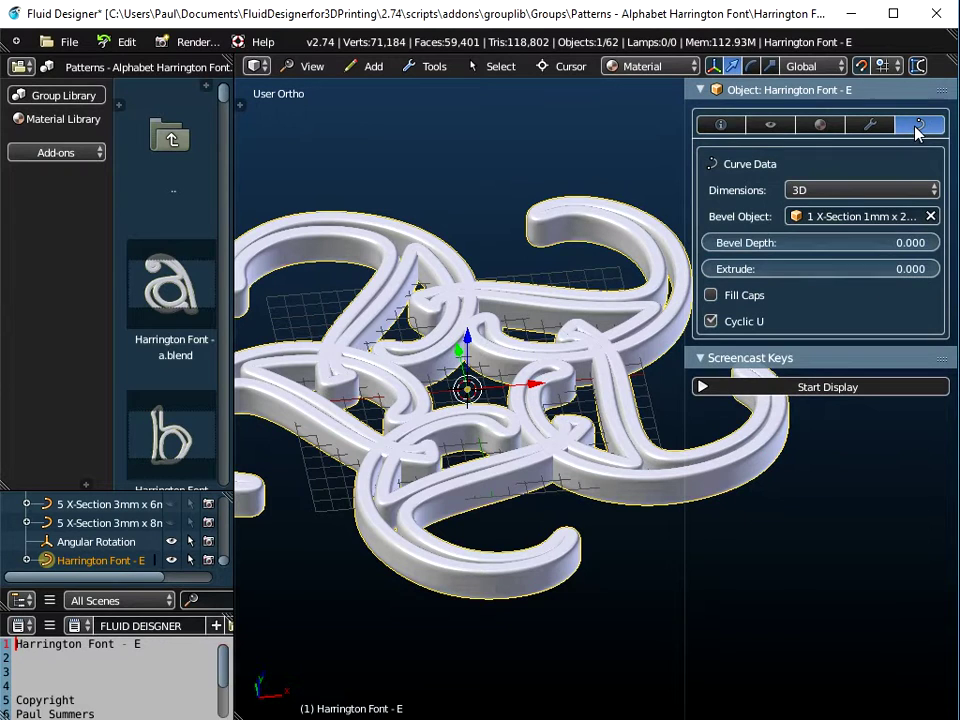
left_click_drag(688, 225, 608, 225)
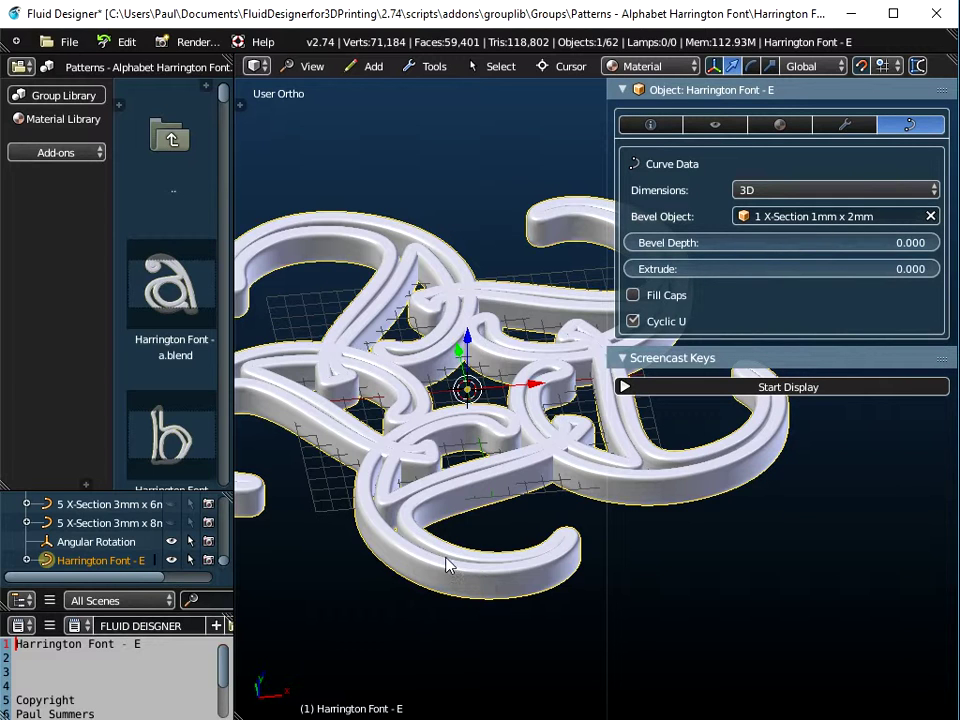
left_click(817, 221)
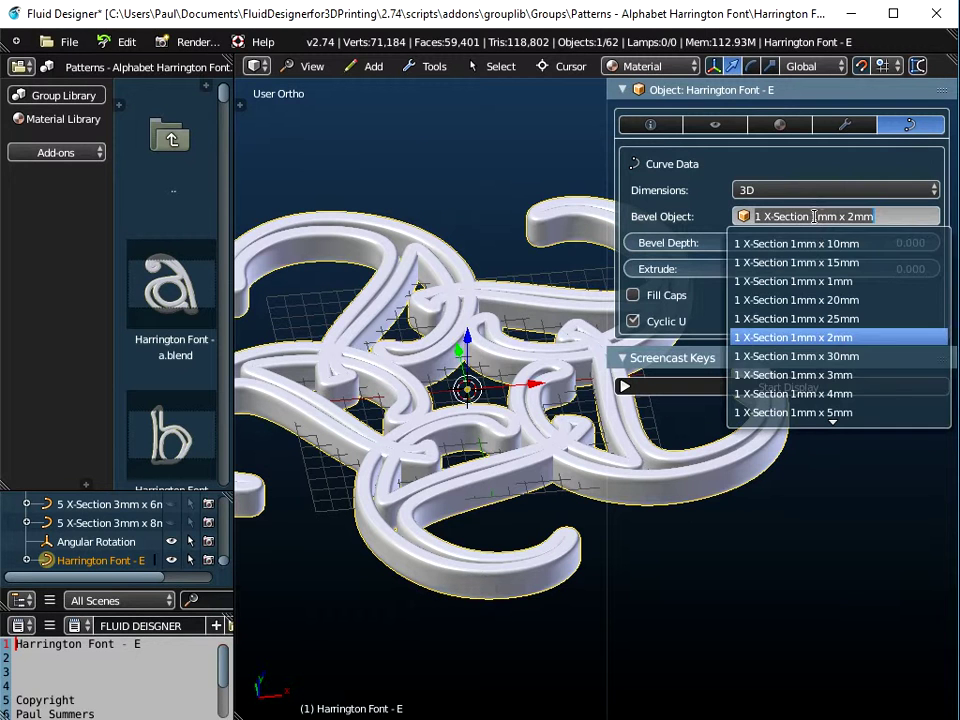
left_click(820, 376)
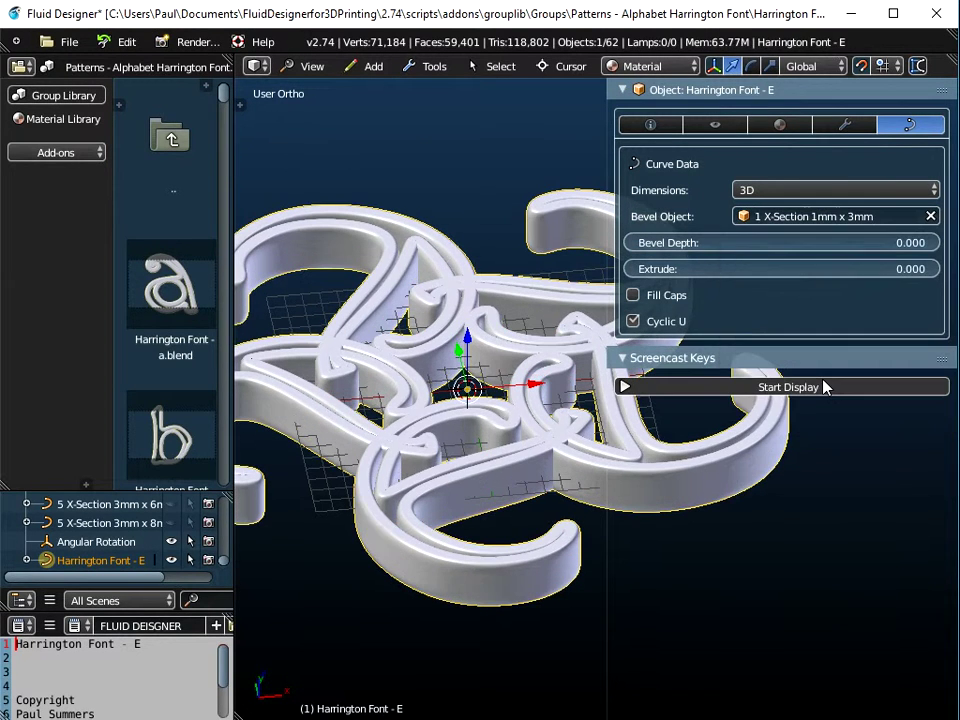
left_click(849, 214)
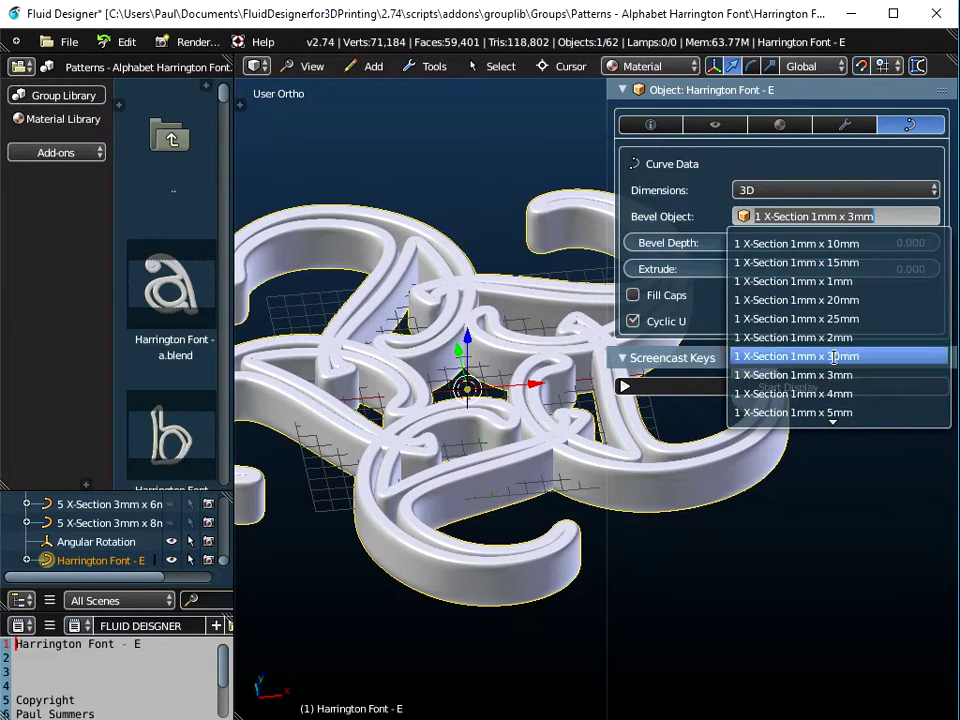
left_click(827, 393)
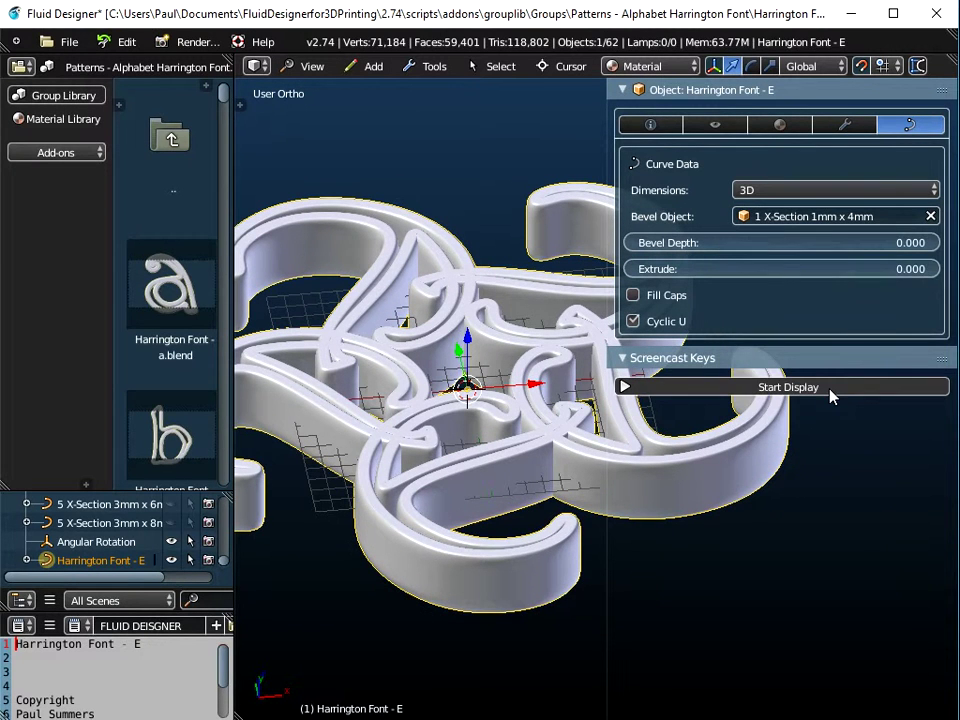
left_click(841, 216)
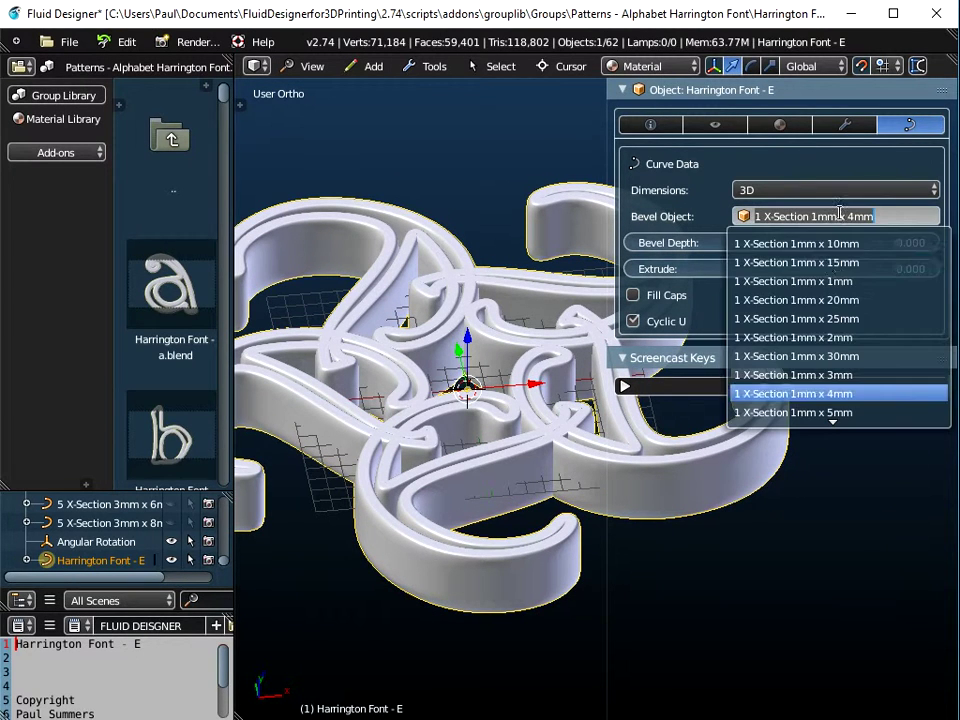
left_click(835, 340)
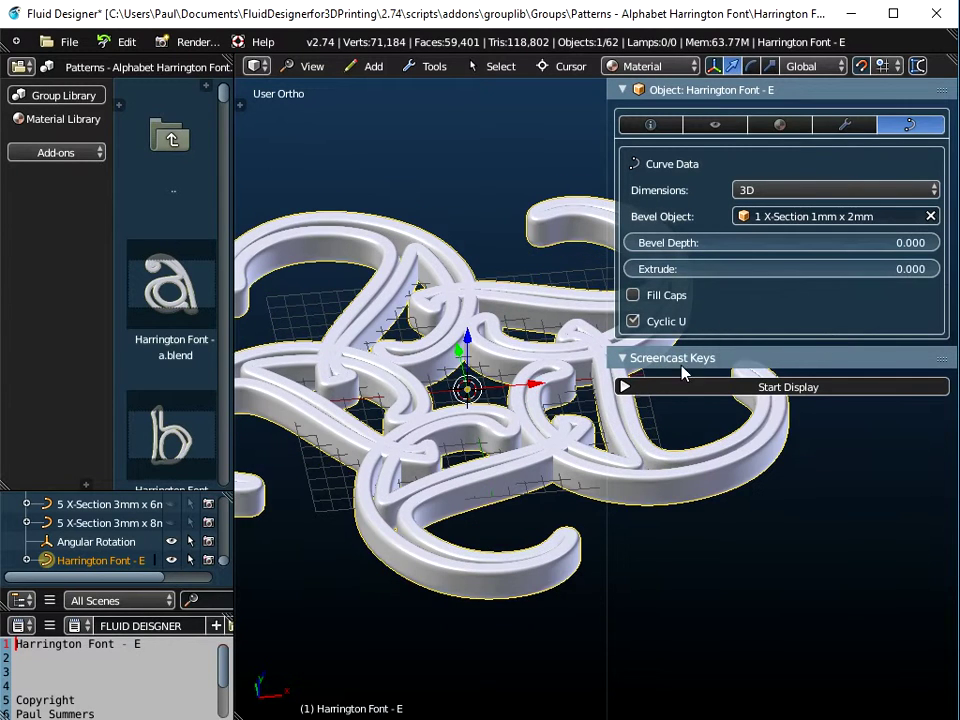
scroll(500, 405, "down", 2)
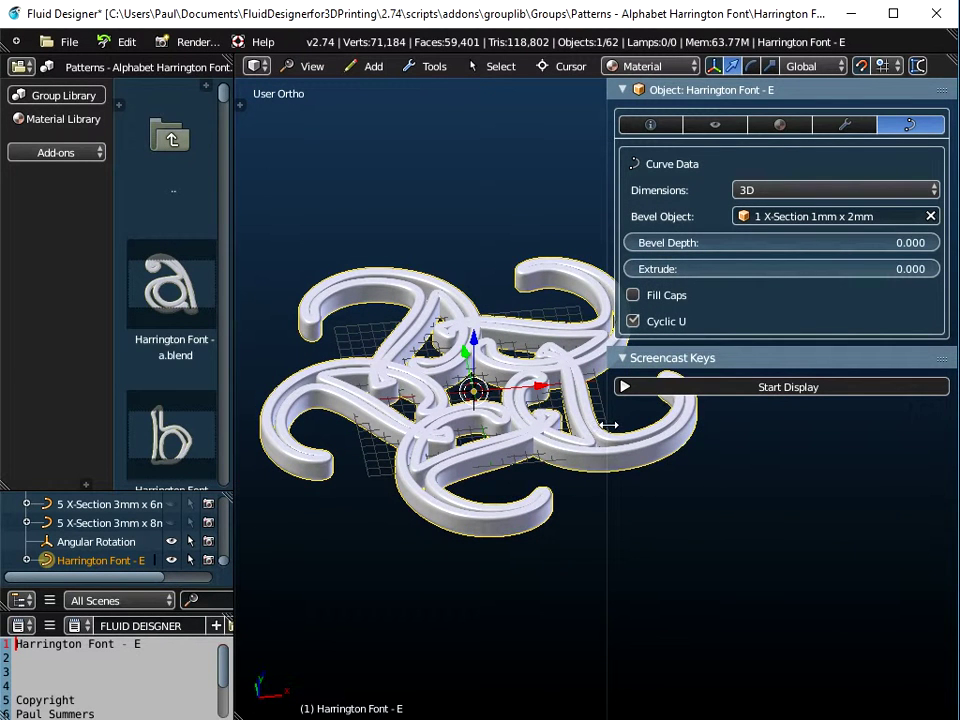
left_click_drag(608, 422, 744, 422)
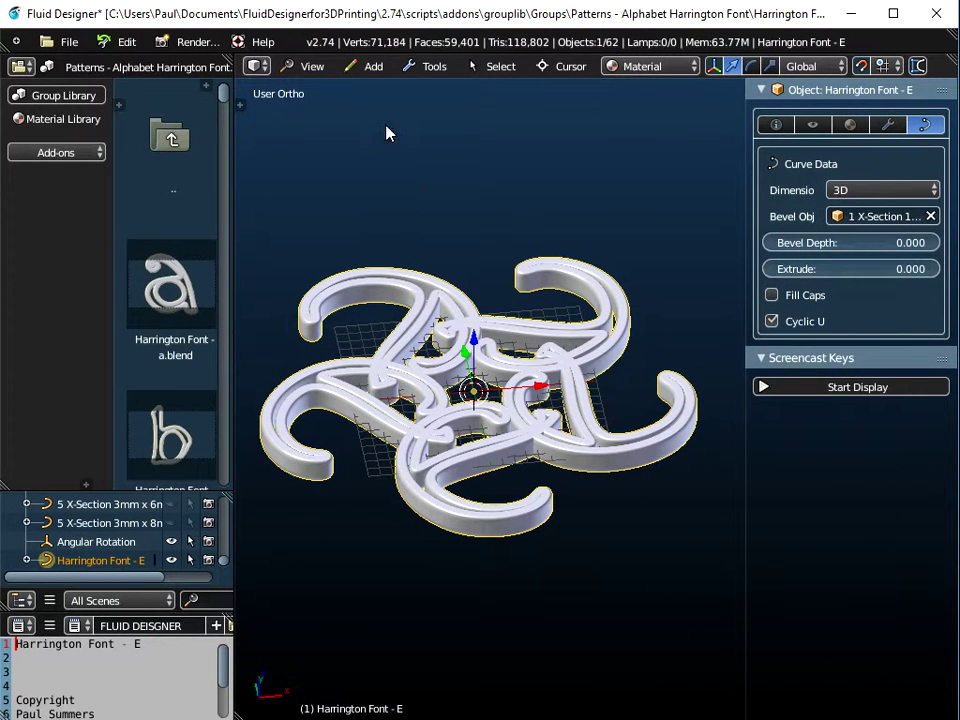
Step: Return to the top view and frame the whole letter E pattern with space around it
left_click(310, 66)
left_click(333, 152)
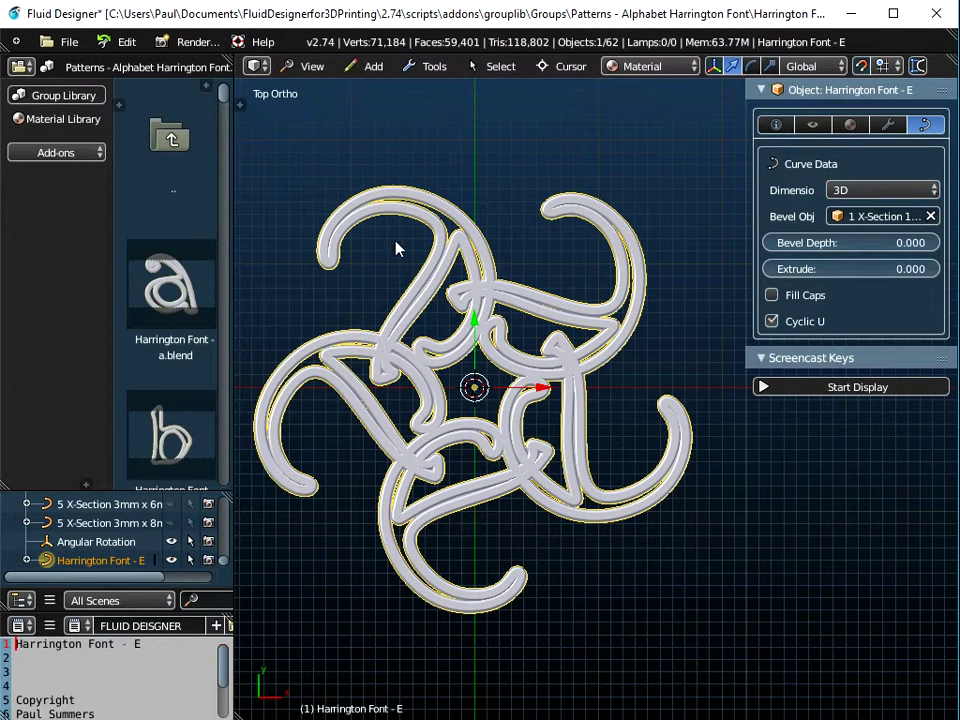
middle_click_drag(492, 343, 541, 326, "shift")
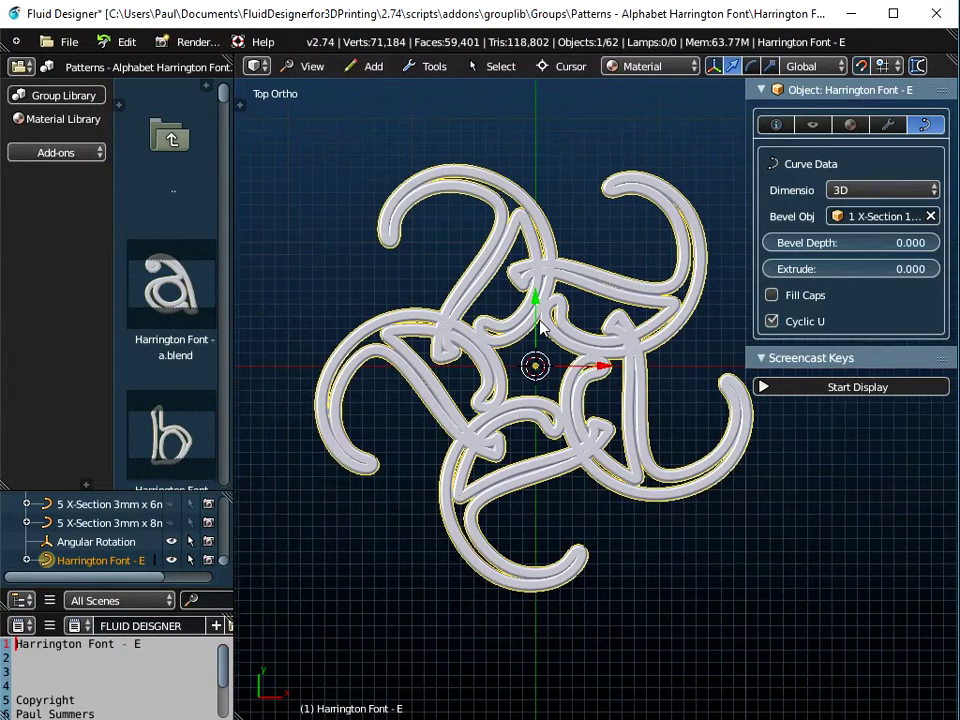
scroll(541, 326, "down", 3)
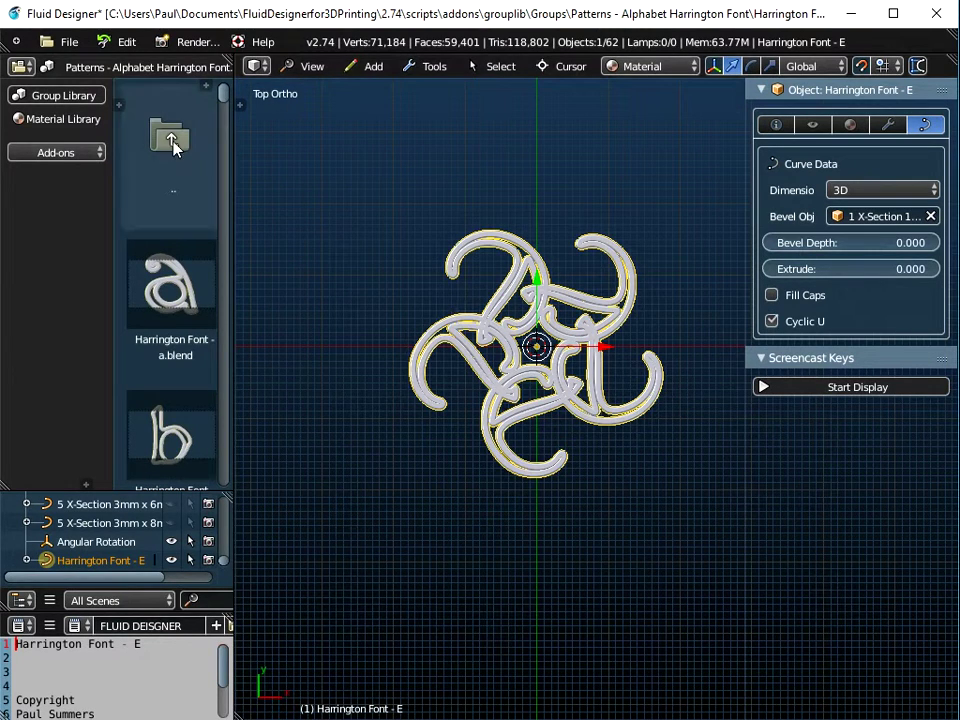
Step: Switch the group library to the Pendants category and select the 10mm Pentagonal Pendant (001) MASTER template
left_click(97, 68)
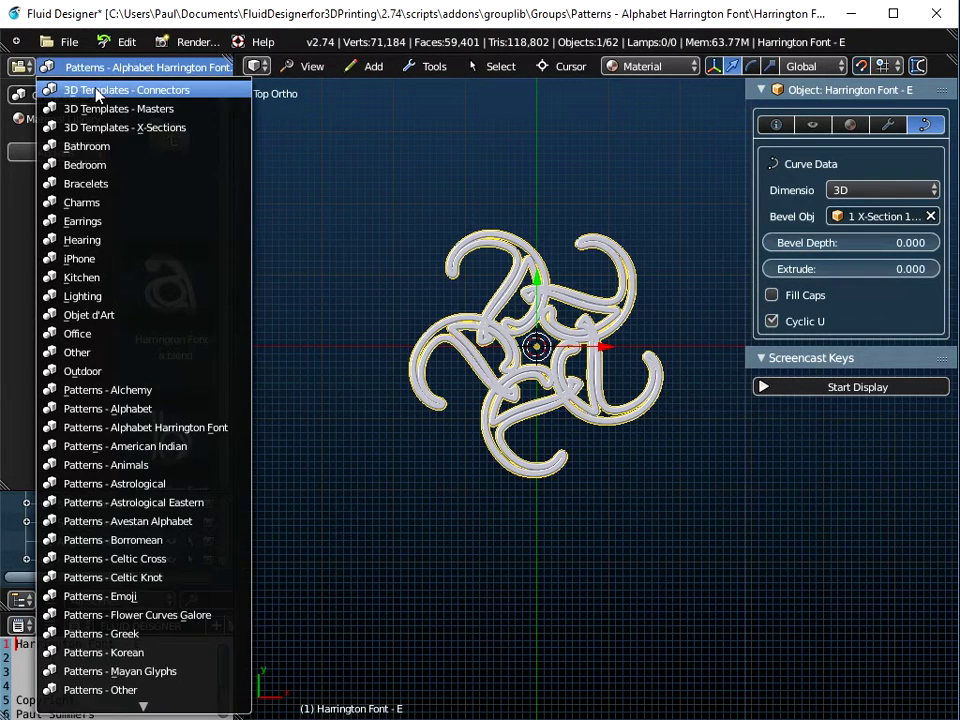
scroll(96, 100, "up", 1)
left_click(100, 553)
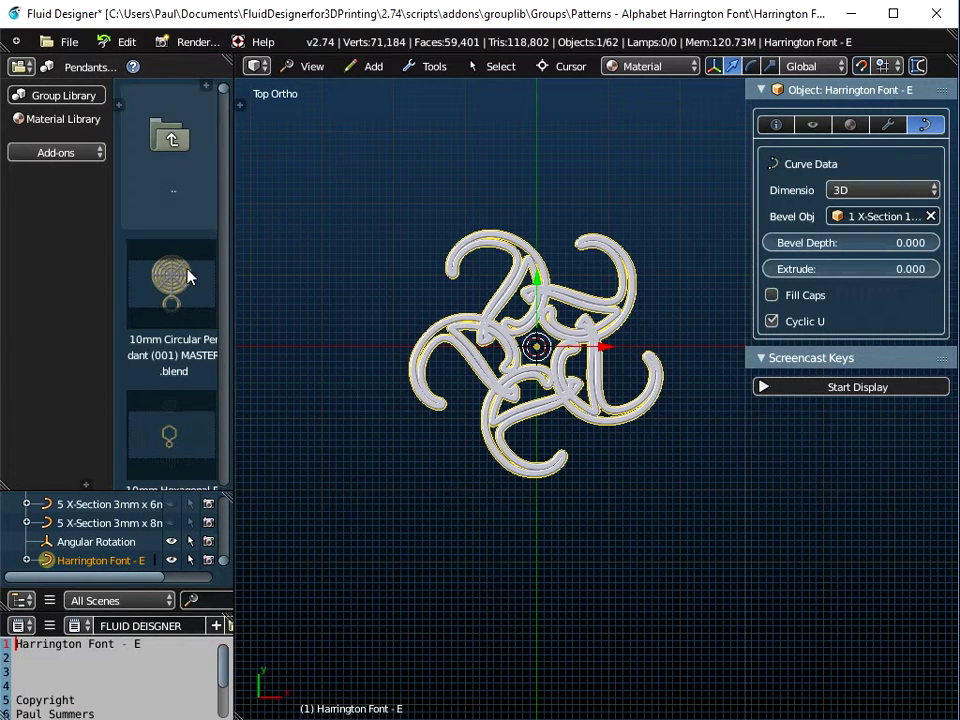
scroll(186, 279, "down", 5)
scroll(186, 279, "down", 3)
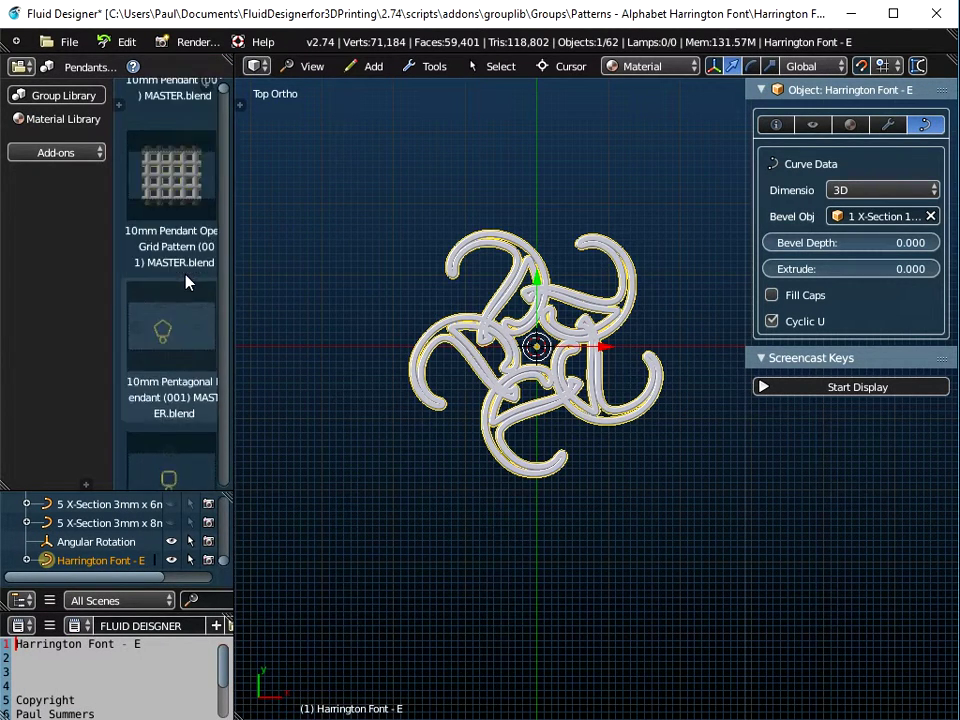
left_click(177, 188)
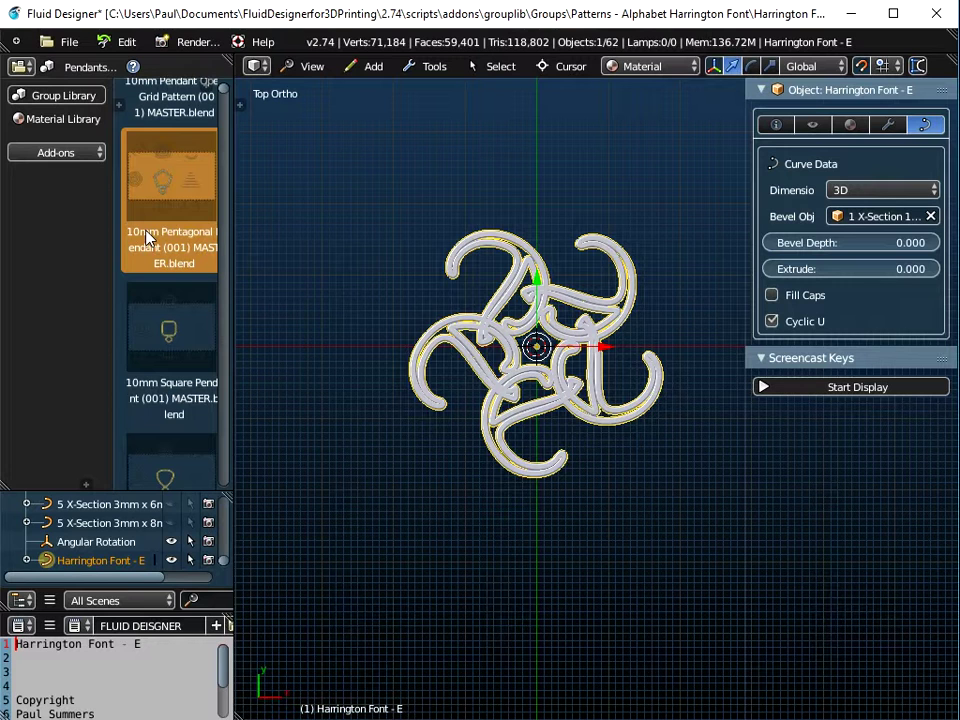
Step: Measure the letter E pattern's overall height with the ruler, then close the ruler
left_click(918, 66)
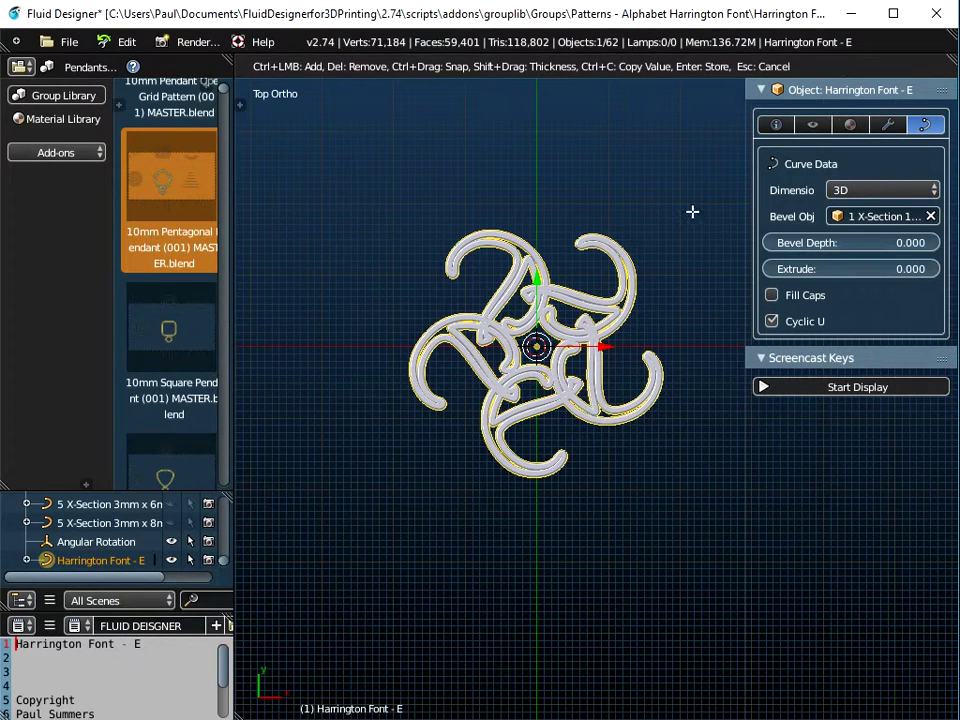
left_click_drag(686, 214, 688, 485)
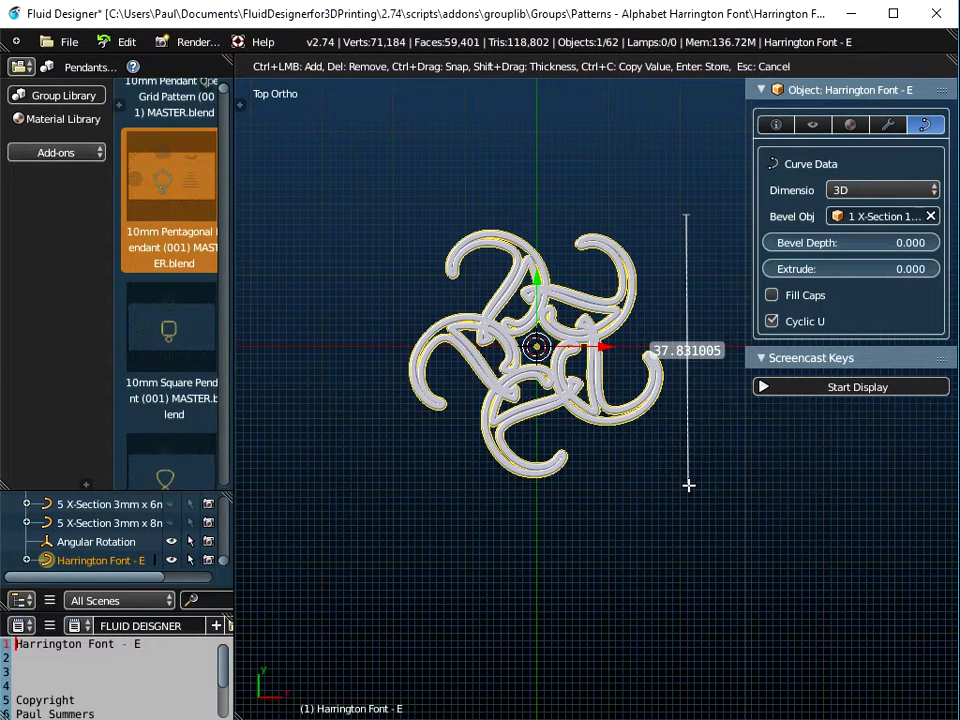
left_click_drag(688, 485, 688, 485)
key("Escape")
Step: Browse the Pendants library to the 35mm templates and select 35mm Pentagonal Pendant (001) MASTER
scroll(183, 253, "down", 3)
scroll(183, 252, "down", 5)
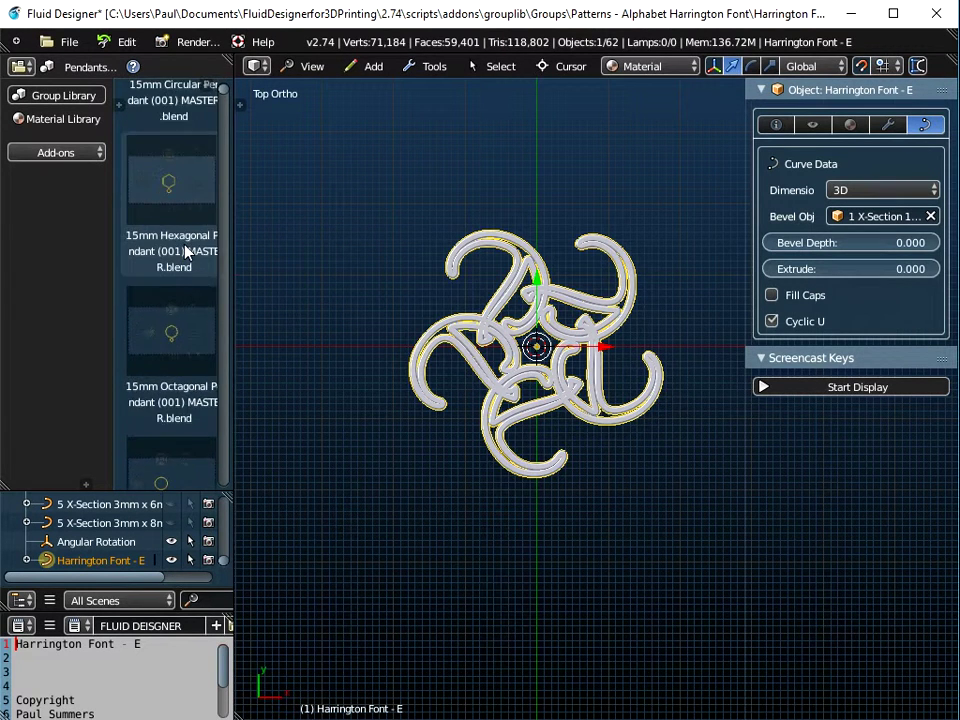
scroll(185, 252, "down", 7)
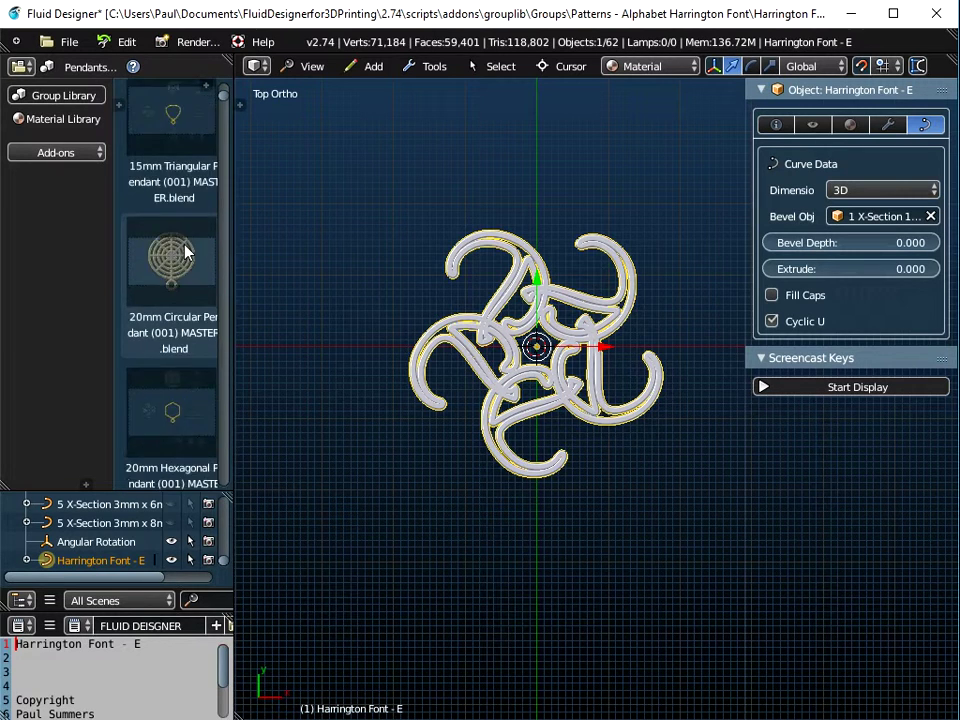
scroll(185, 252, "down", 7)
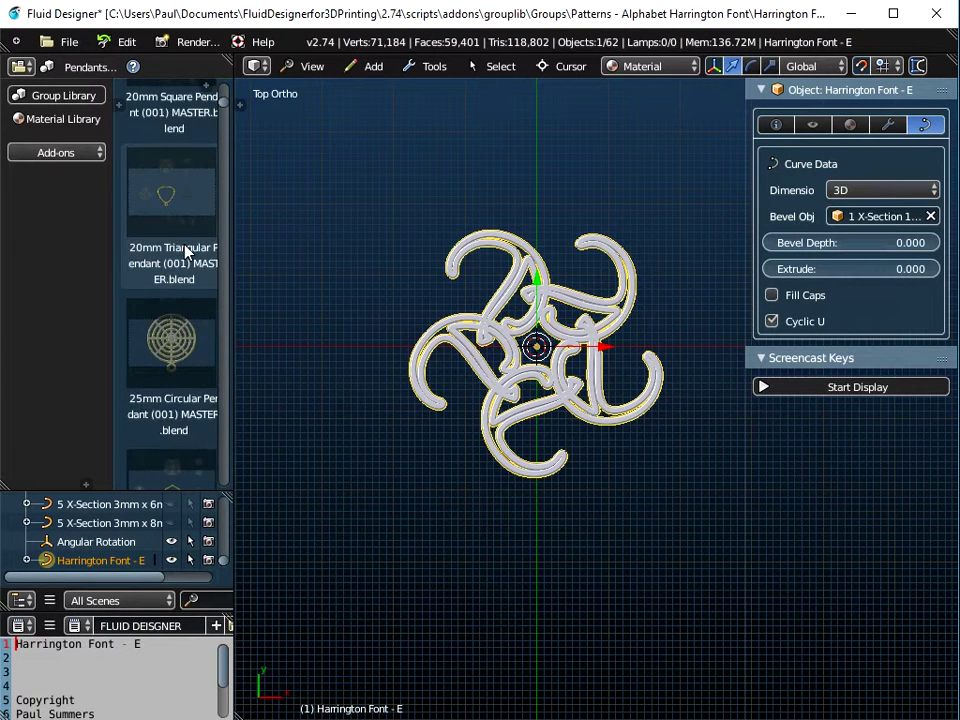
scroll(185, 252, "down", 5)
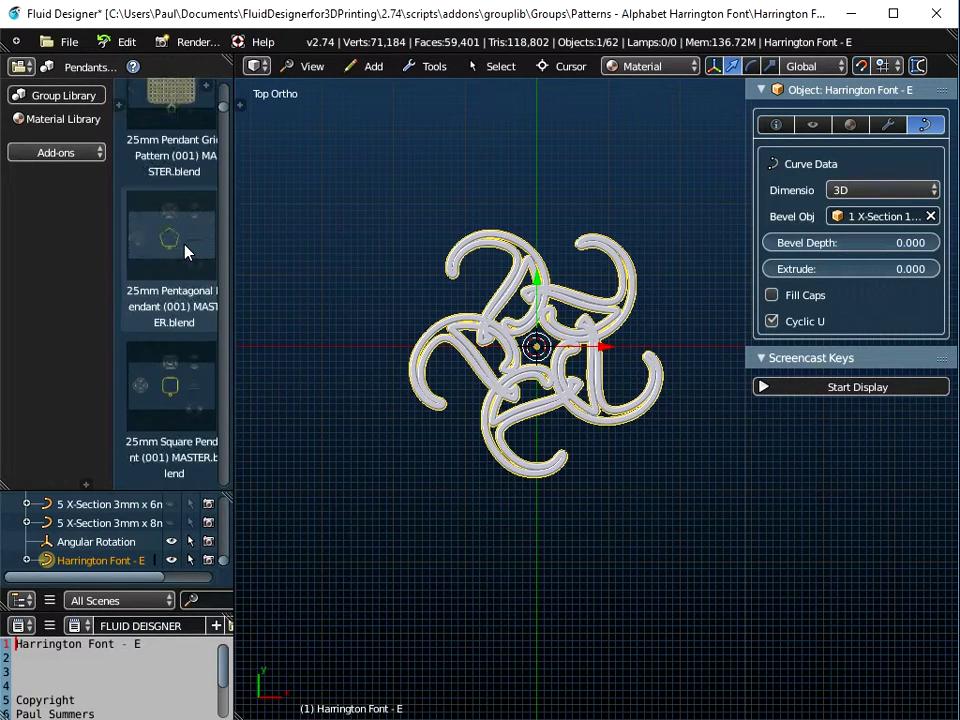
scroll(185, 252, "down", 1)
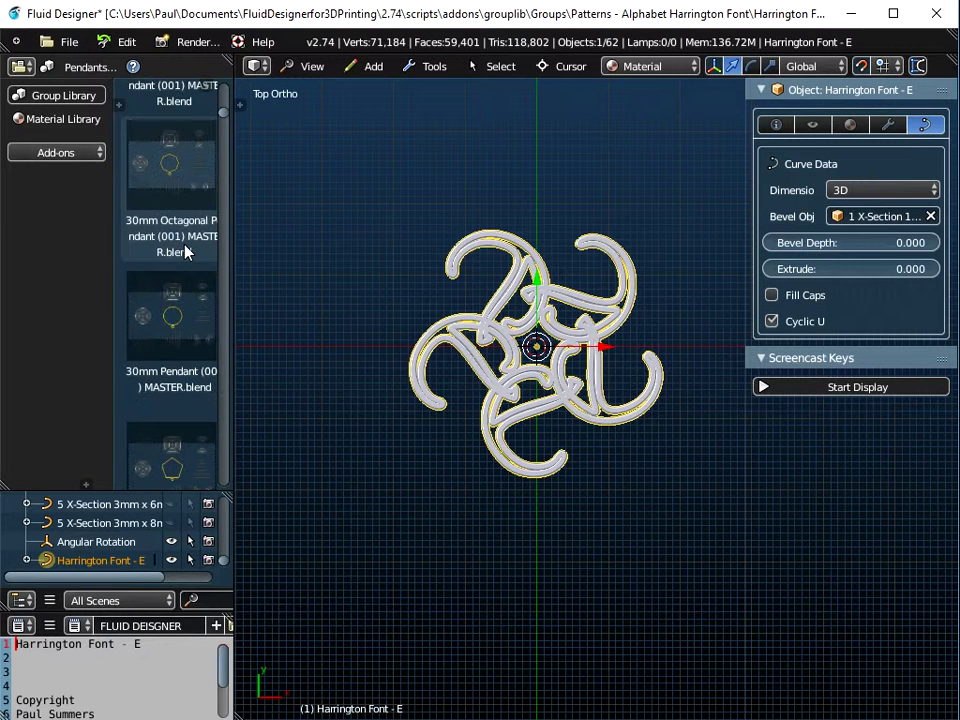
scroll(185, 252, "down", 4)
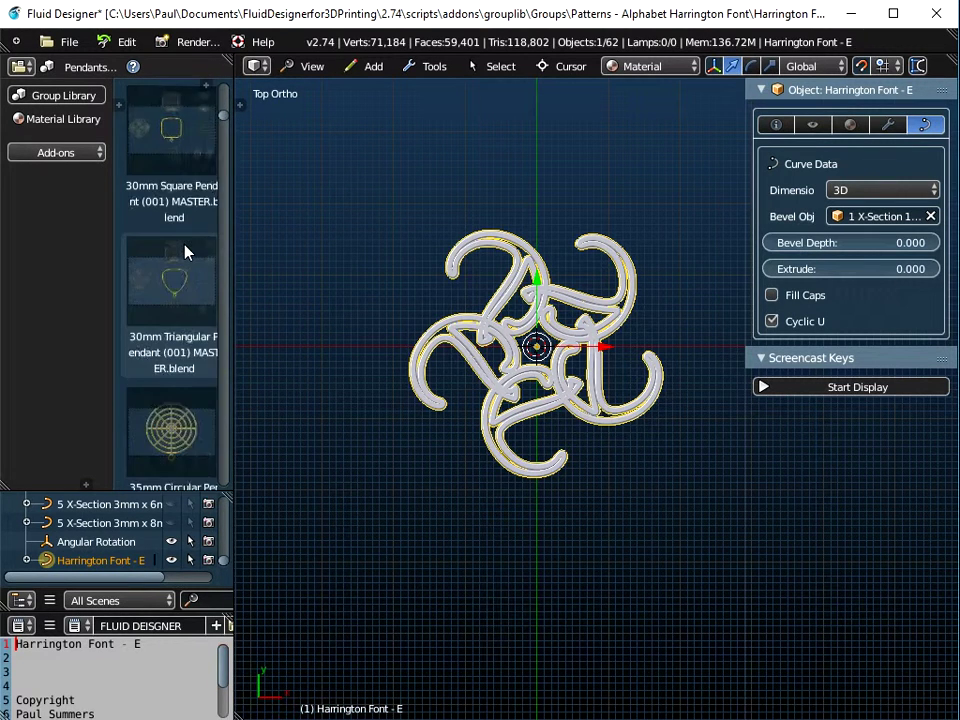
scroll(185, 252, "down", 4)
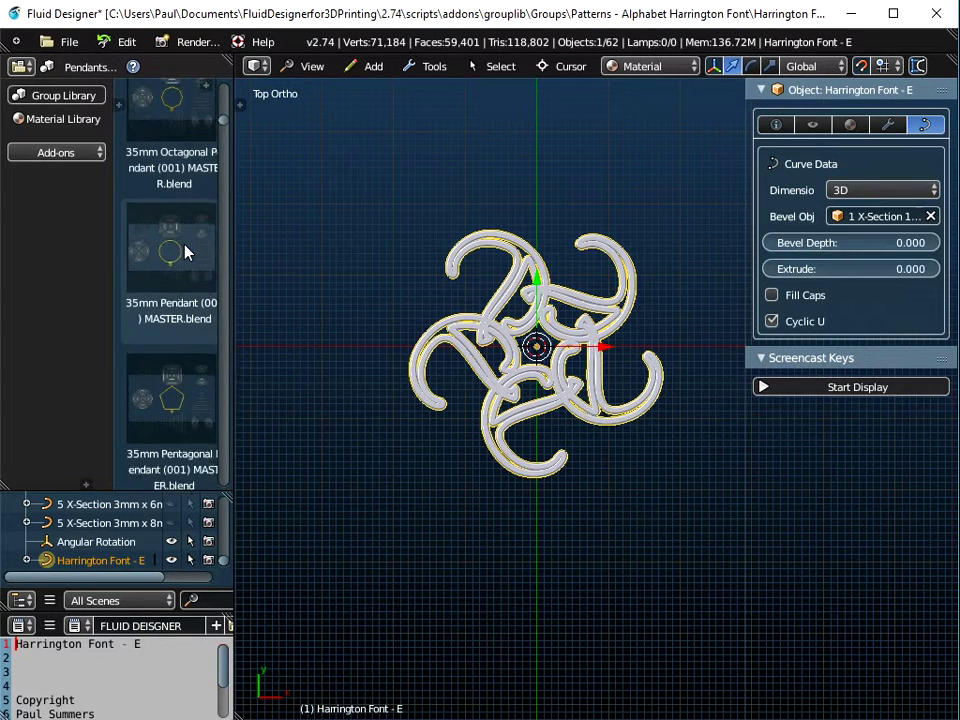
left_click(190, 270)
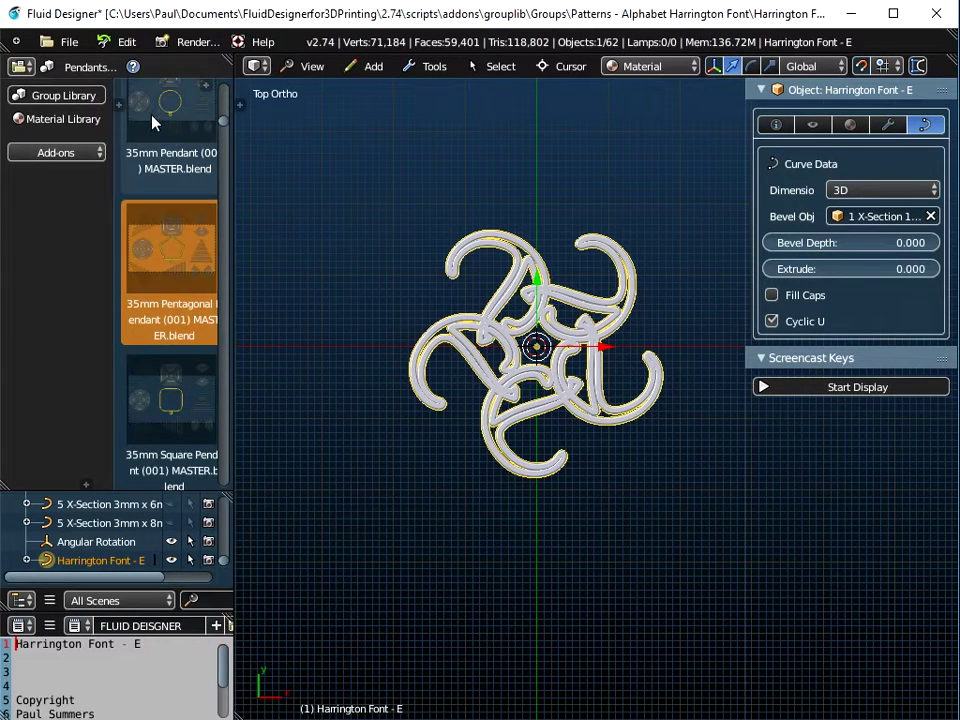
Step: Append the 35mm Pentagonal Pendant (001) object from its MASTER.blend file in the Pendants group folder
left_click(73, 44)
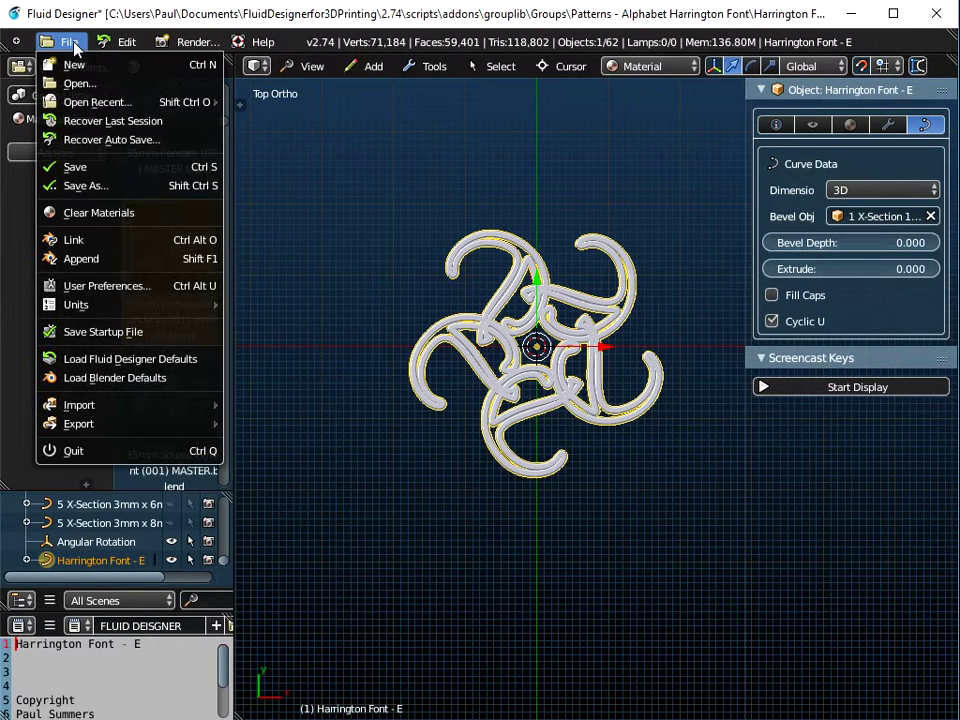
left_click(90, 261)
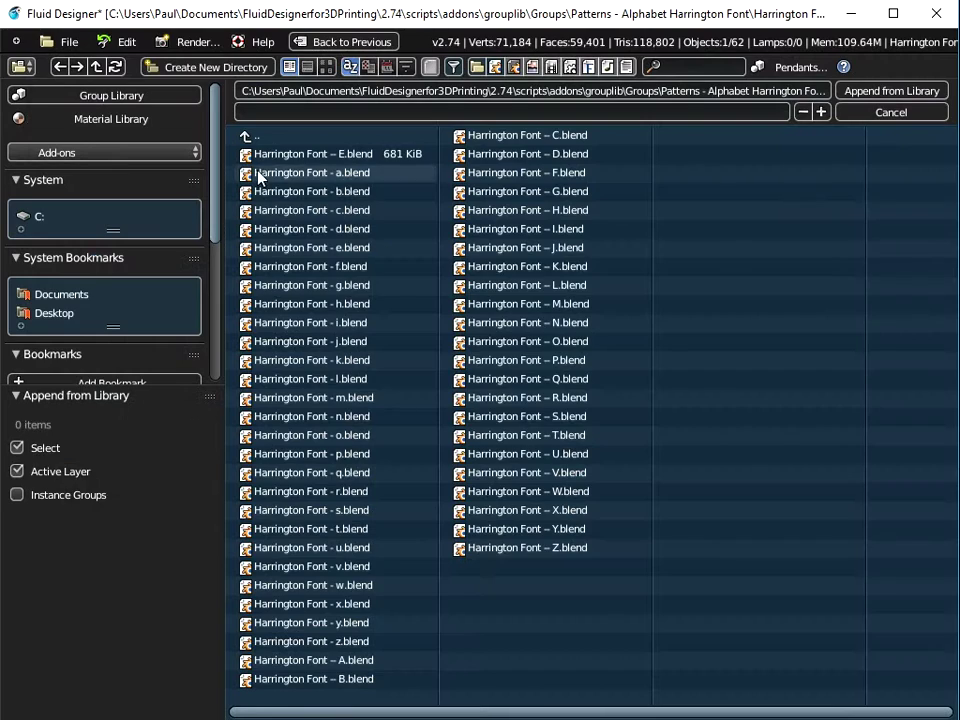
left_click(248, 137)
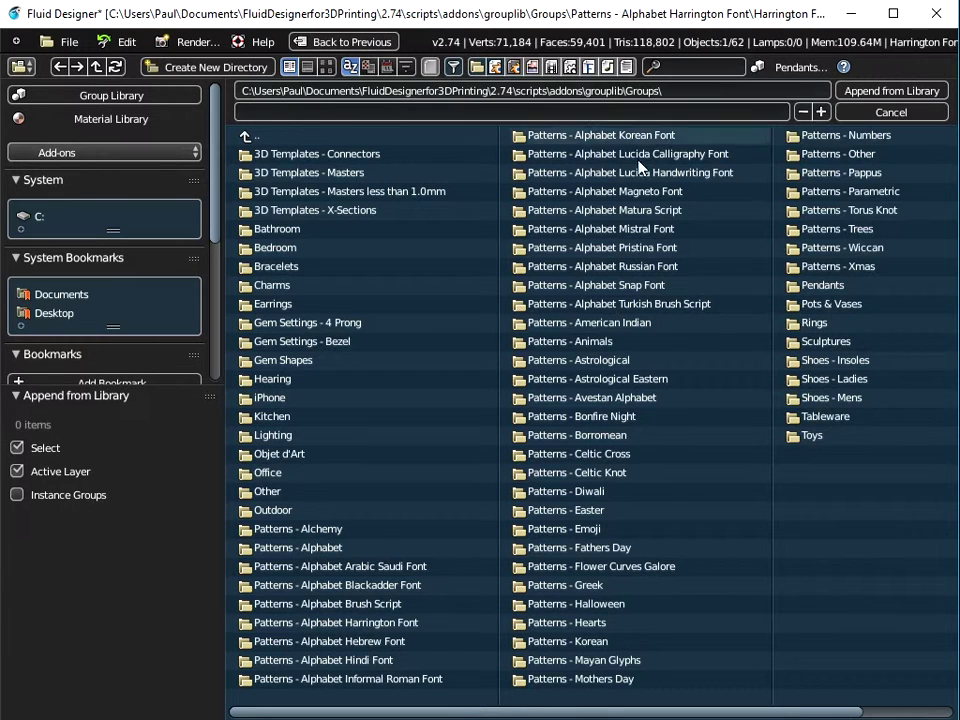
left_click(812, 287)
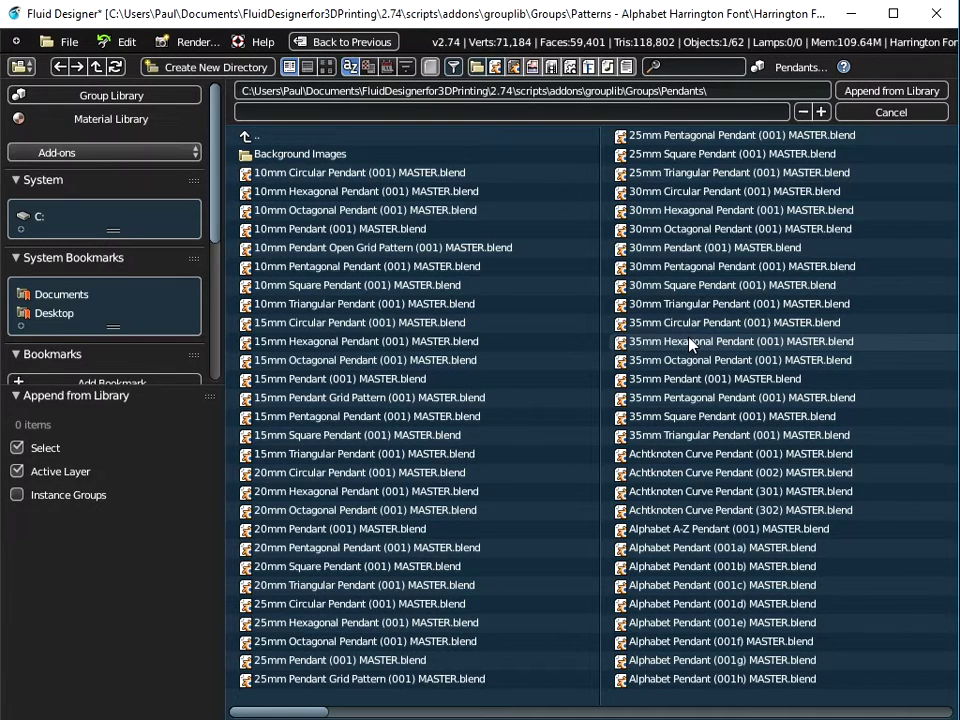
left_click(678, 405)
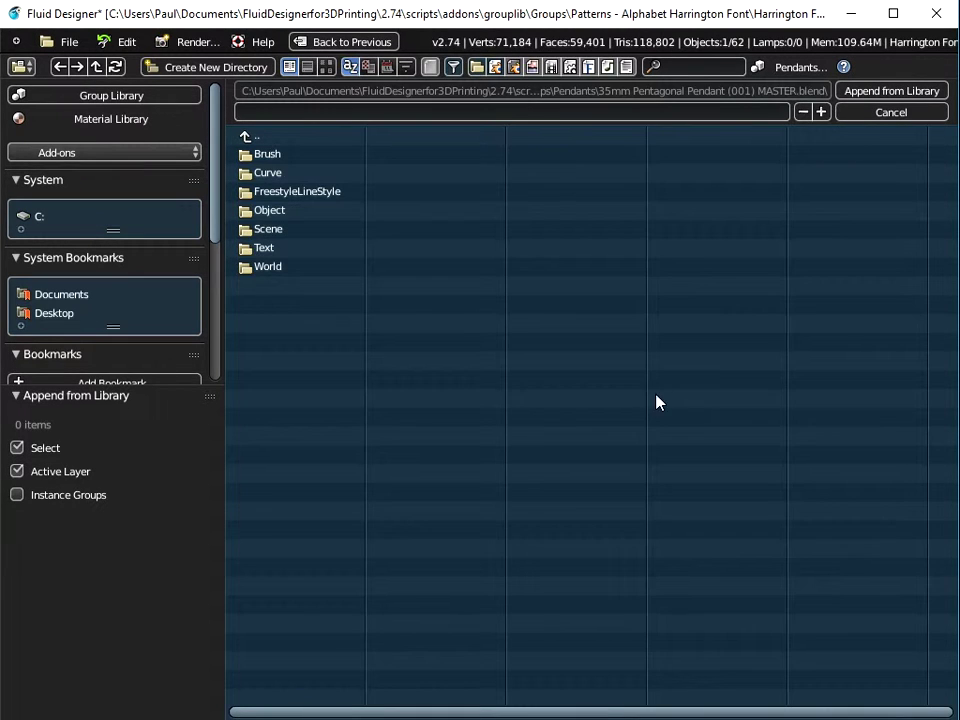
left_click(266, 212)
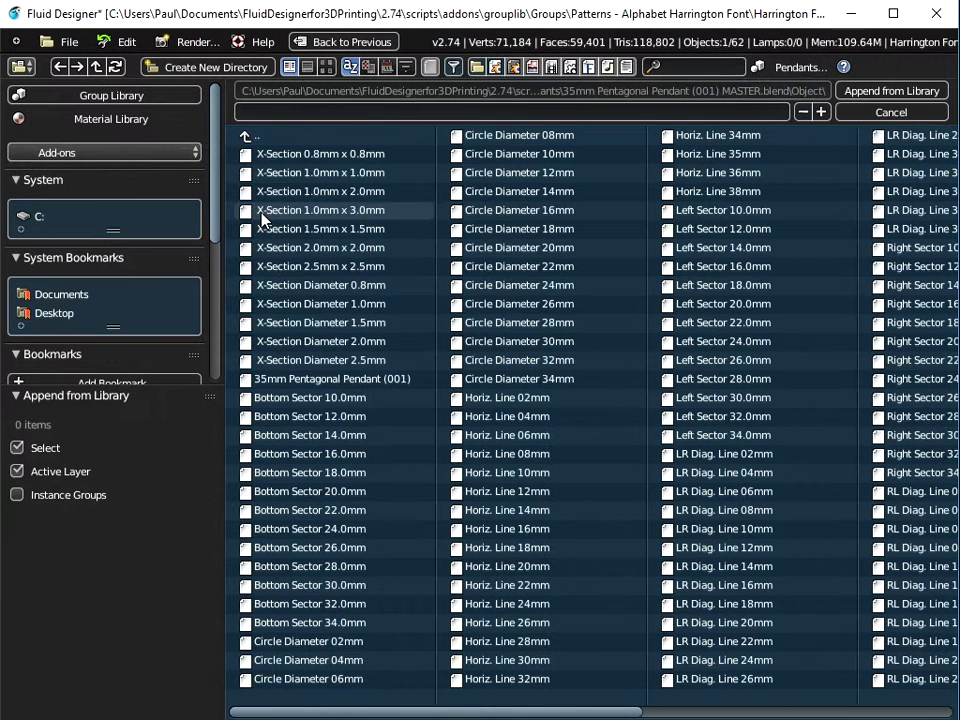
left_click(284, 385)
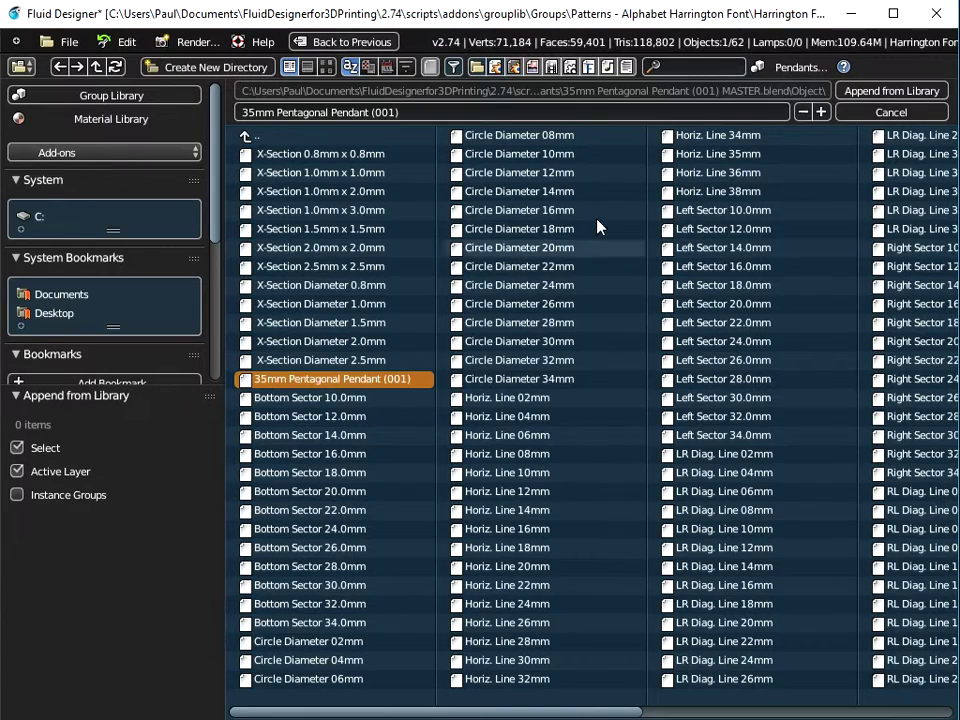
left_click(868, 92)
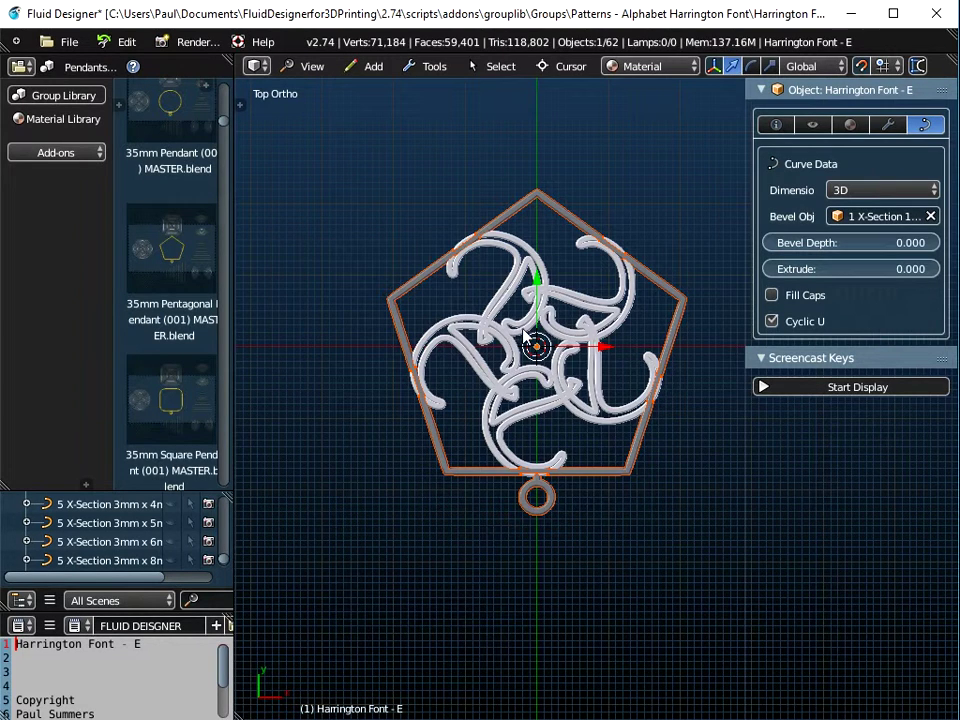
scroll(540, 374, "up", 2)
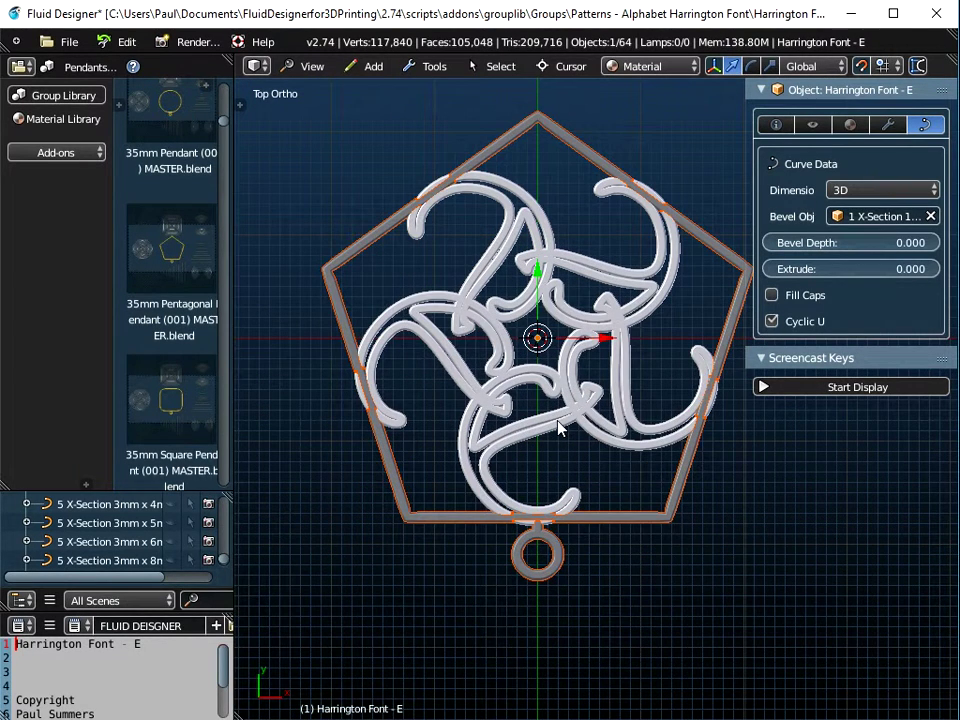
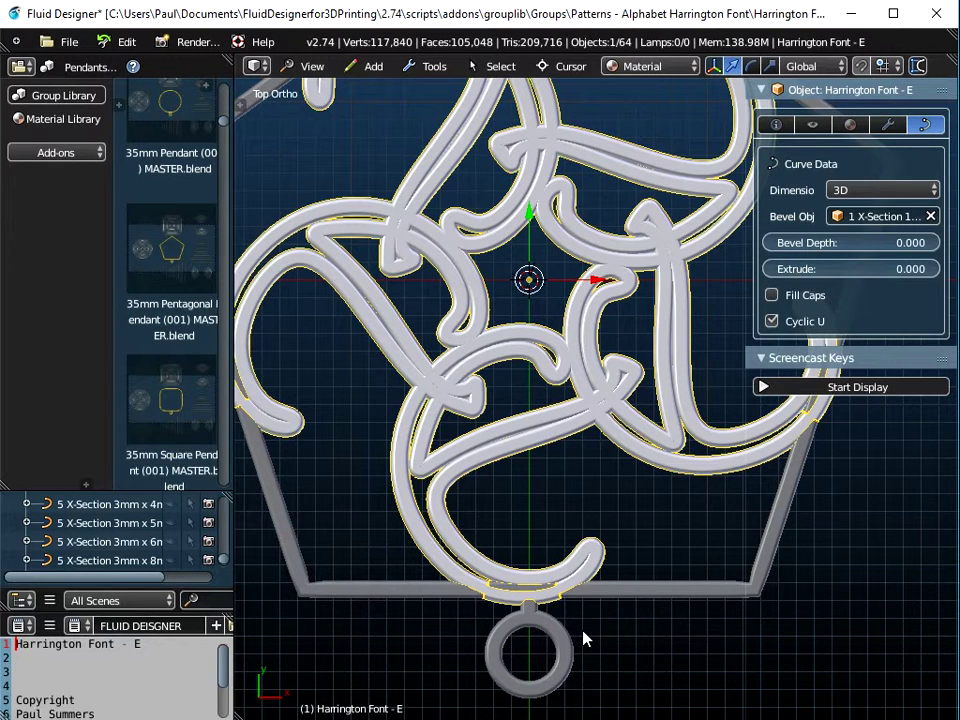
Step: Start the screencast key display with its panel collapsed, and scale the letter E uniformly to about 0.9475 to fit inside the pentagon
left_click(813, 390)
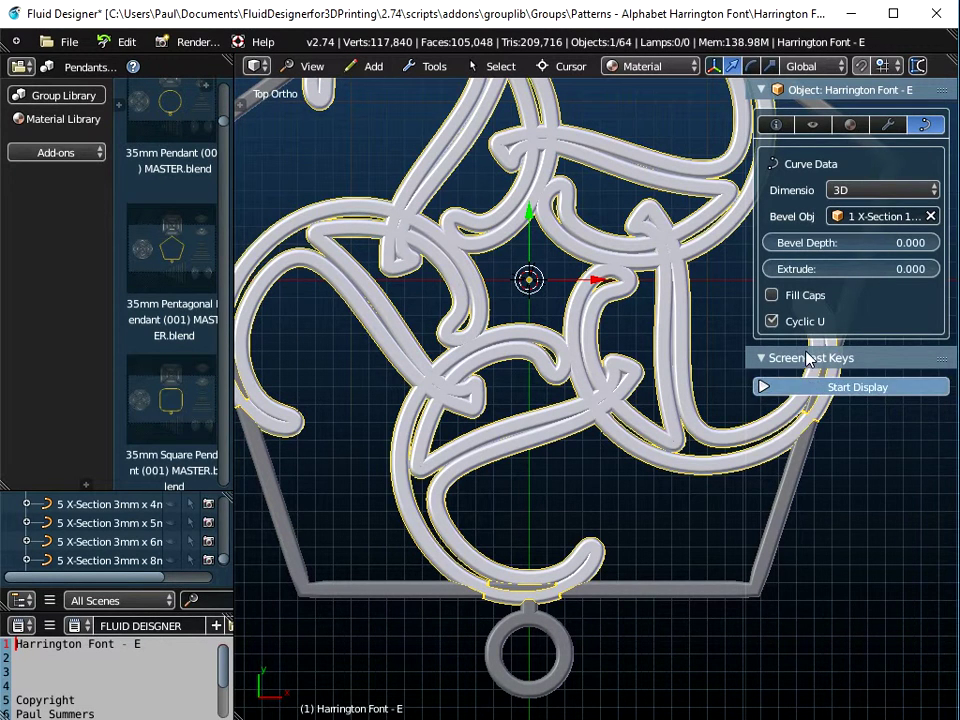
left_click(798, 357)
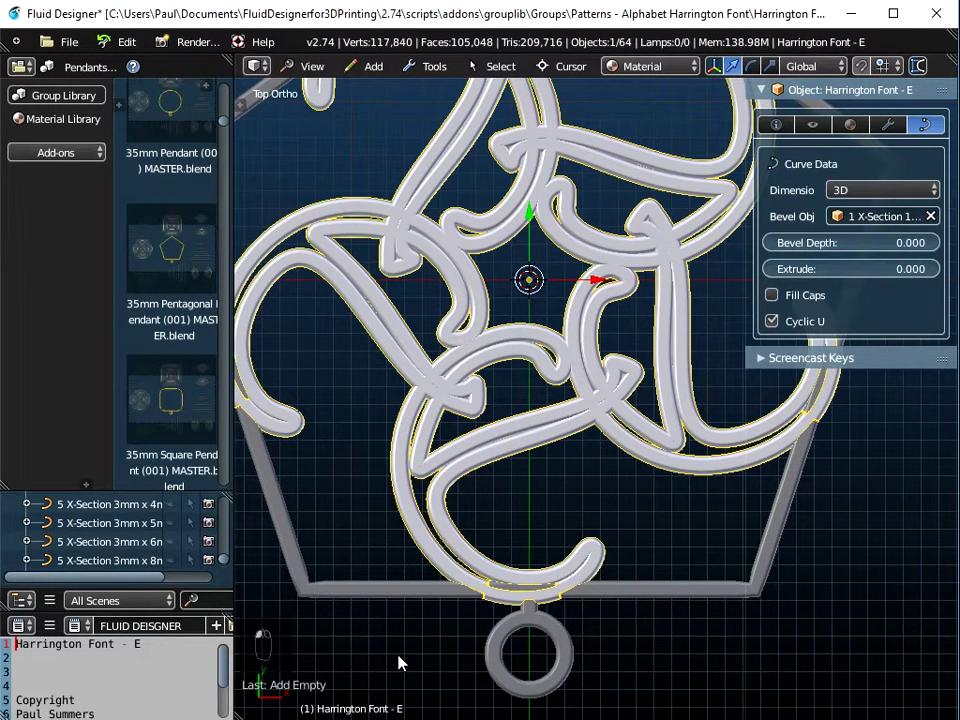
key("s")
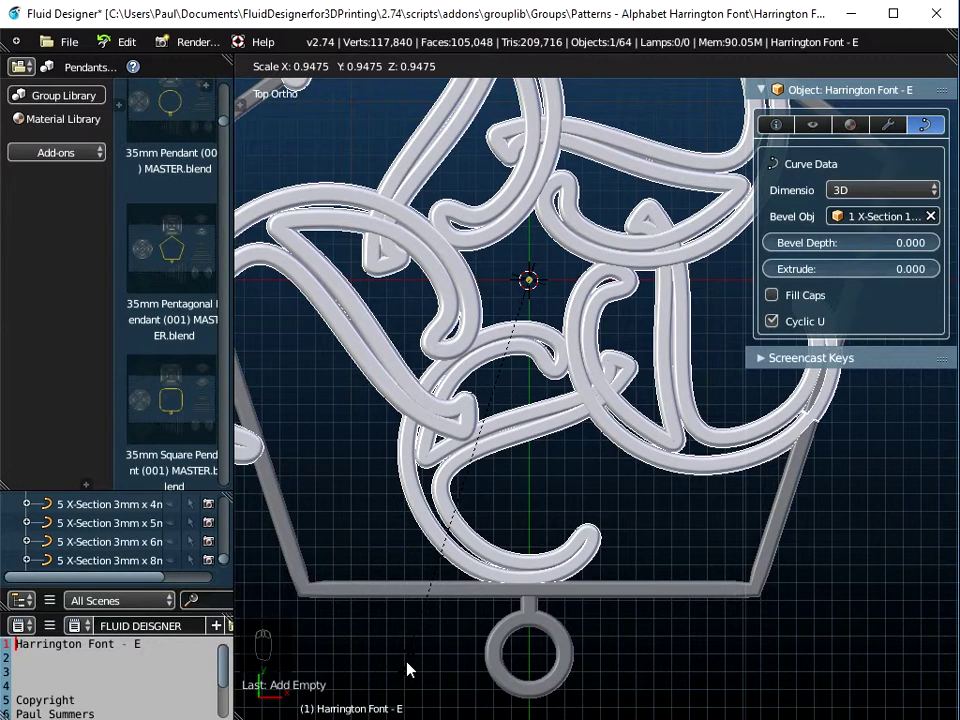
left_click(407, 670)
key("KP_Decimal")
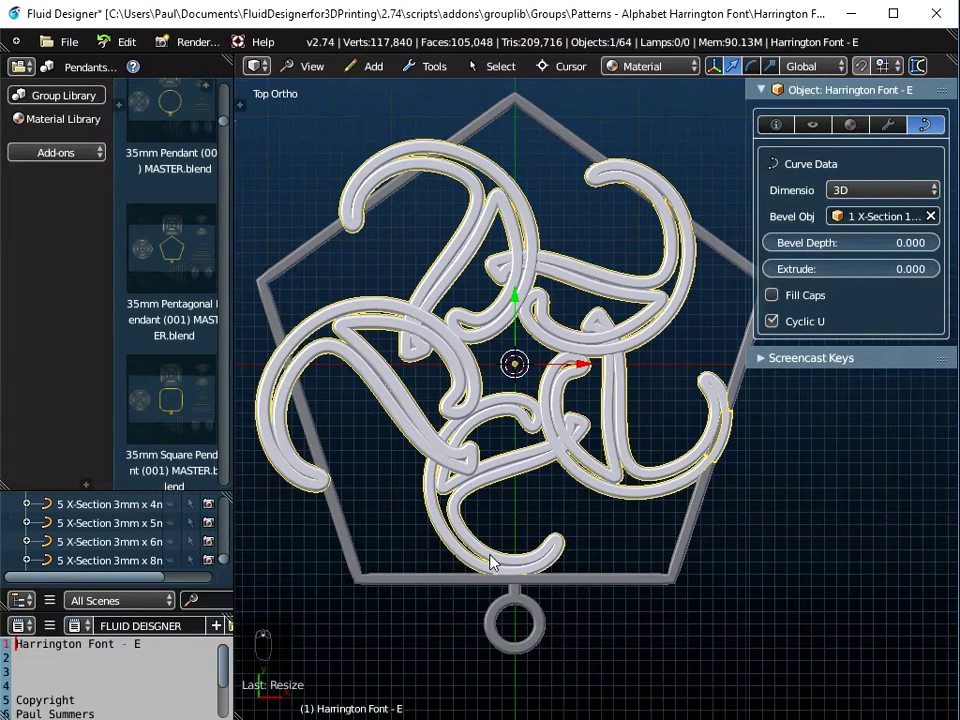
mouse_move(575, 533)
middle_mouse_down()
mouse_move(610, 381)
mouse_move(579, 508)
middle_mouse_up()
Step: Show the letter E's dimensions and apply its scale so the five copies form an even array, then hide the tool shelf
left_click(777, 127)
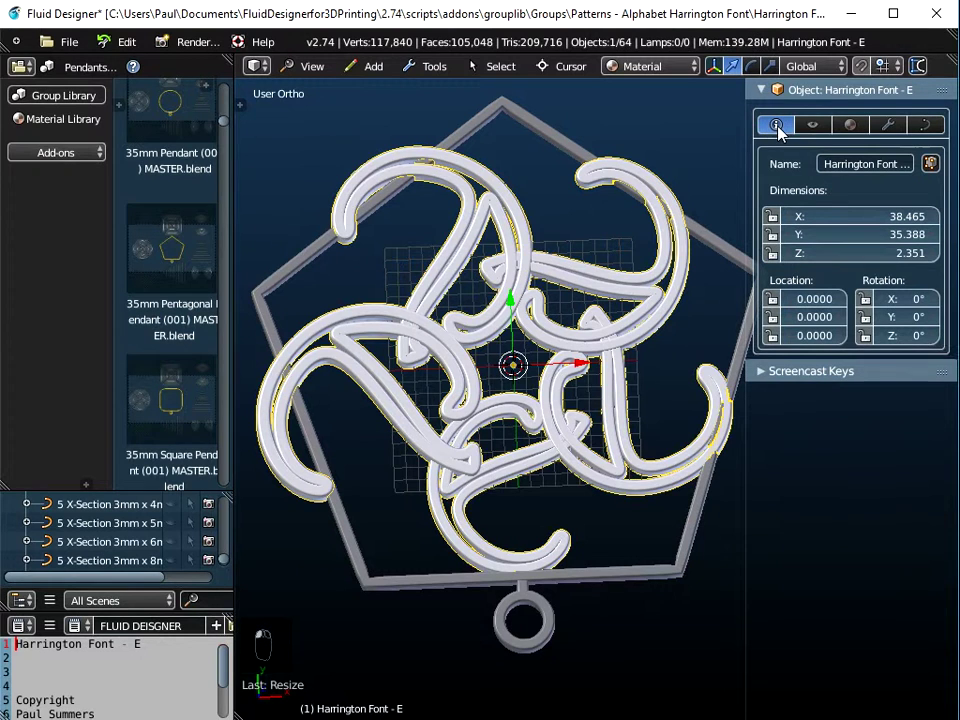
left_click(242, 105)
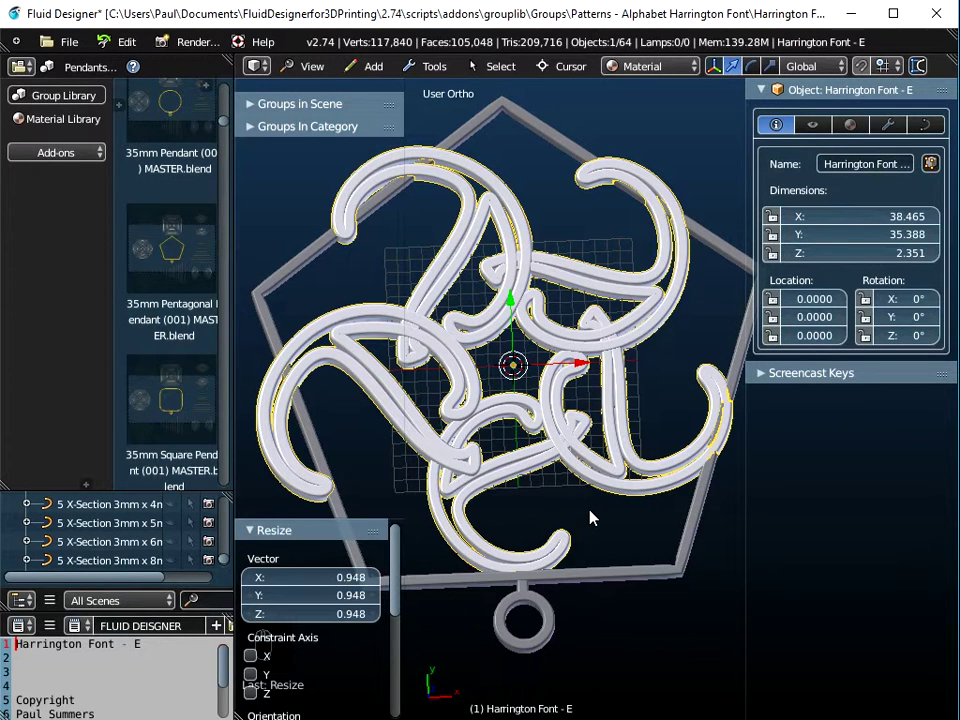
key("ctrl+a")
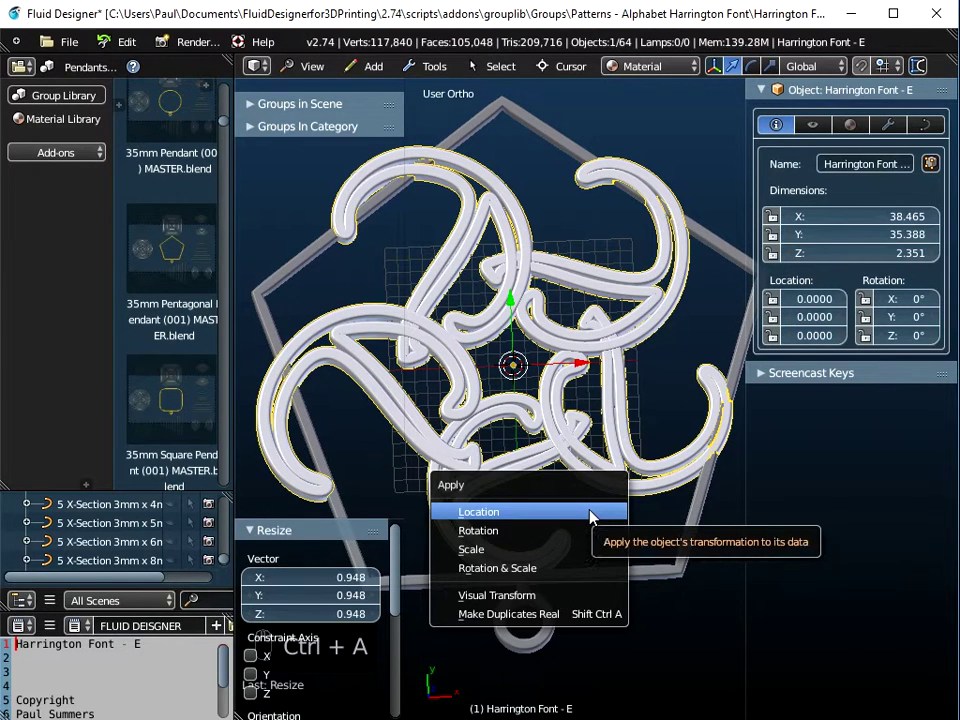
left_click(560, 558)
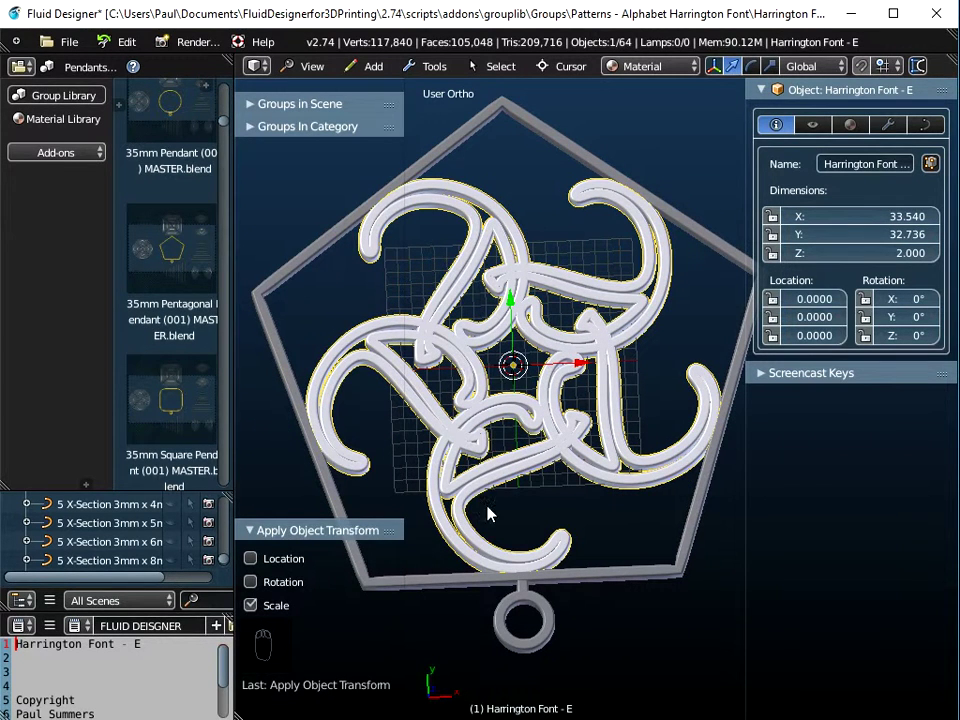
middle_click_drag(503, 508, 534, 499)
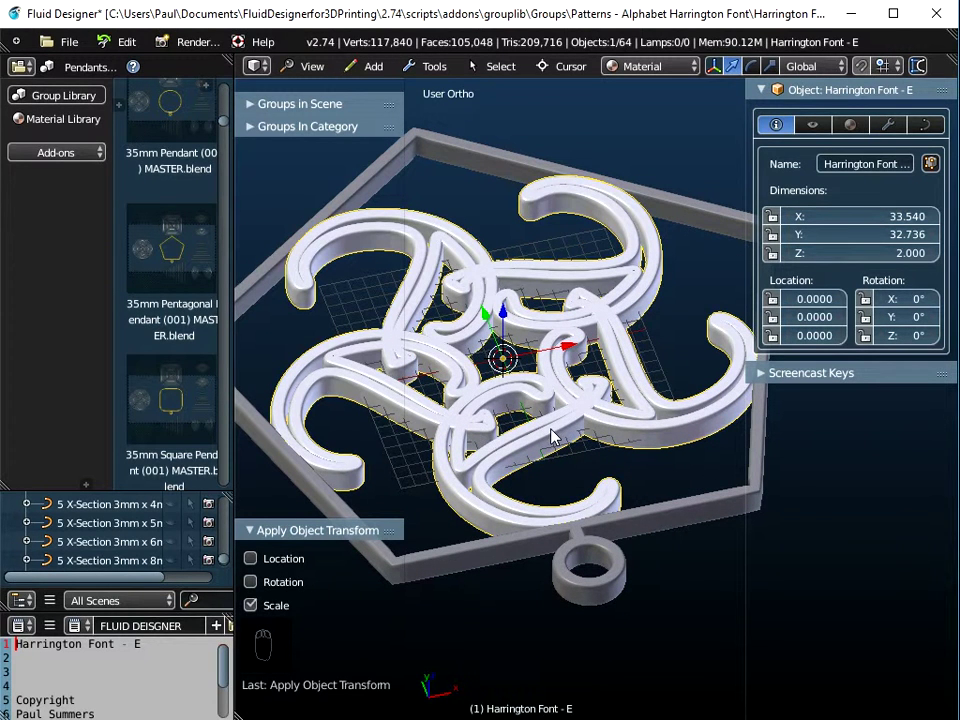
key("t")
middle_click_drag(568, 398, 527, 492)
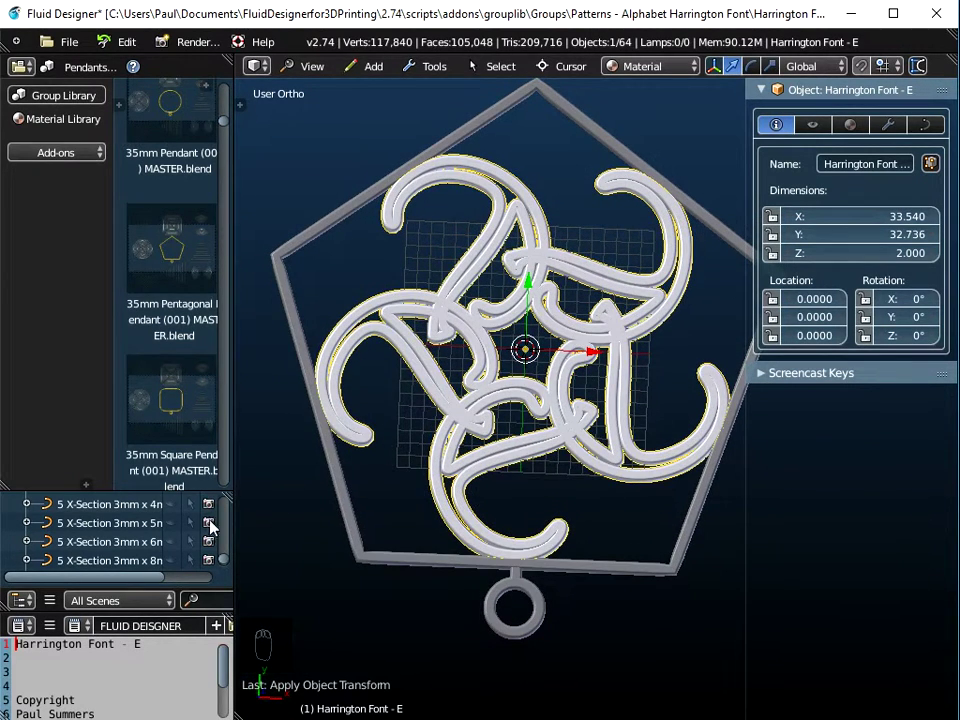
Step: Select the 35mm pentagonal pendant frame and set its curve's bevel object to 1 X-Section 1mm x 3mm
scroll(130, 555, "down", 2)
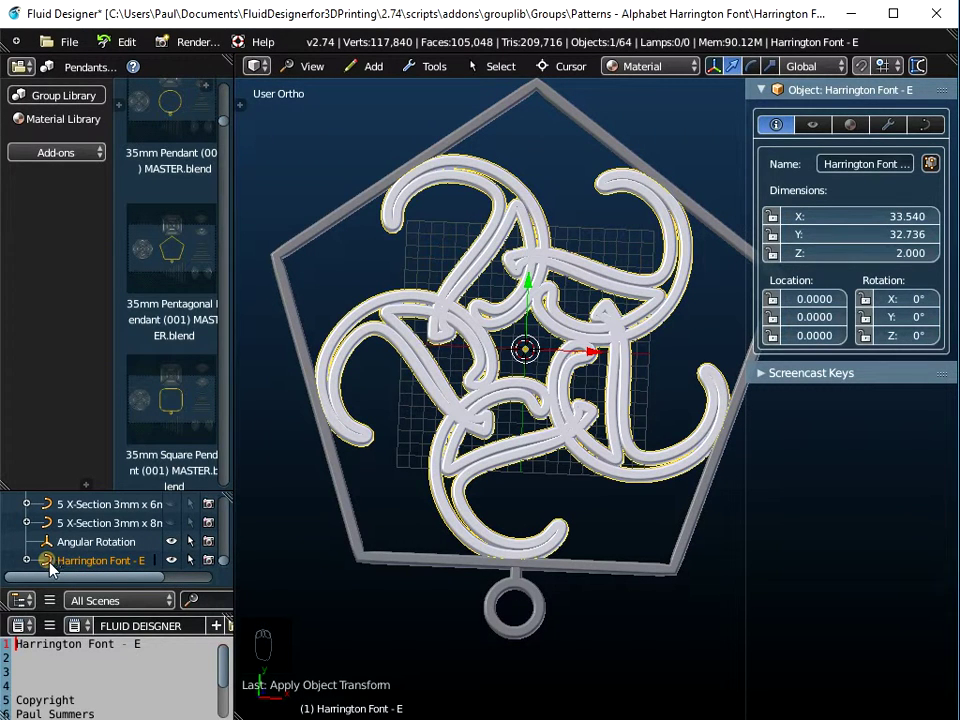
left_click(922, 127)
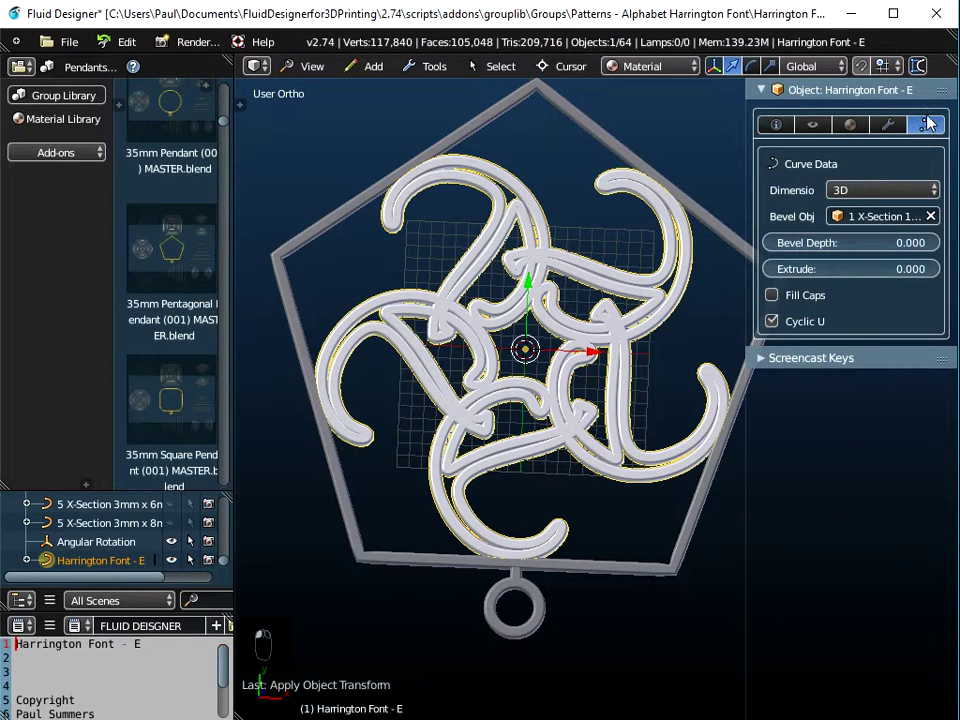
middle_click_drag(536, 489, 518, 474)
scroll(516, 470, "up", 3)
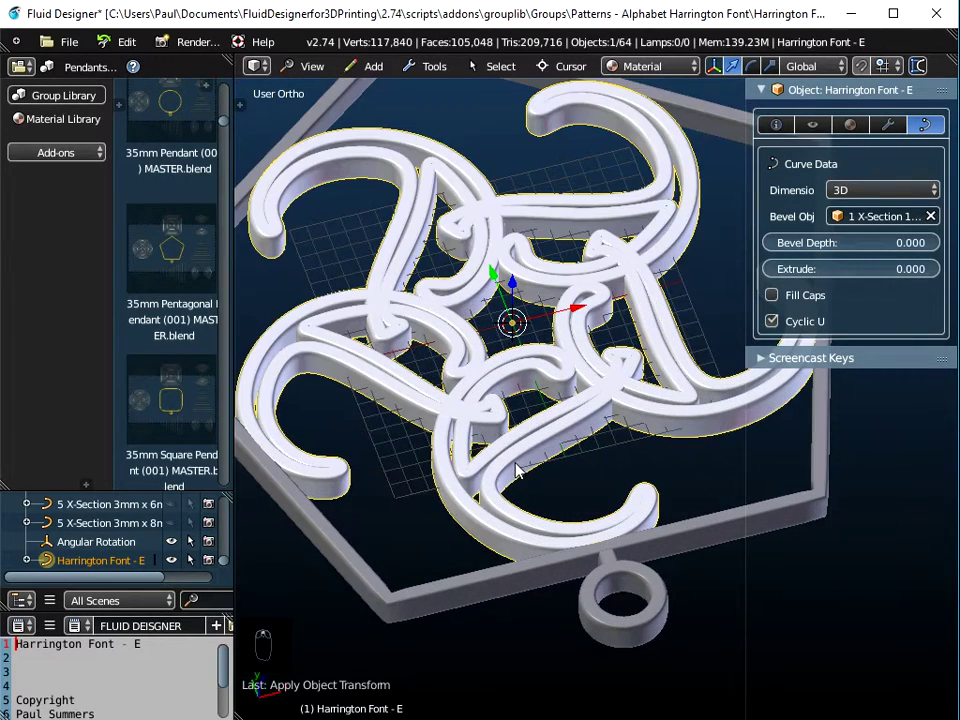
right_click(498, 584)
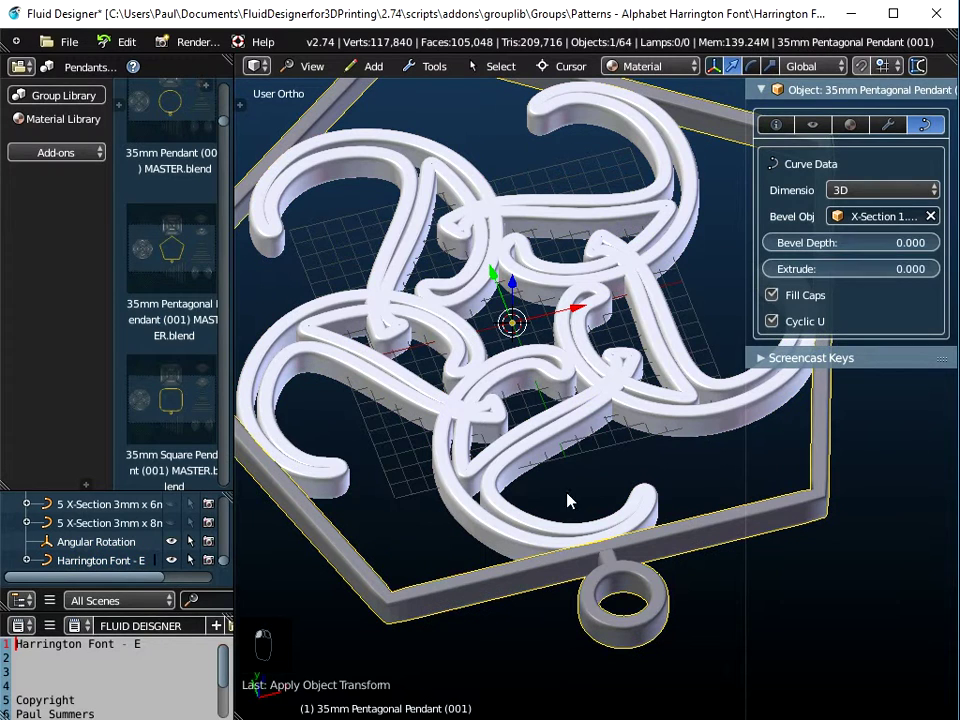
left_click_drag(754, 205, 664, 208)
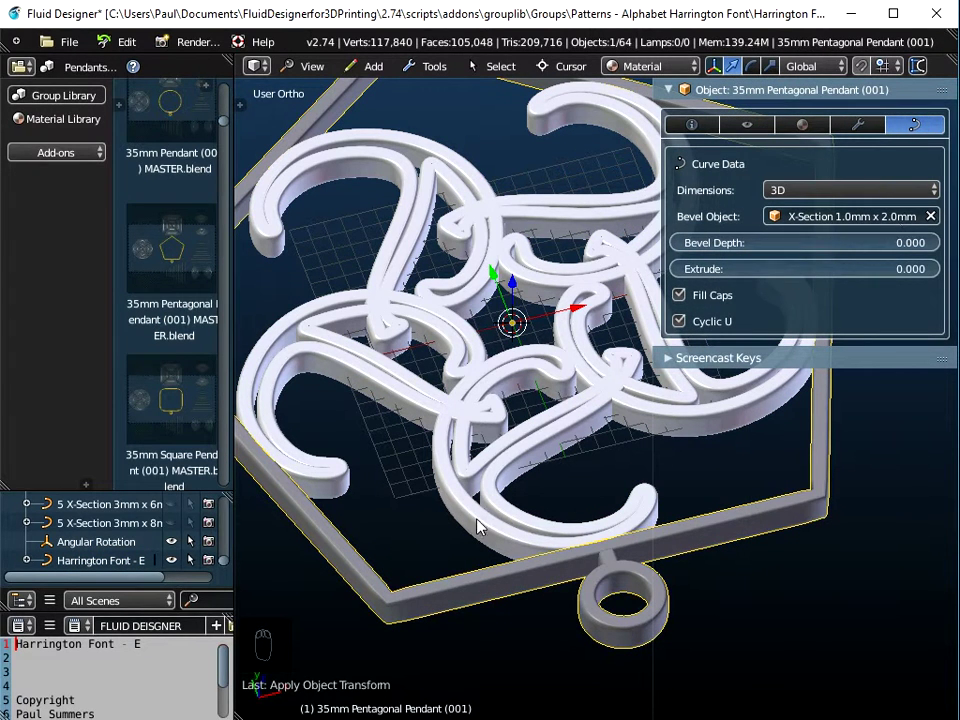
left_click(857, 218)
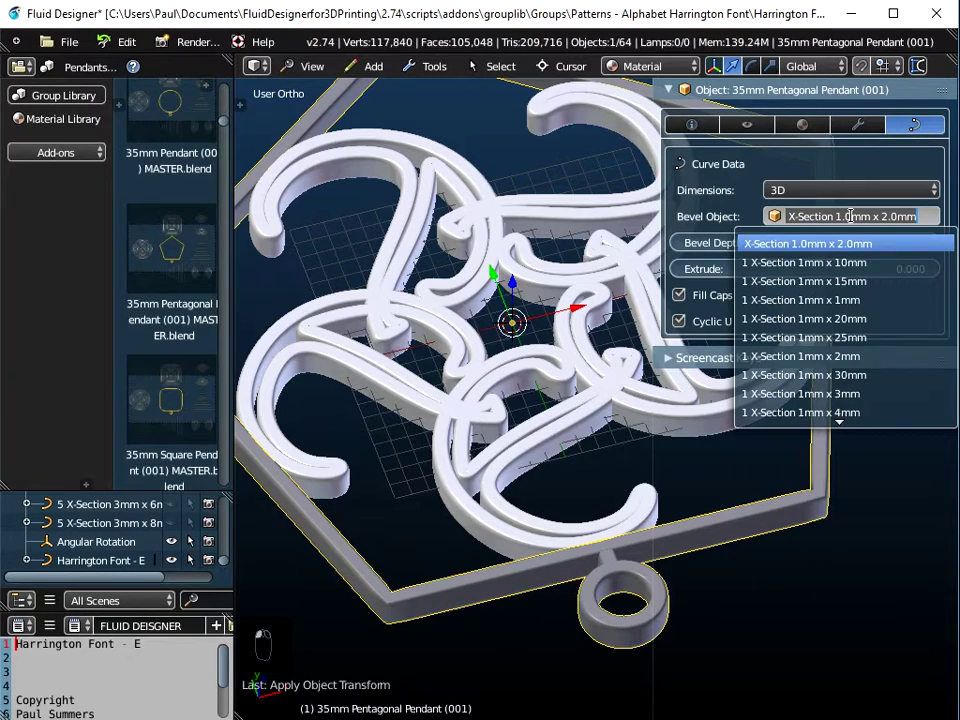
left_click(811, 394)
middle_click_drag(418, 500, 443, 519)
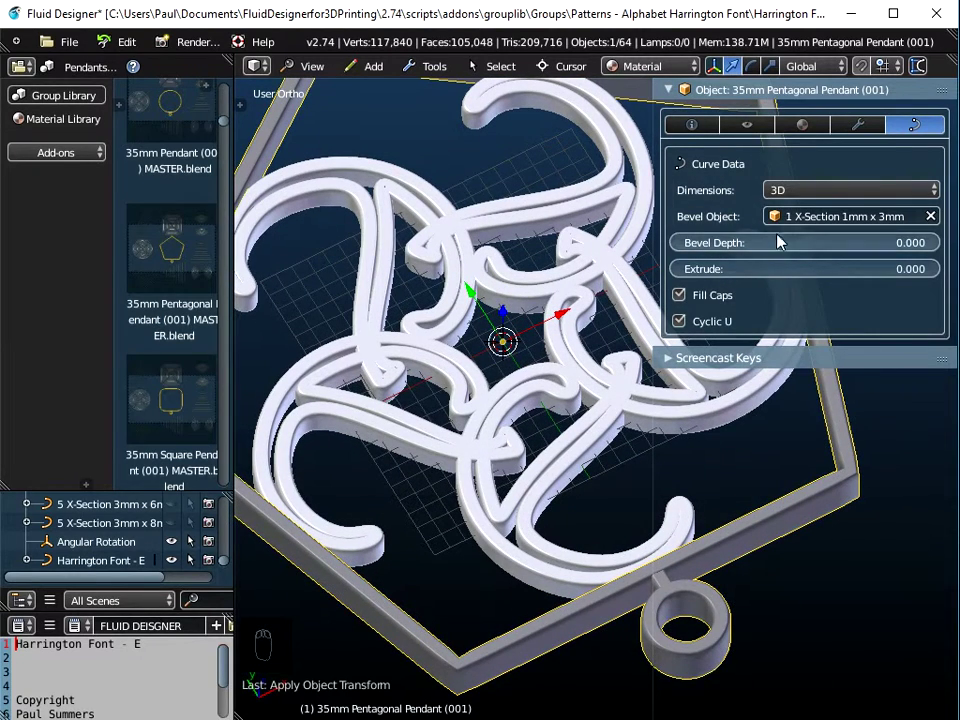
Step: Set the pentagonal pendant frame's bevel object to 1 X-Section 1mm x 2mm and narrow the properties panel
left_click(850, 216)
left_click(808, 354)
middle_click_drag(640, 400, 670, 425)
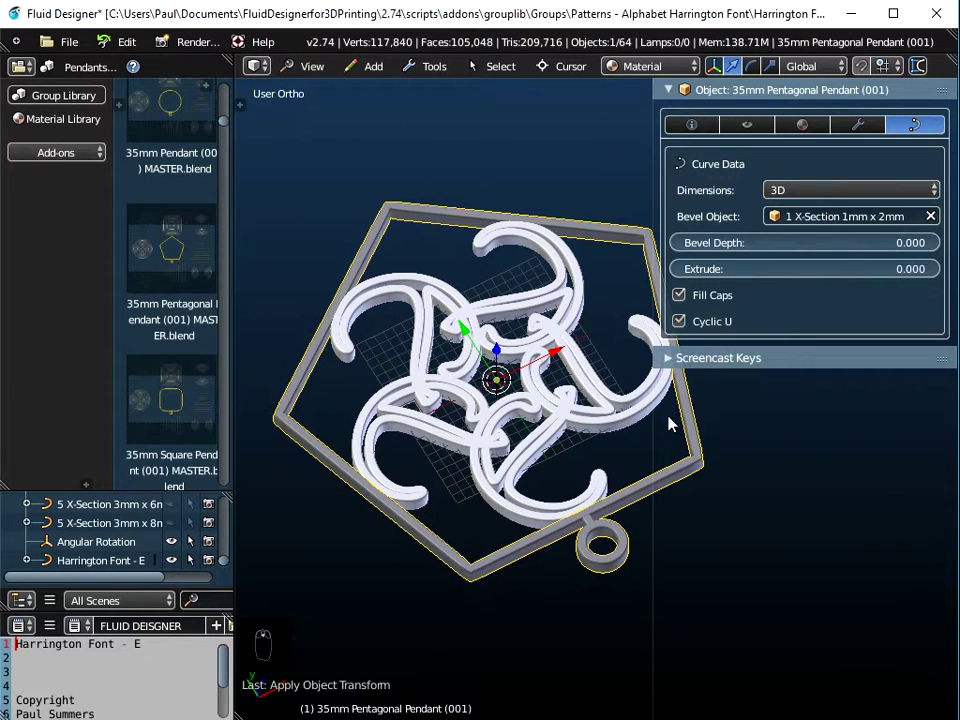
left_click_drag(650, 420, 746, 405)
middle_click_drag(647, 416, 550, 428)
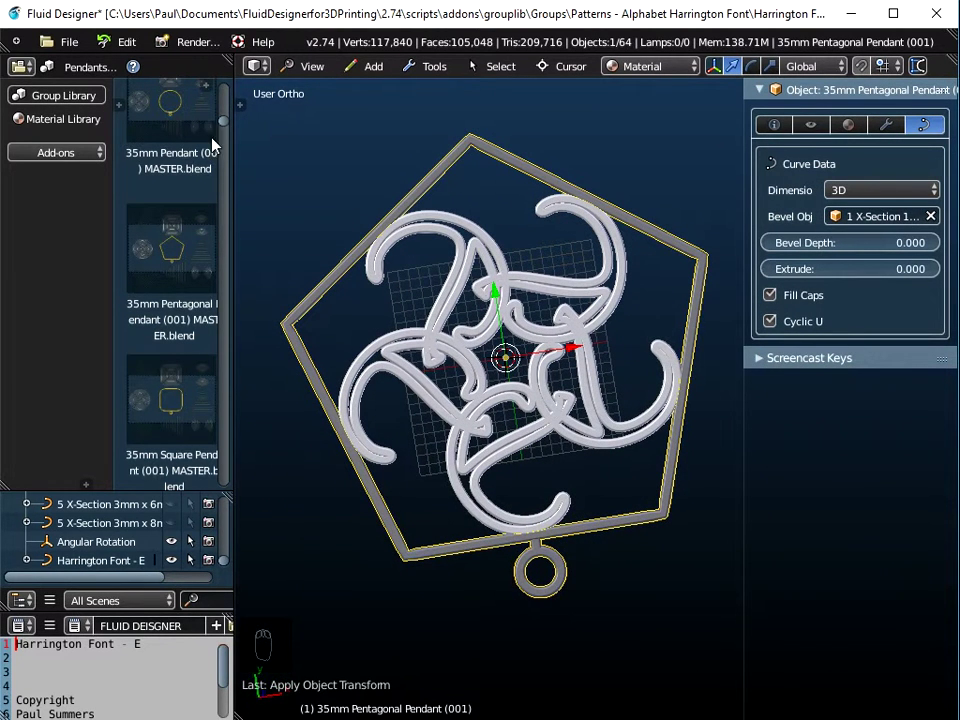
Step: Switch the group library to the Gem Settings - Bezel category and browse its thumbnails for the 10.0mm round bezel
left_click(62, 68)
left_click(91, 68)
left_click(123, 286)
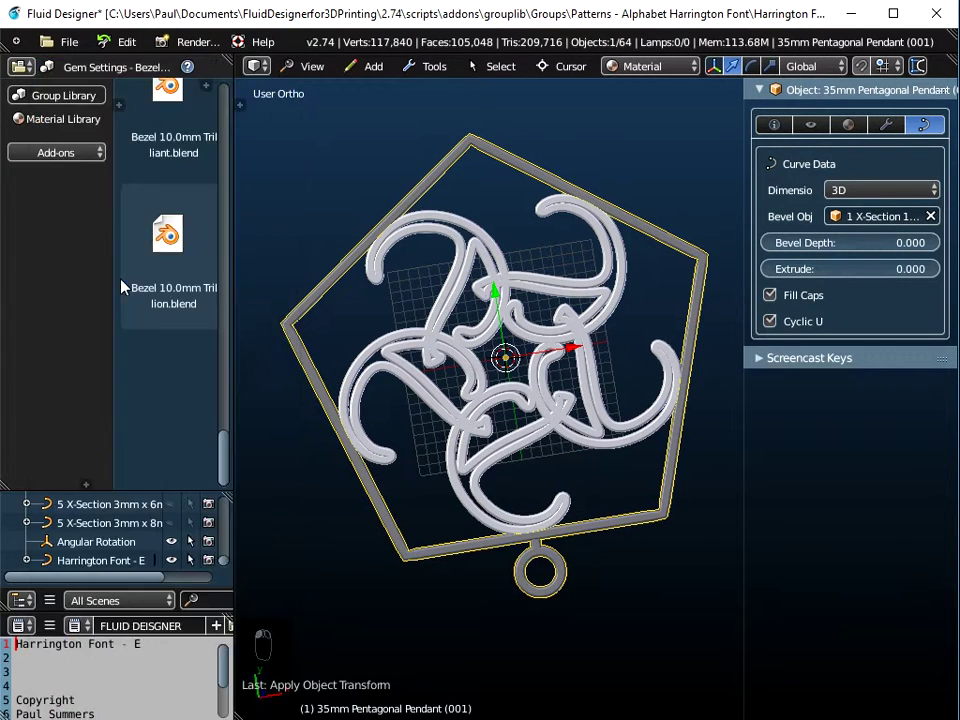
left_click_drag(222, 462, 234, 364)
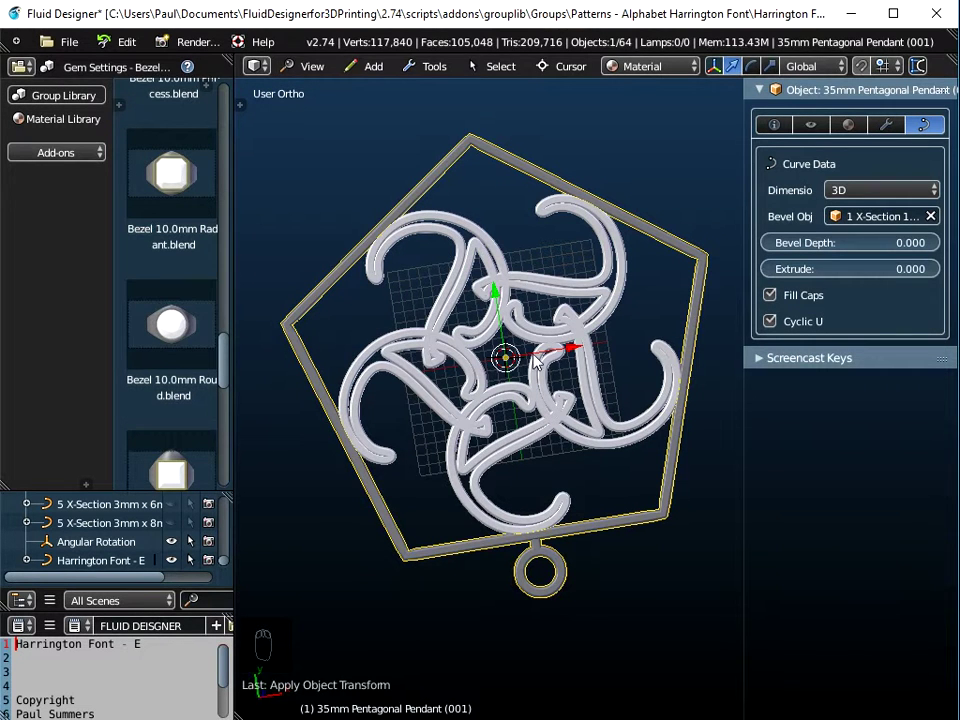
Step: Start appending from a library and open the Object list of Bezel 10.0mm Round.blend in the Gem Settings - Bezel group folder
left_click(68, 48)
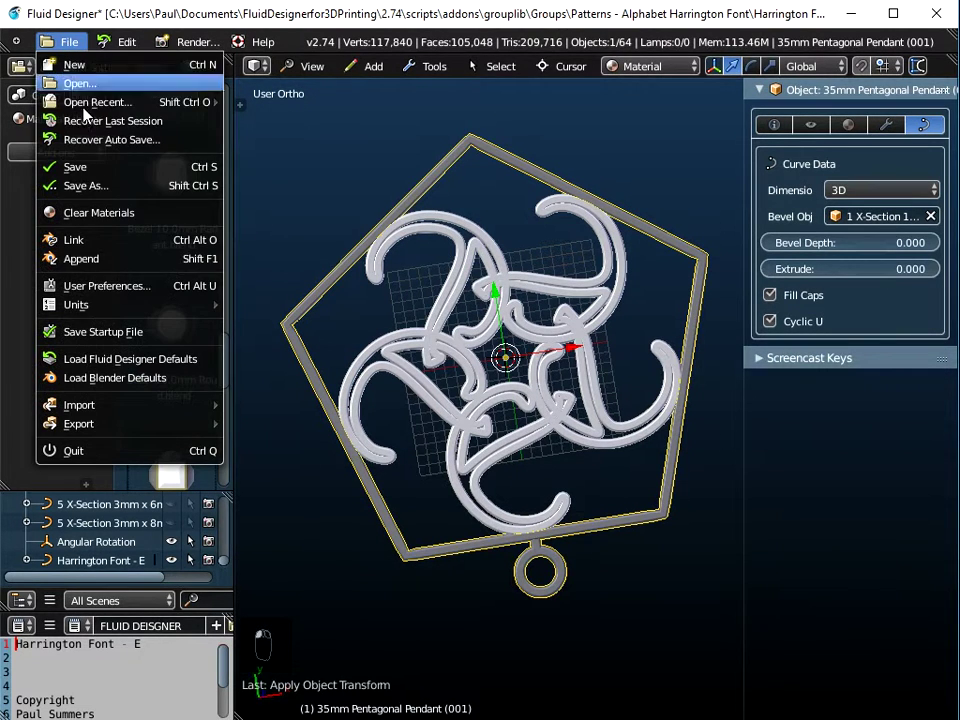
left_click(60, 196)
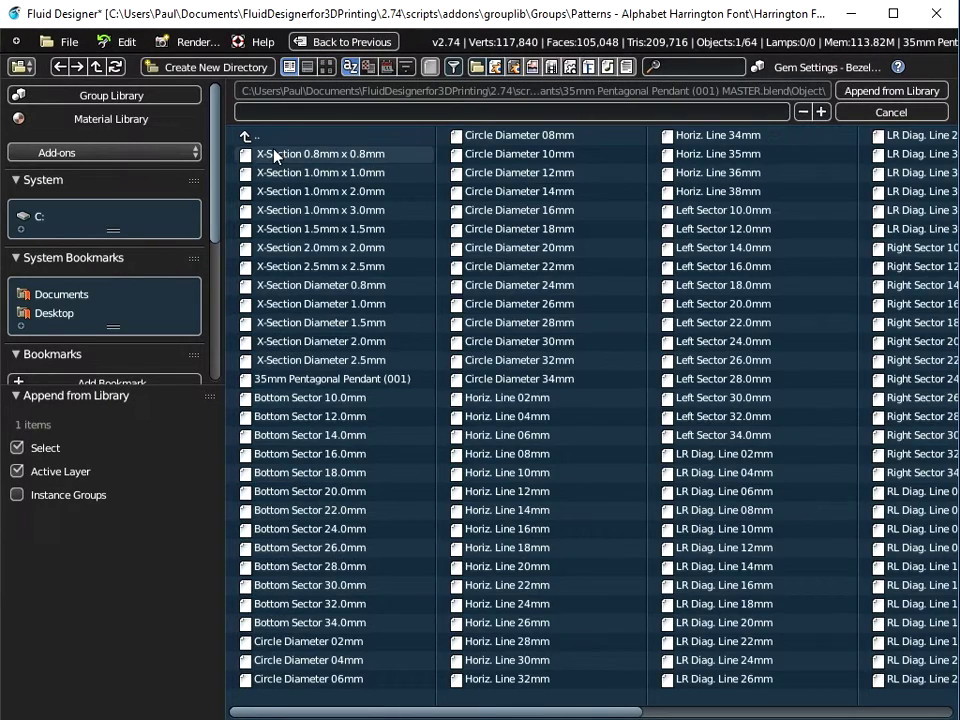
left_click(247, 138)
left_click(247, 138)
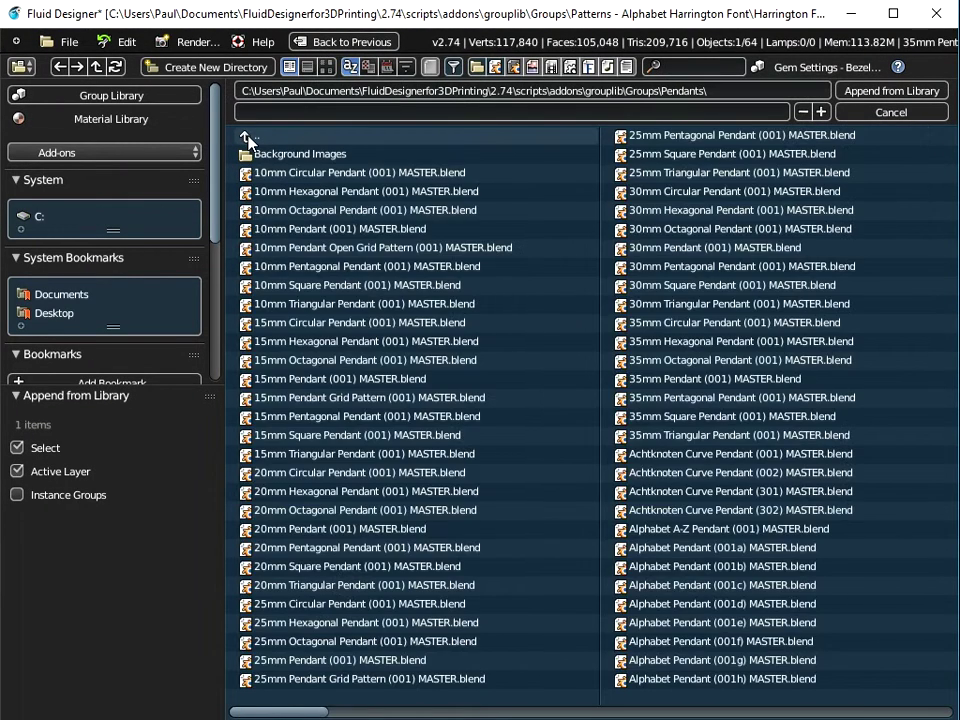
left_click(247, 138)
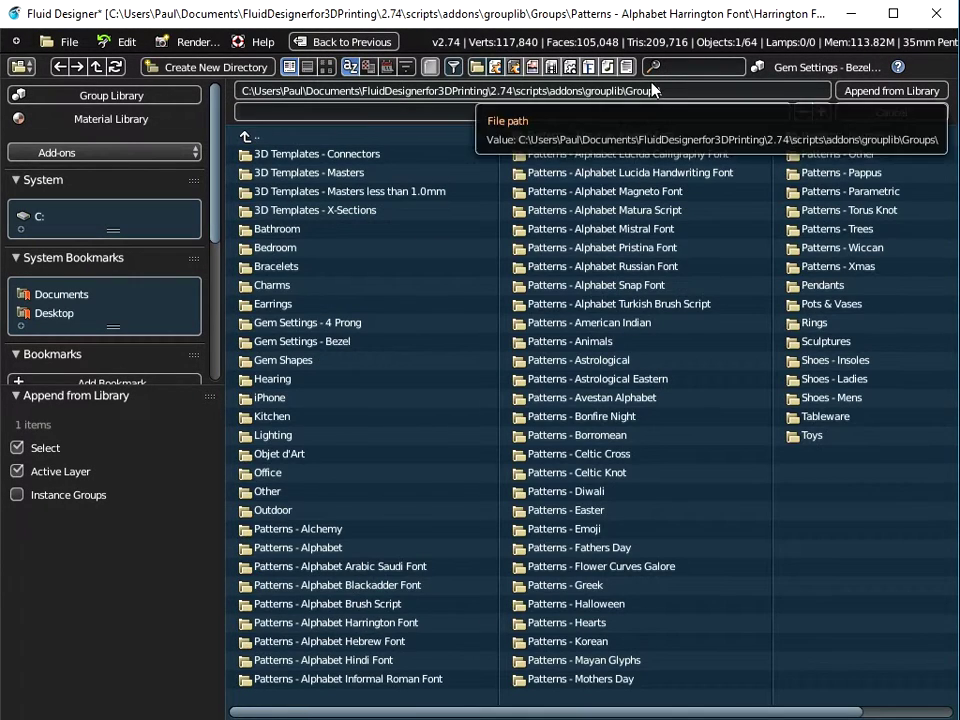
left_click(302, 342)
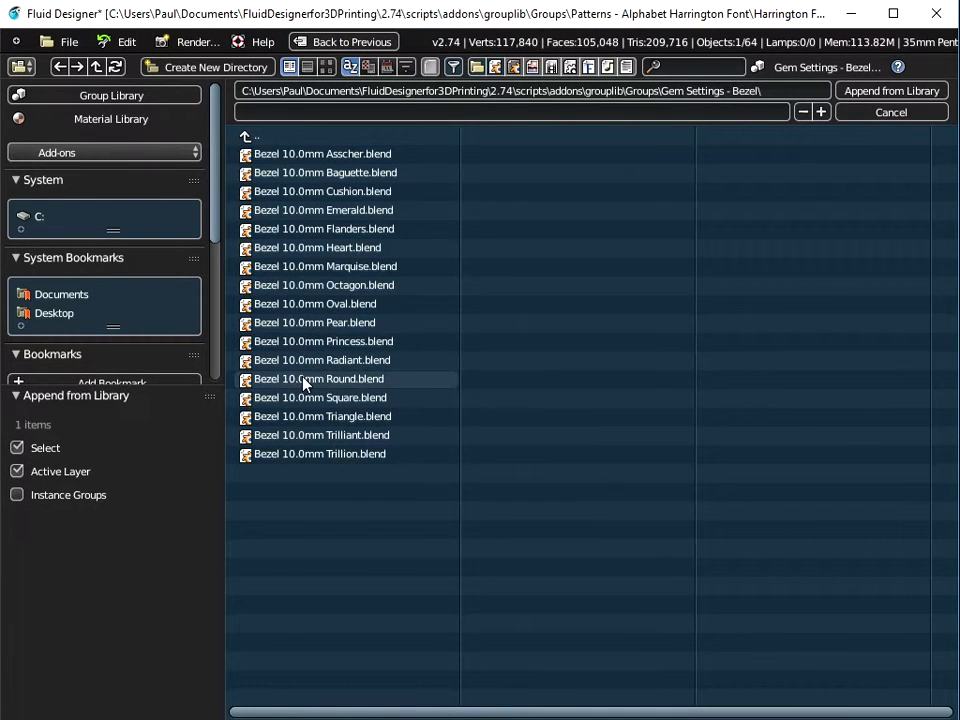
left_click(303, 381)
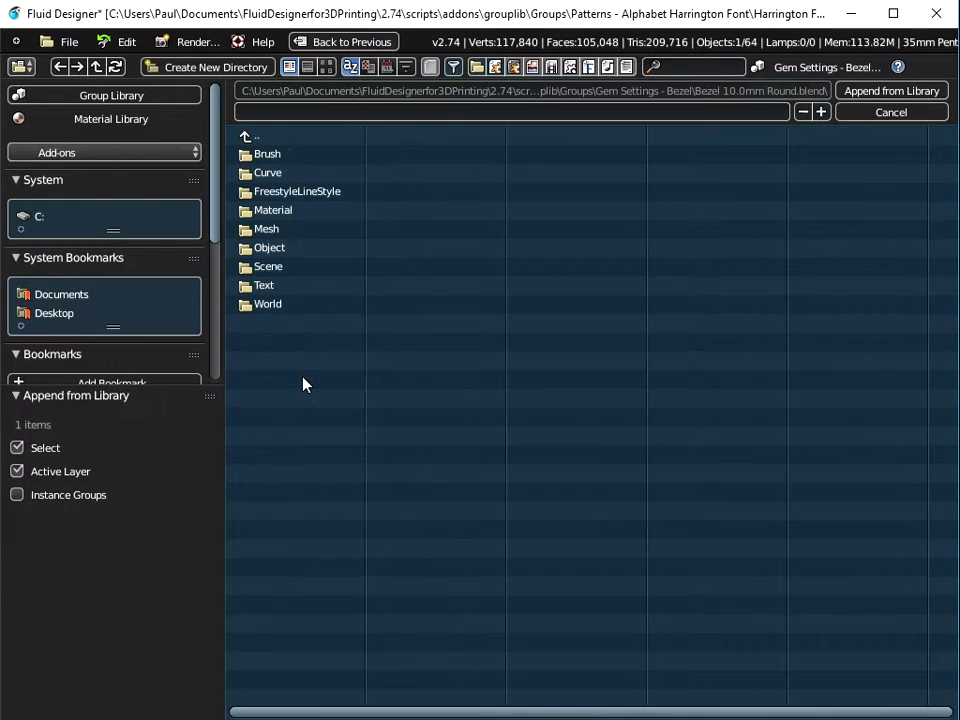
left_click(269, 249)
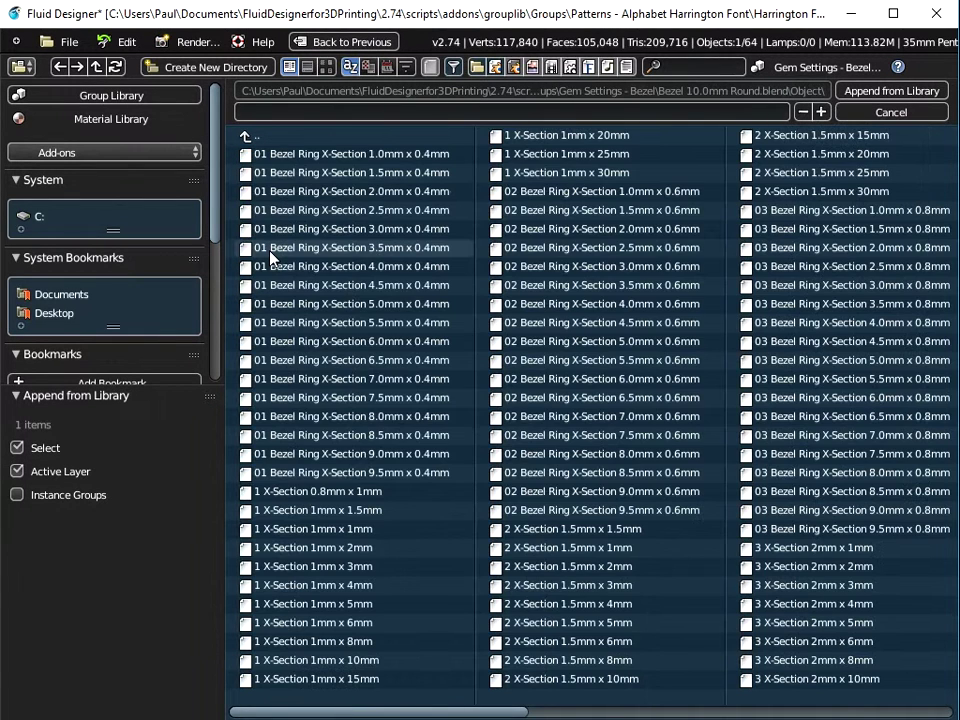
Step: Append both the Bezel Ring Round and Round objects to the pendant scene
left_click_drag(515, 713, 765, 713)
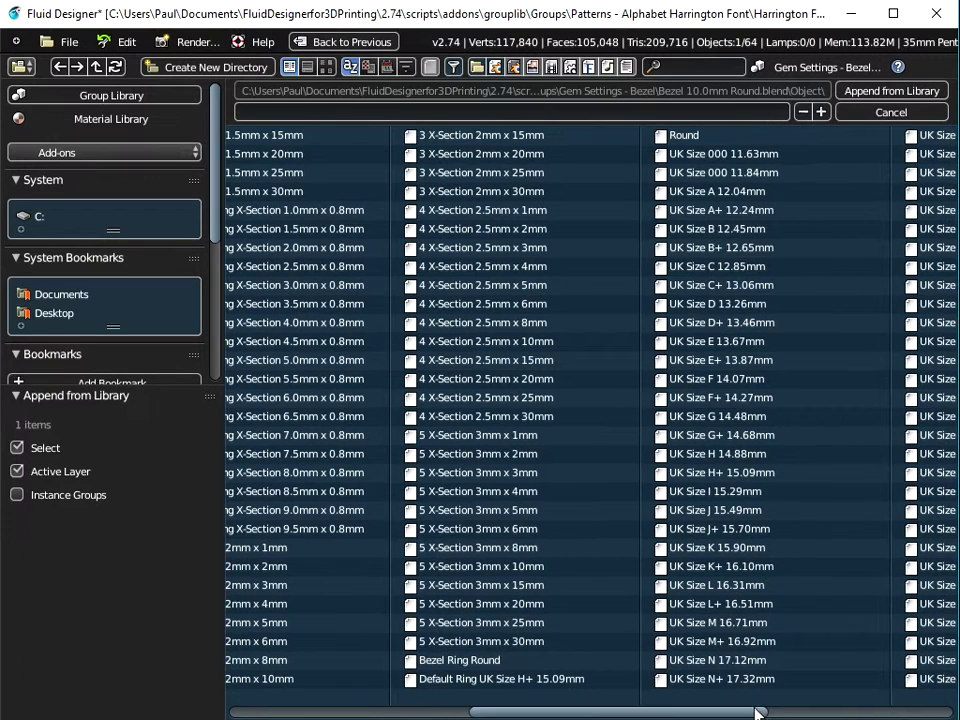
left_click(456, 661)
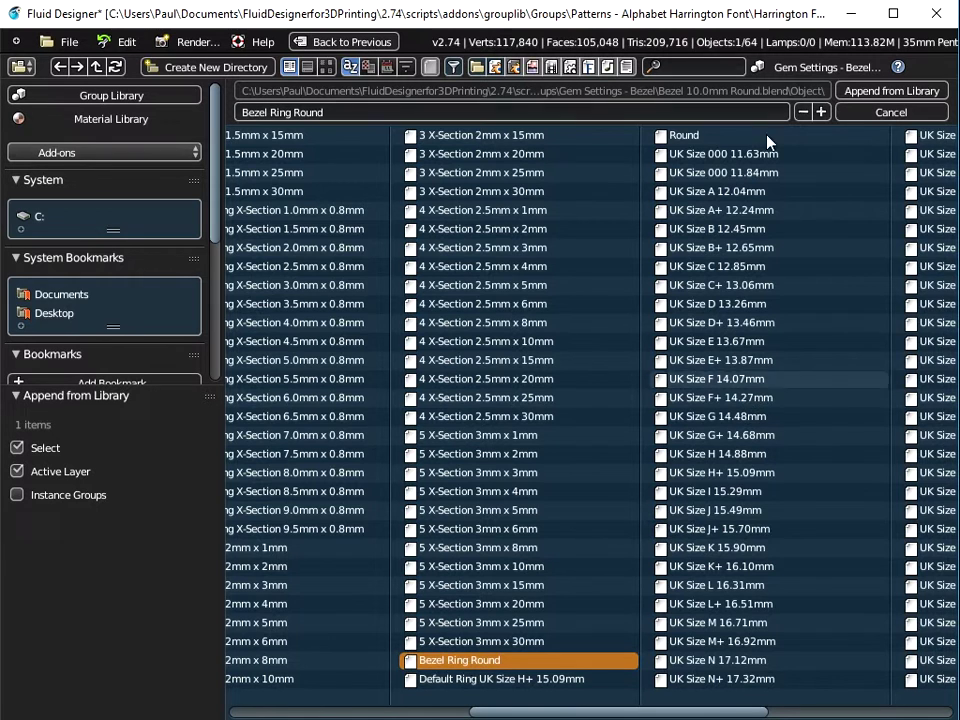
left_click(683, 140, "shift")
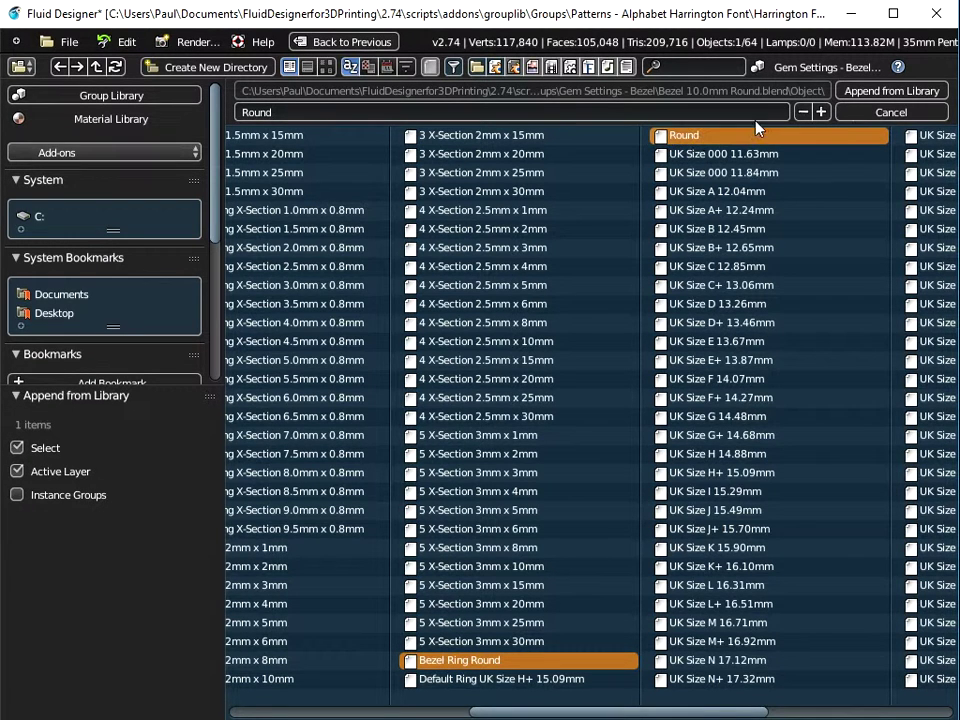
left_click(898, 92)
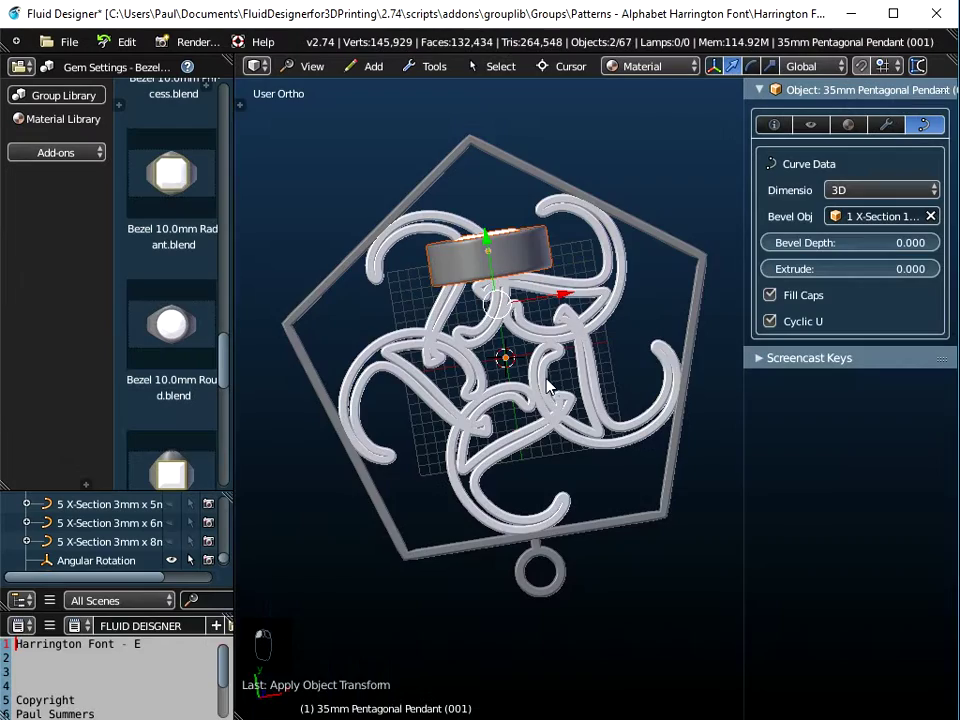
Step: Select the round bezel ring and rotate it 90 degrees about the global X axis
middle_click_drag(560, 330, 570, 504)
scroll(561, 403, "up", 4)
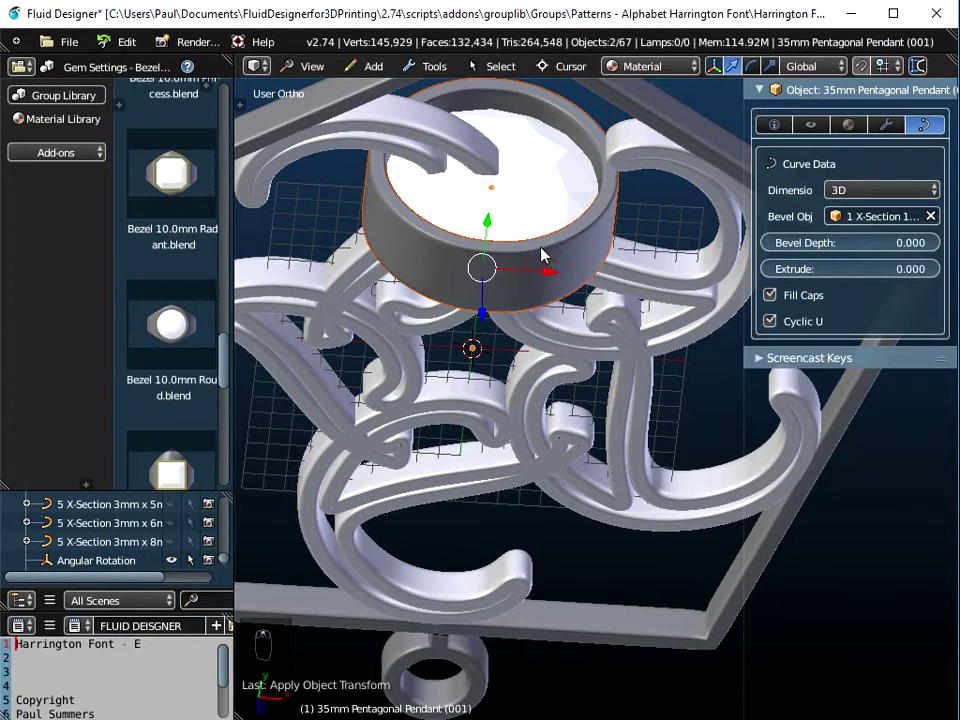
right_click(534, 223)
scroll(568, 418, "down", 3)
middle_click_drag(436, 326, 613, 318)
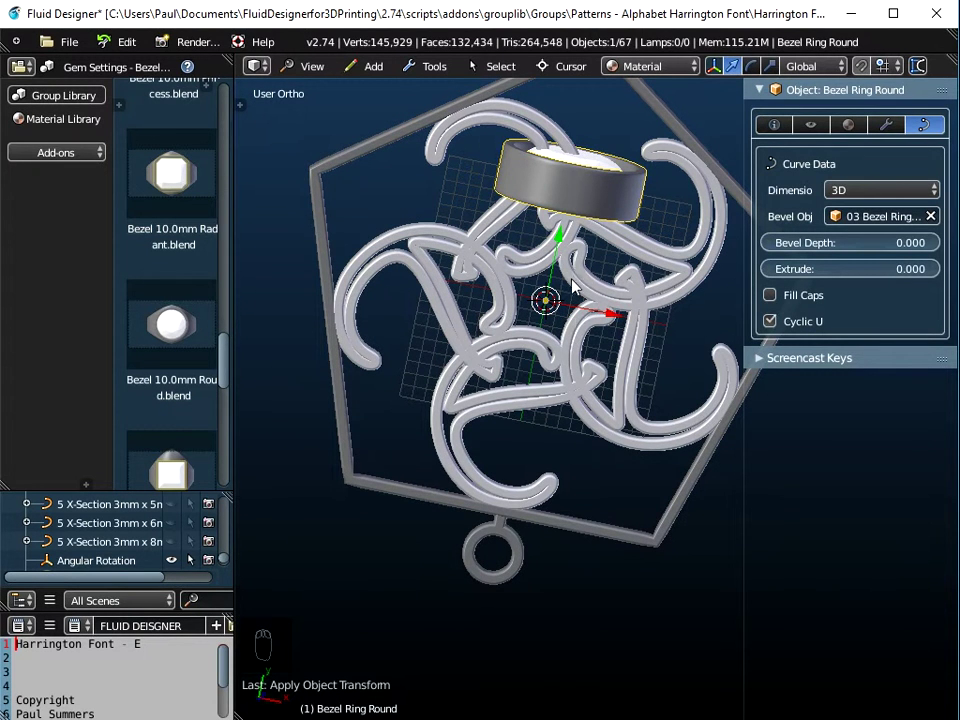
middle_click_drag(574, 285, 583, 293)
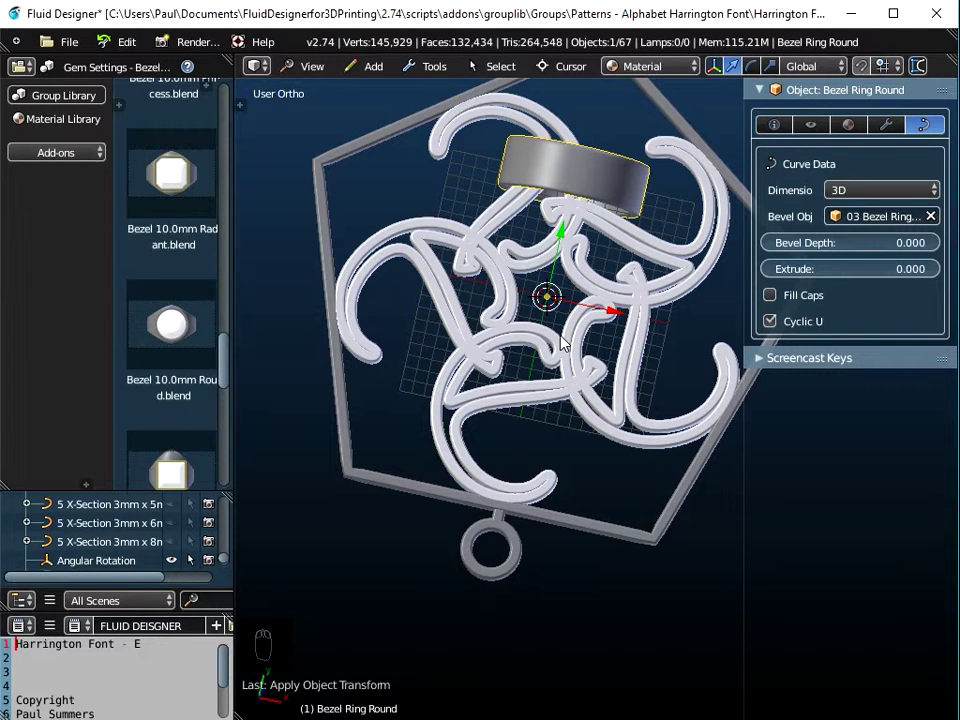
key("r")
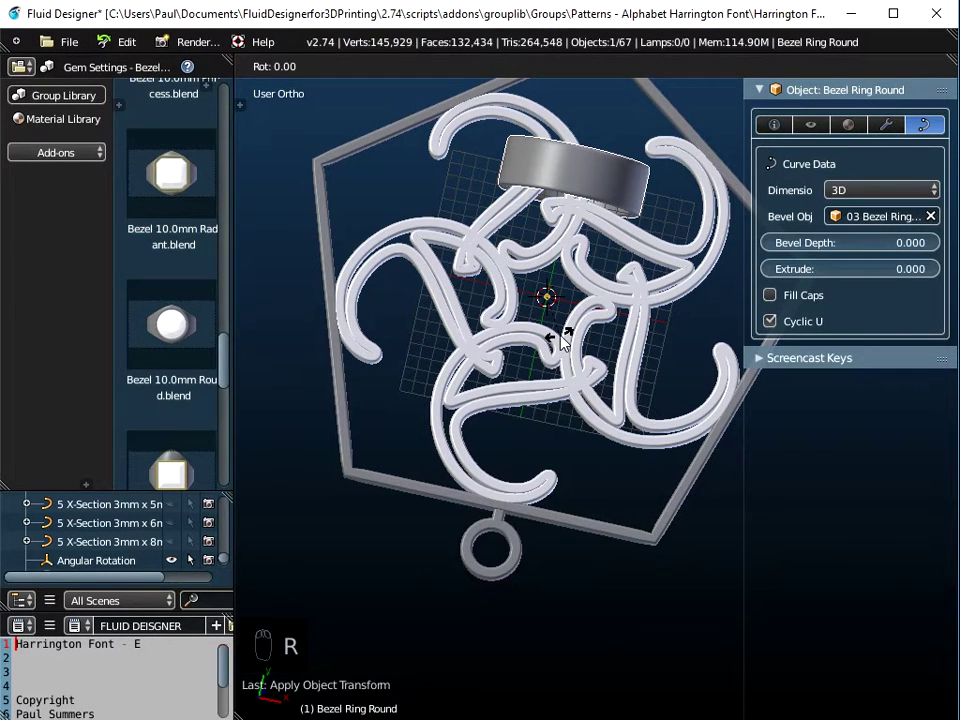
key("x")
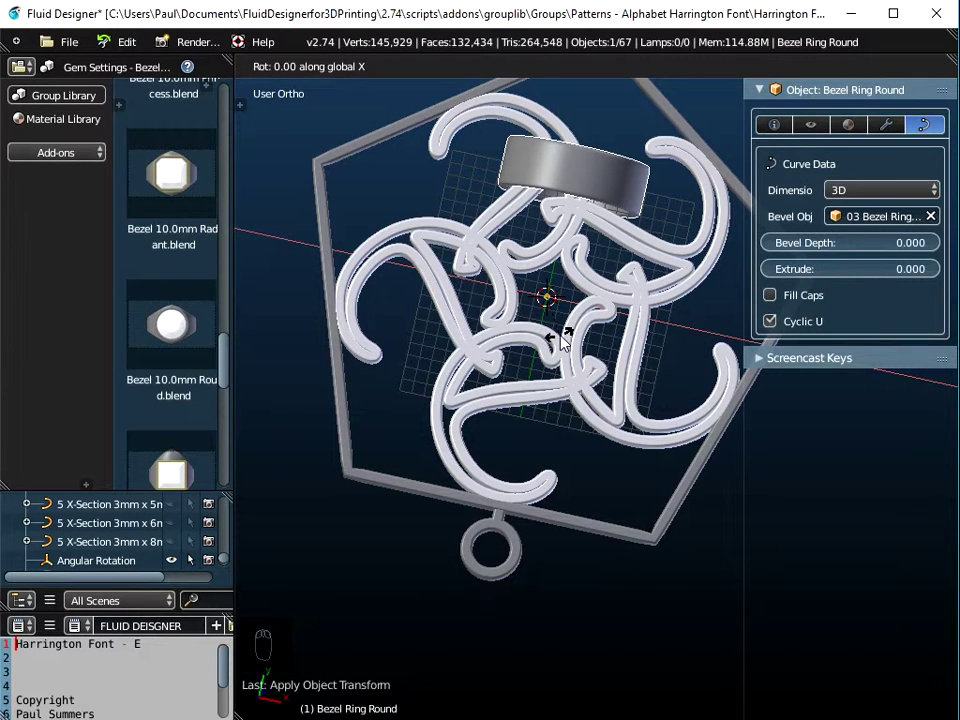
type("90")
key("Return")
middle_click_drag(551, 364, 615, 229)
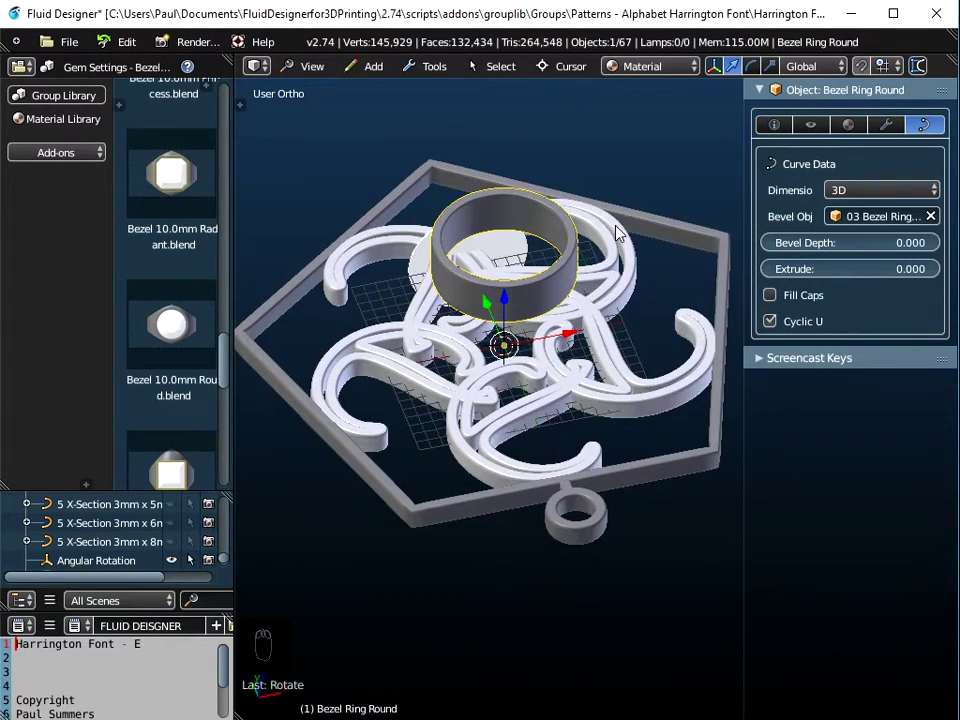
scroll(104, 535, "down", 2)
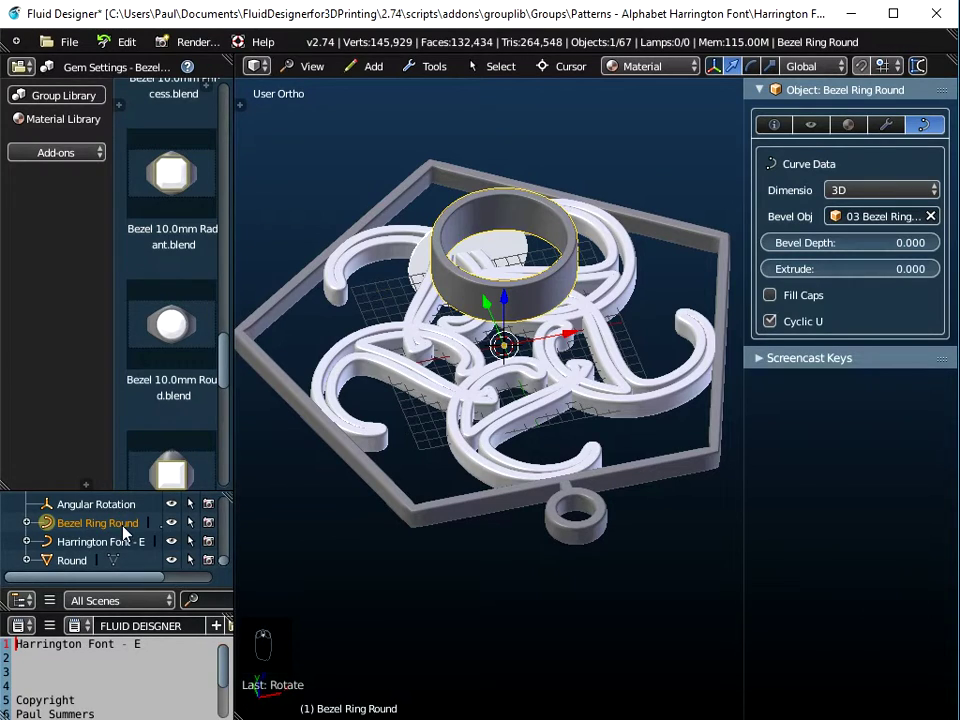
Step: Select the round gem and rotate it 90 degrees about the global X axis
middle_click_drag(525, 476, 510, 500)
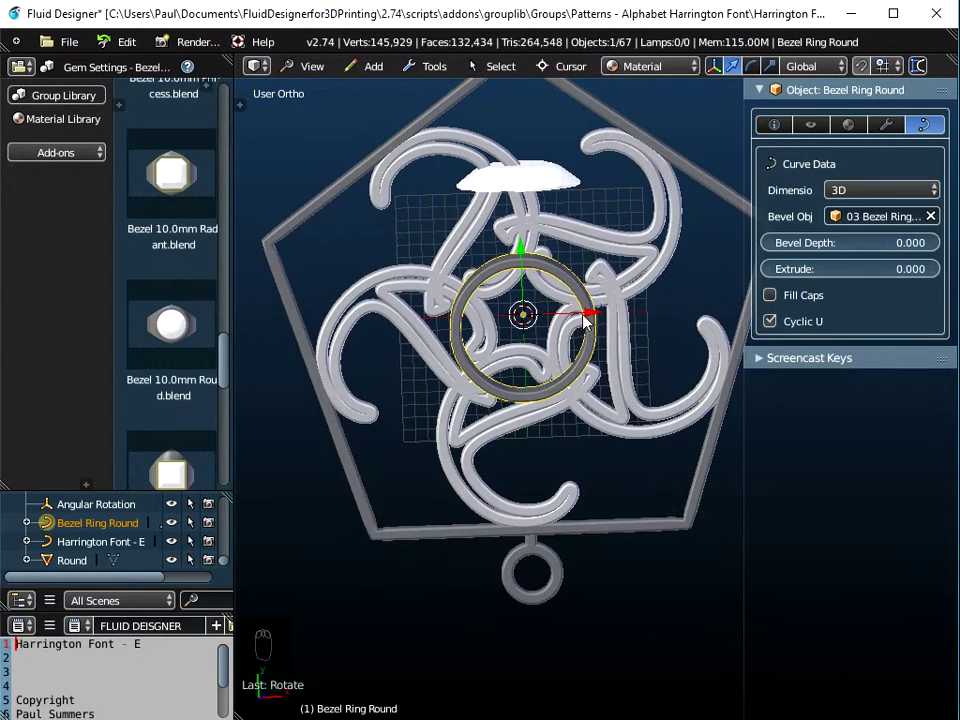
right_click(546, 181)
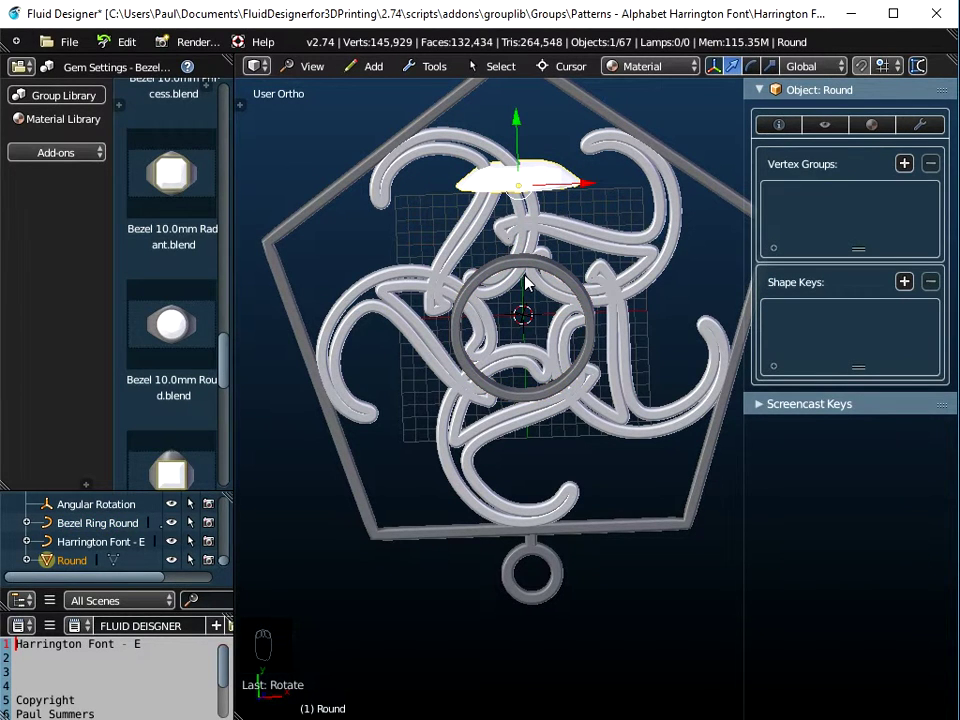
key("r")
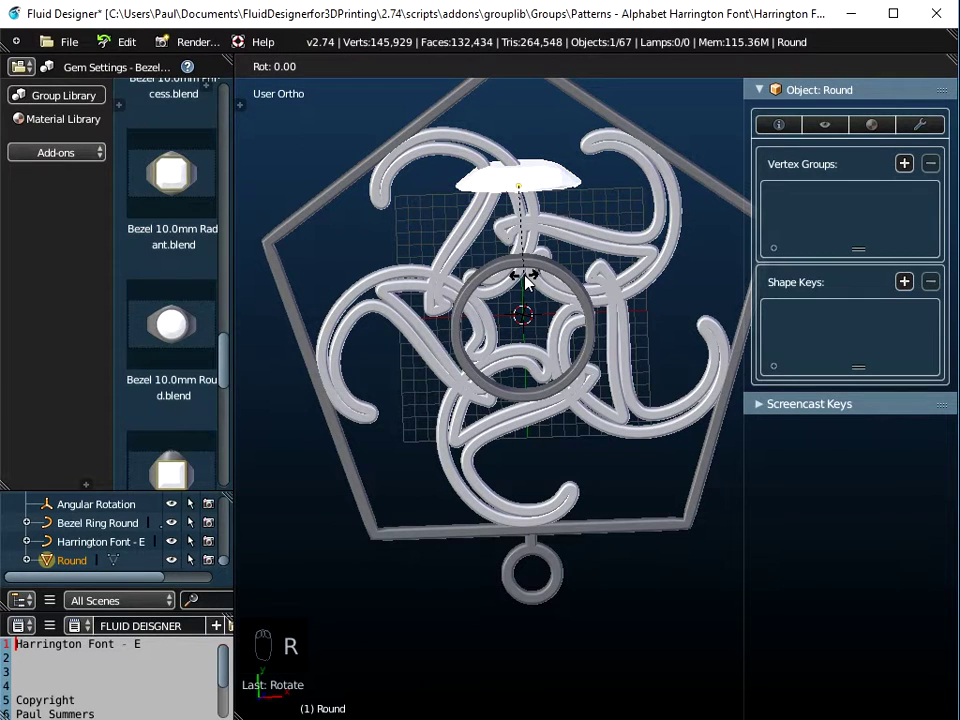
key("x")
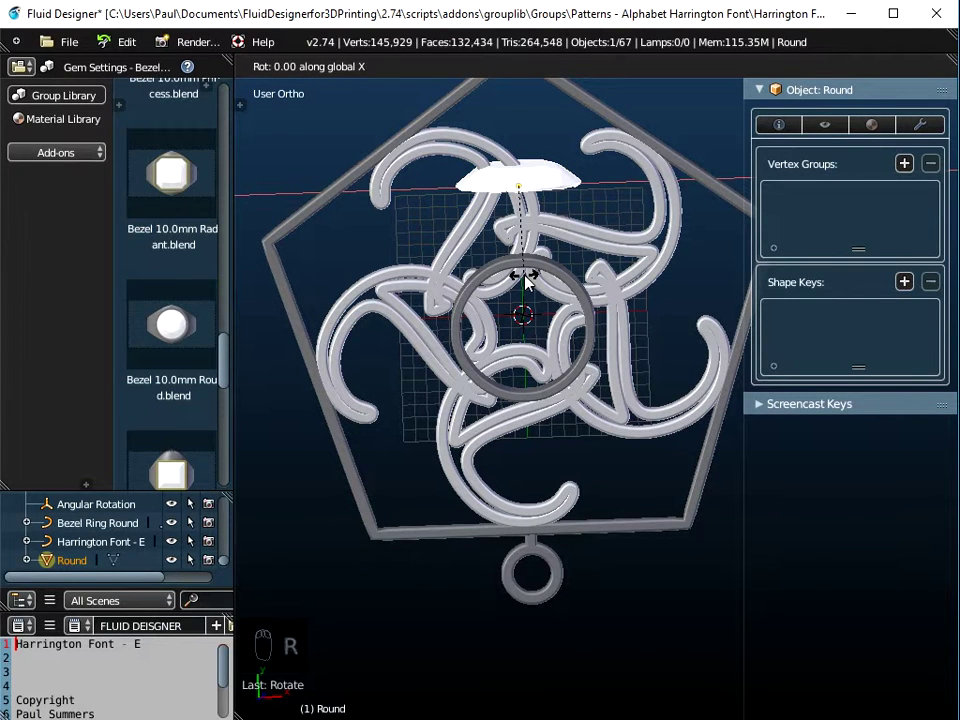
type("90")
key("Return")
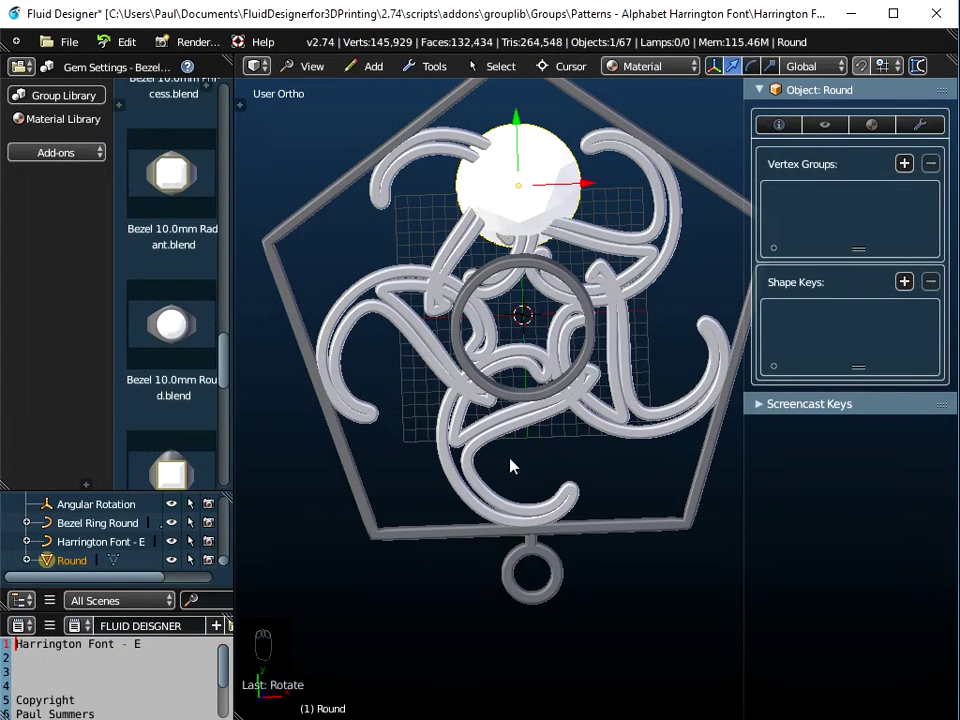
middle_click_drag(538, 363, 536, 400)
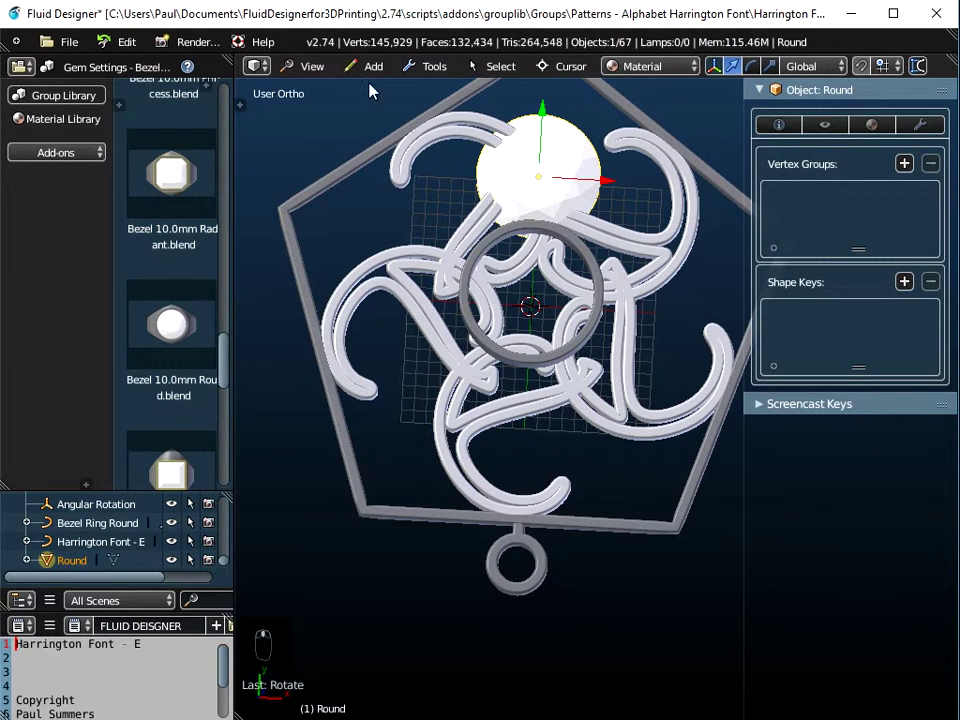
Step: Switch to the top view and snap the round gem to the 3D cursor at the pendant's centre
left_click(311, 72)
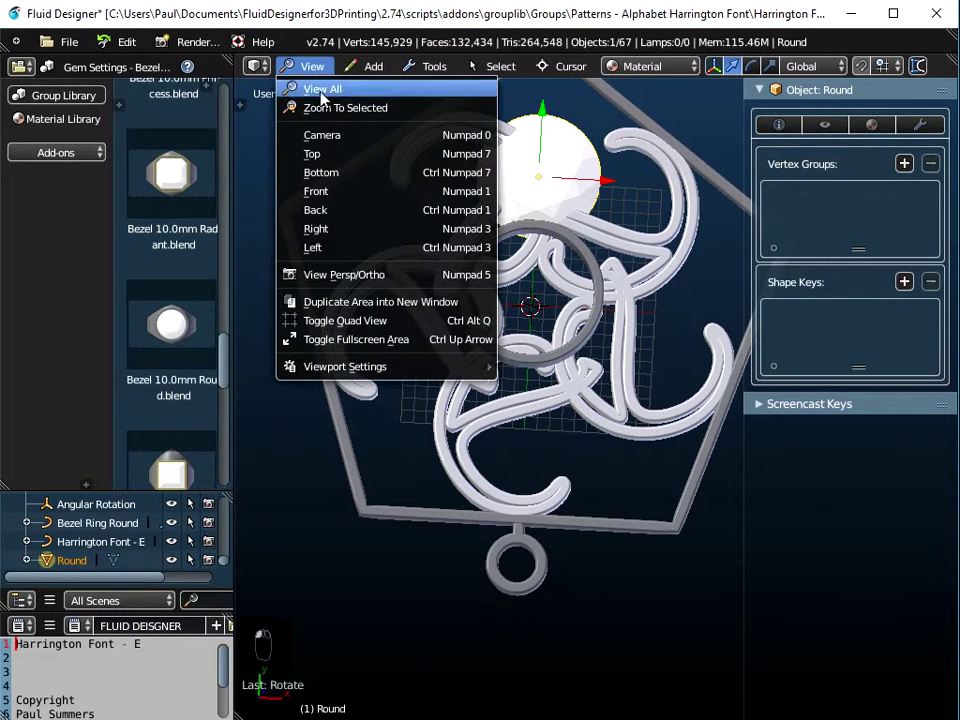
left_click(318, 156)
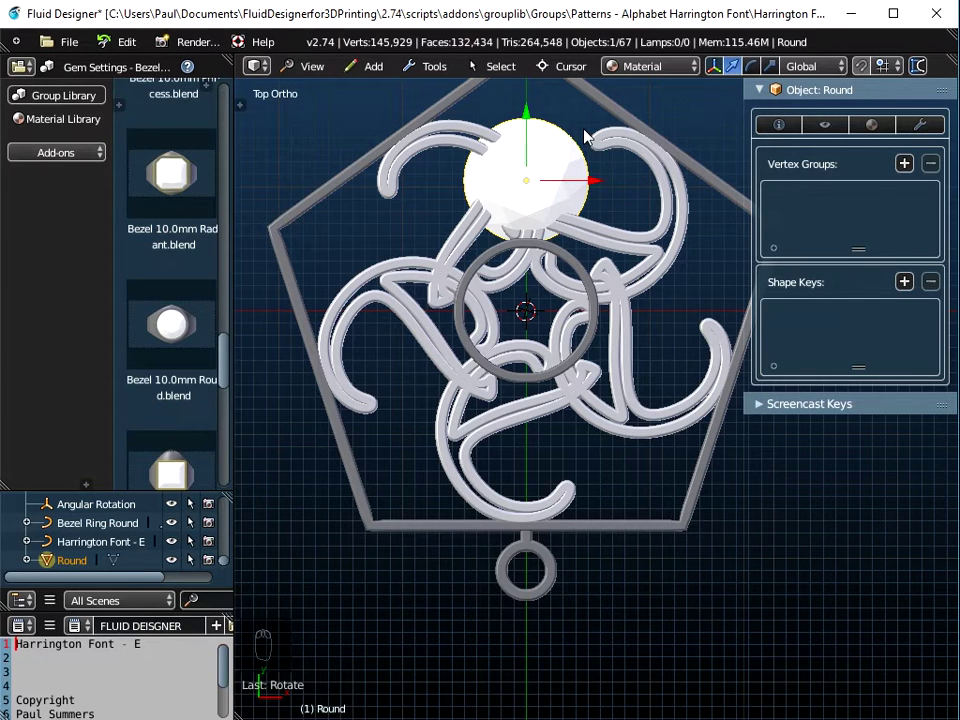
left_click(571, 67)
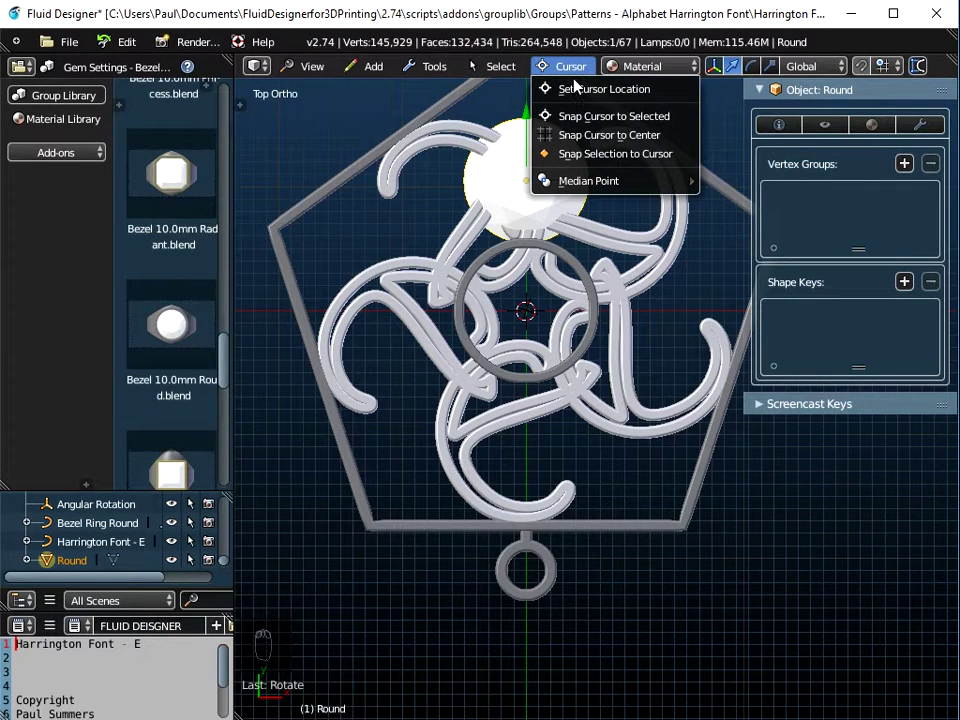
left_click(607, 162)
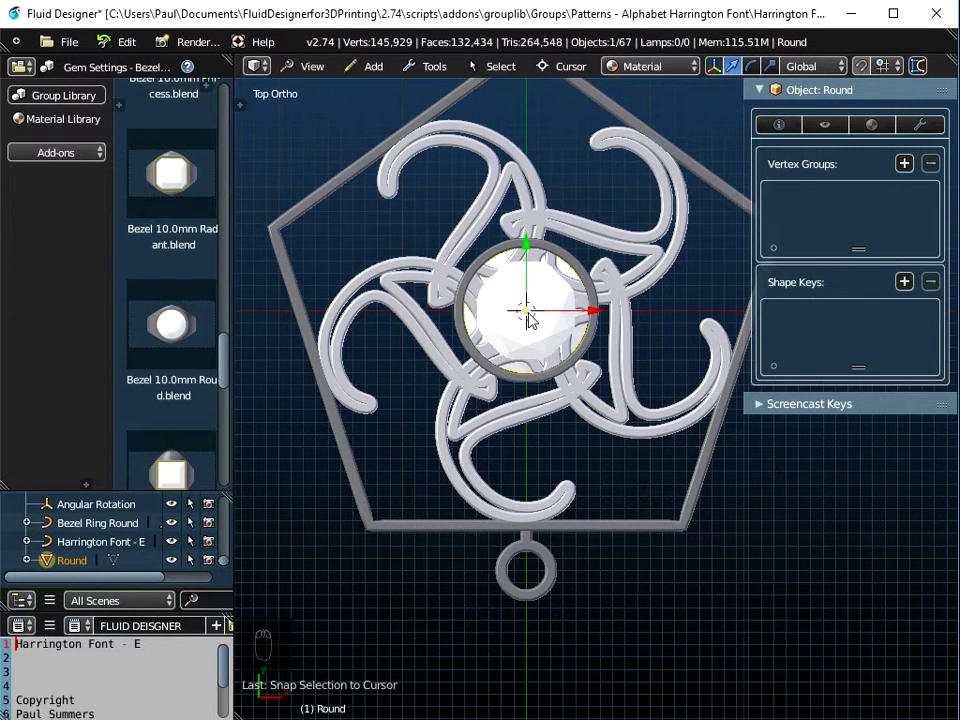
Step: Select the round bezel ring and lower it along Z to about -7.92 so it sits in the pendant's centre
middle_click_drag(545, 440, 565, 305)
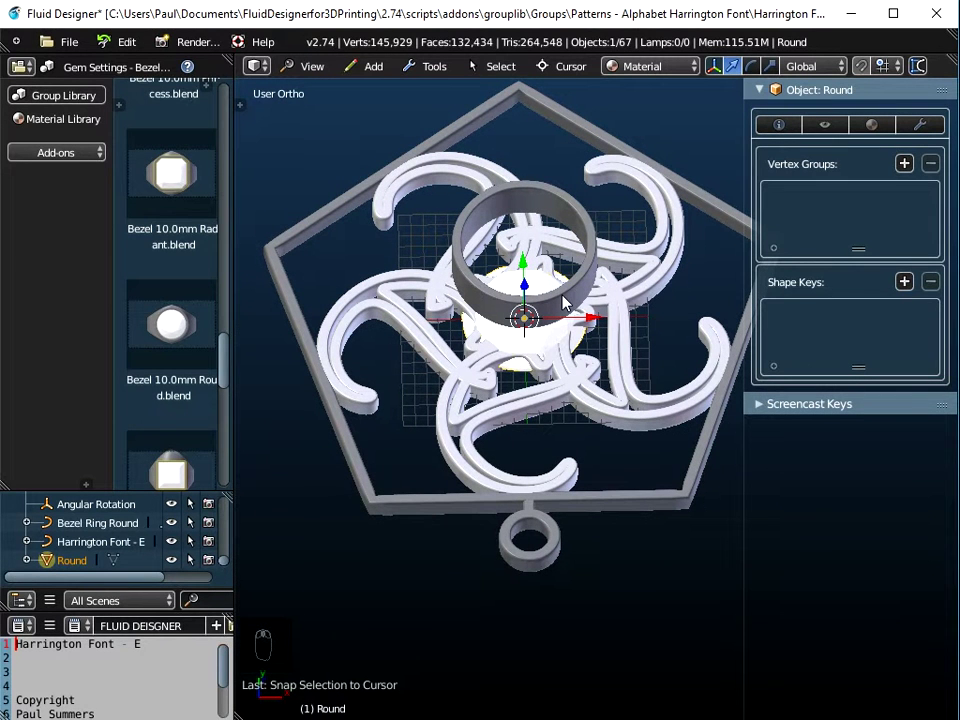
right_click(520, 414)
middle_click_drag(532, 412, 567, 418)
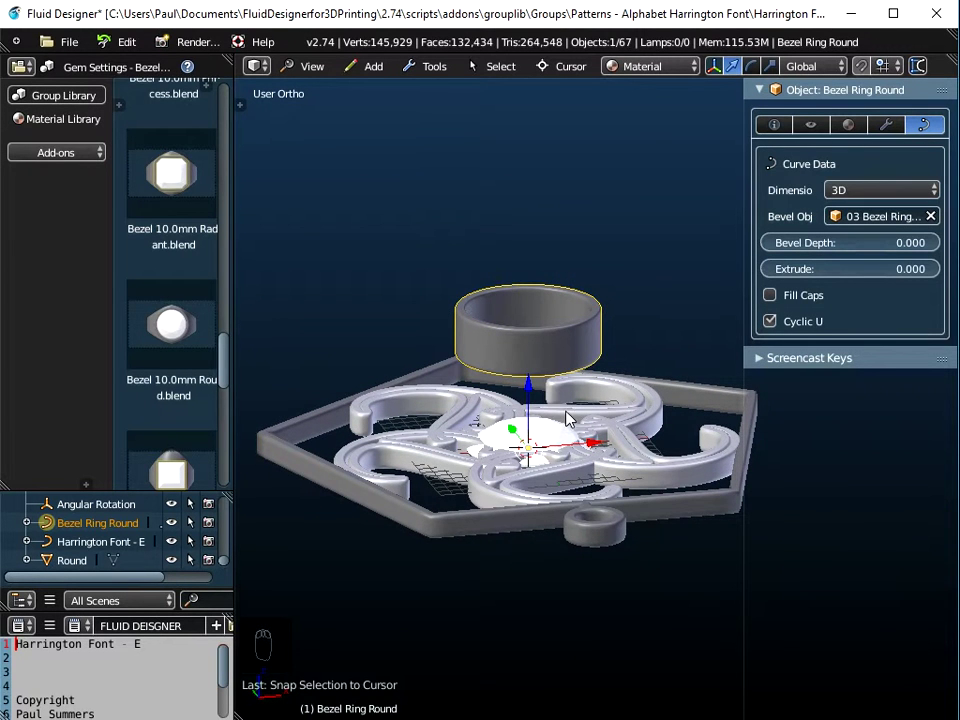
scroll(553, 387, "up", 2)
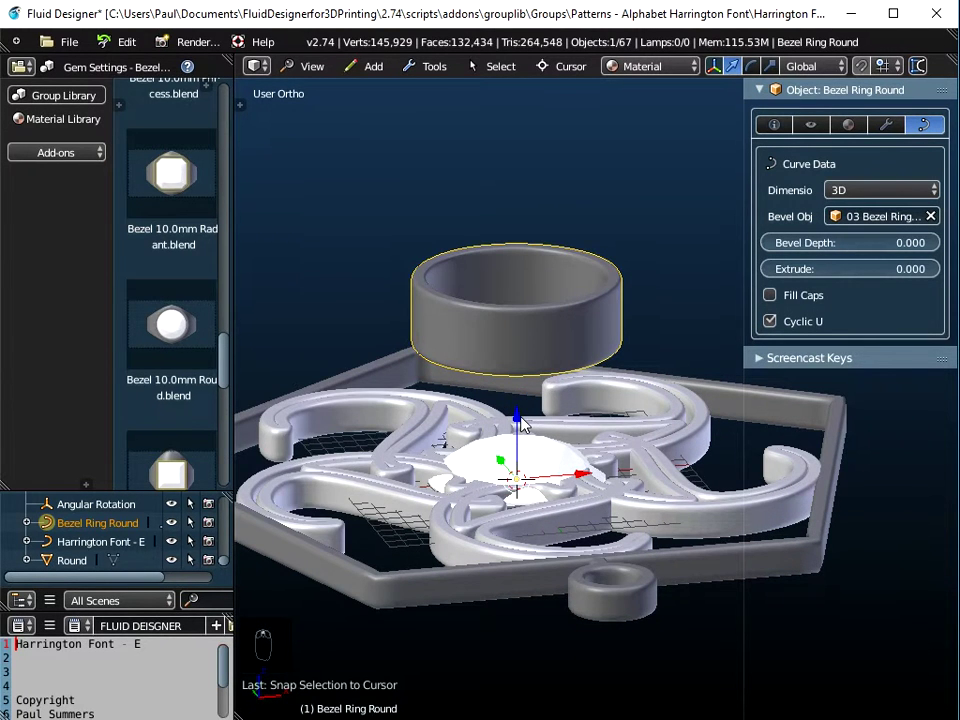
left_click_drag(520, 422, 540, 553)
middle_click_drag(571, 478, 564, 538)
scroll(568, 519, "up", 4)
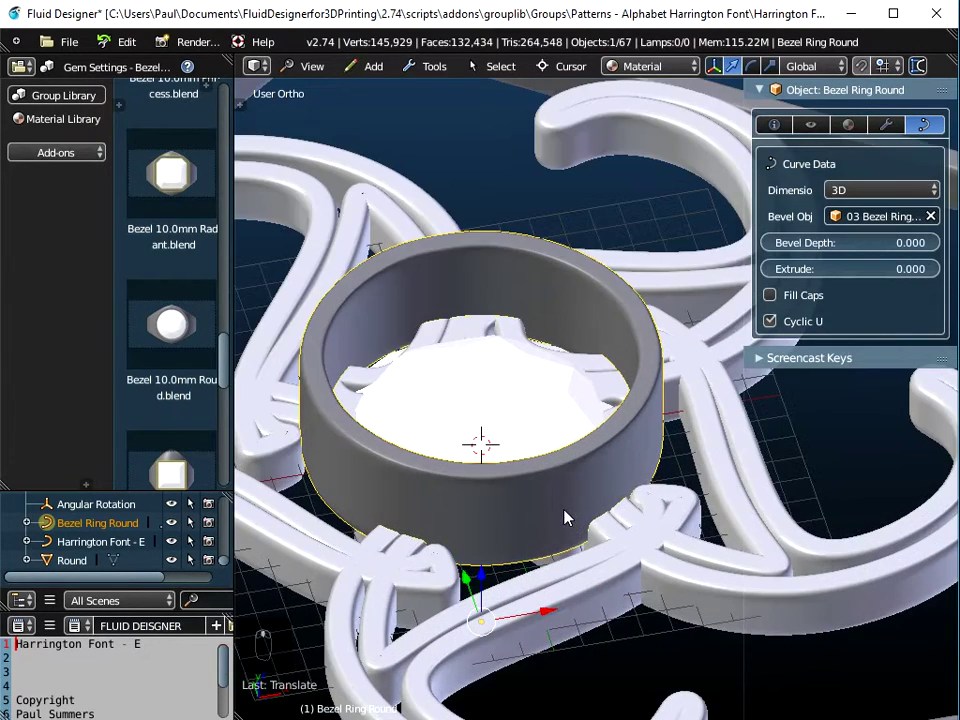
Step: Select the round gem and raise it along Z to about 3.15, near the bezel ring's upper rim
left_click(74, 561)
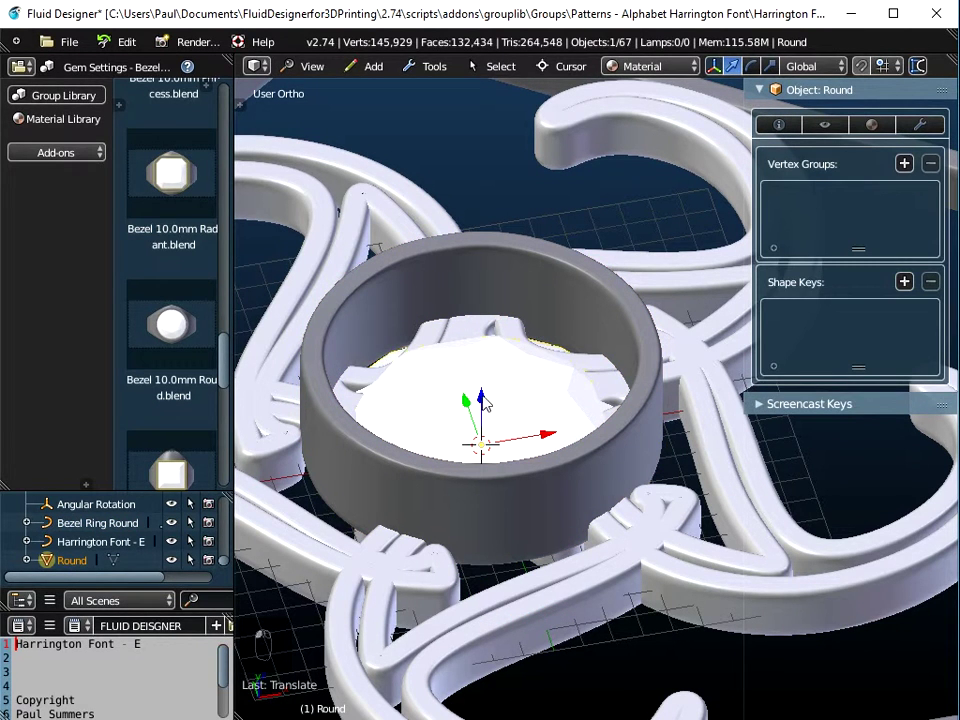
key("g")
key("z")
left_click(484, 338)
middle_click_drag(553, 450, 545, 548)
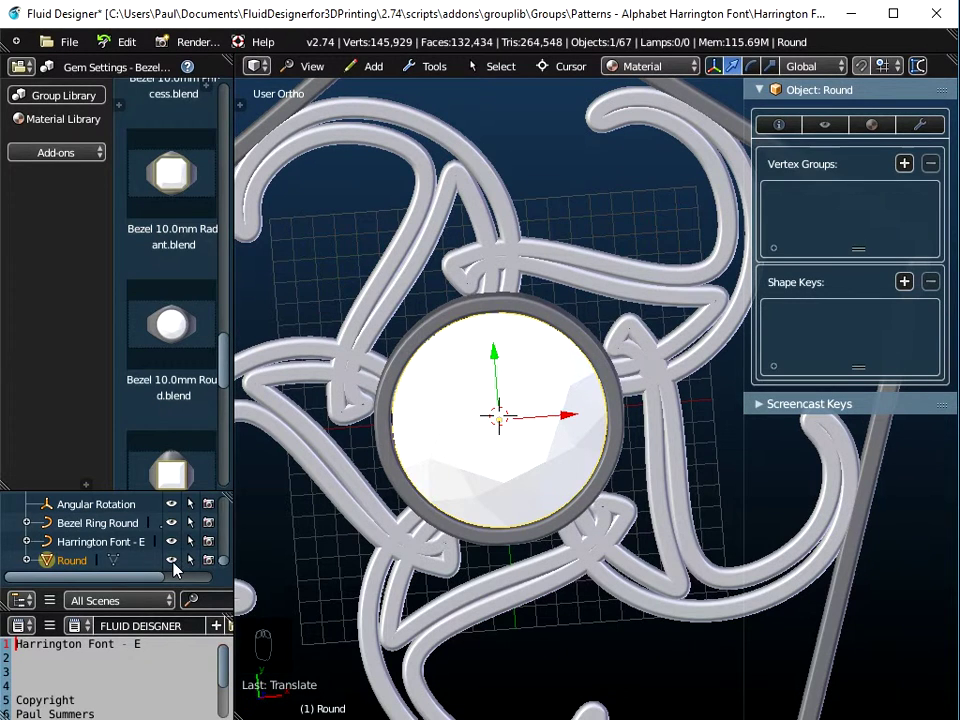
mouse_move(574, 523)
middle_mouse_down()
mouse_move(579, 497)
mouse_move(565, 513)
middle_mouse_up()
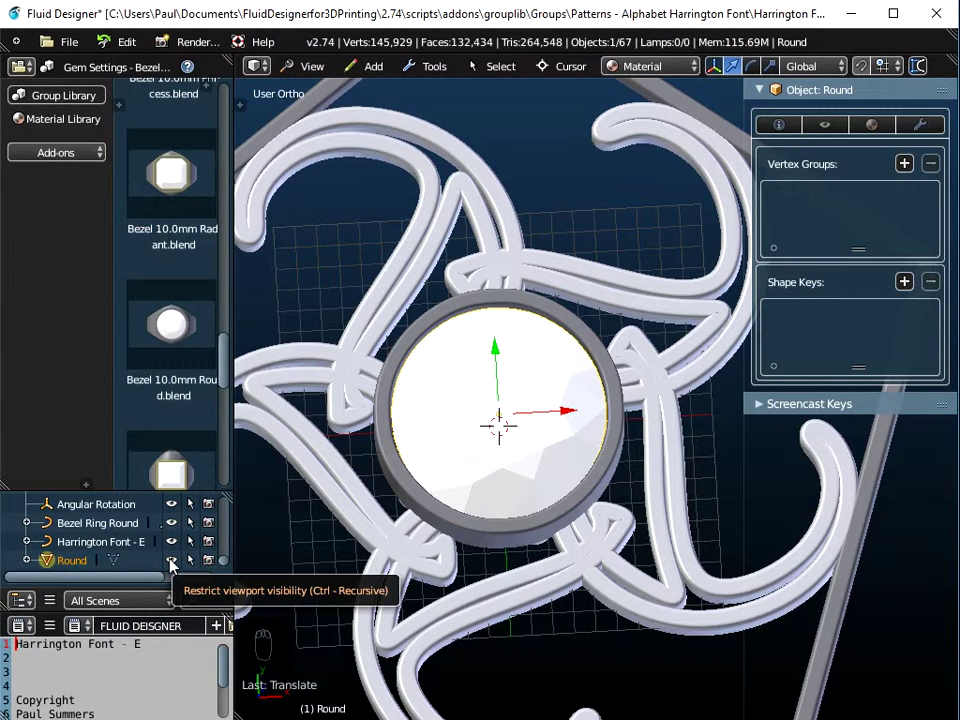
Step: Hide the round gem to examine where the bezel ring overlaps the letter Es, and show the gem again
left_click(171, 560)
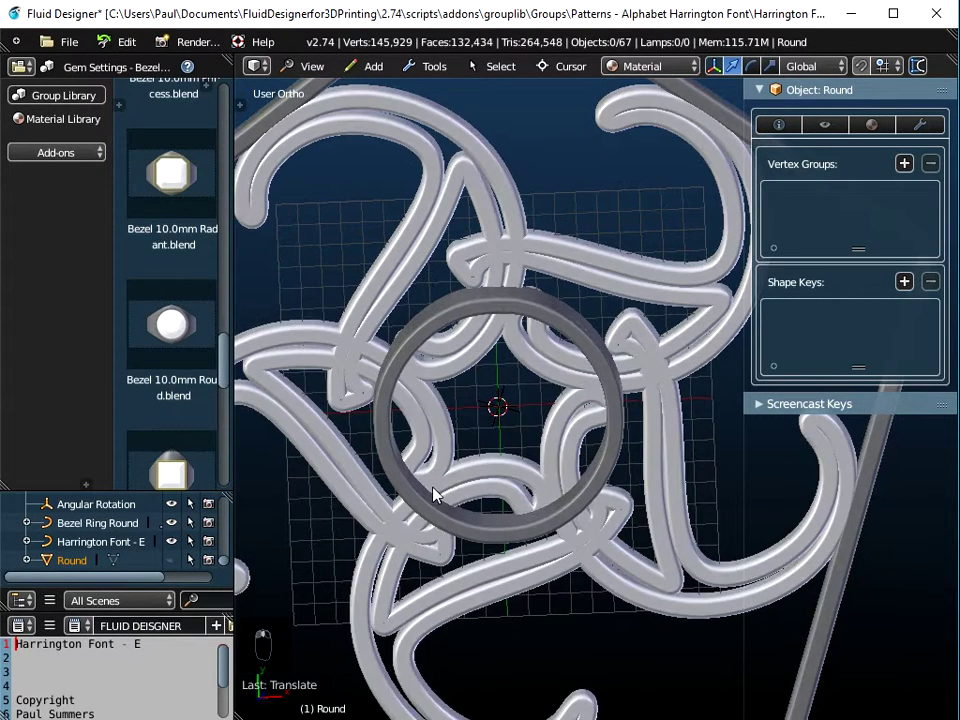
scroll(476, 435, "down", 5)
middle_click_drag(489, 429, 515, 420)
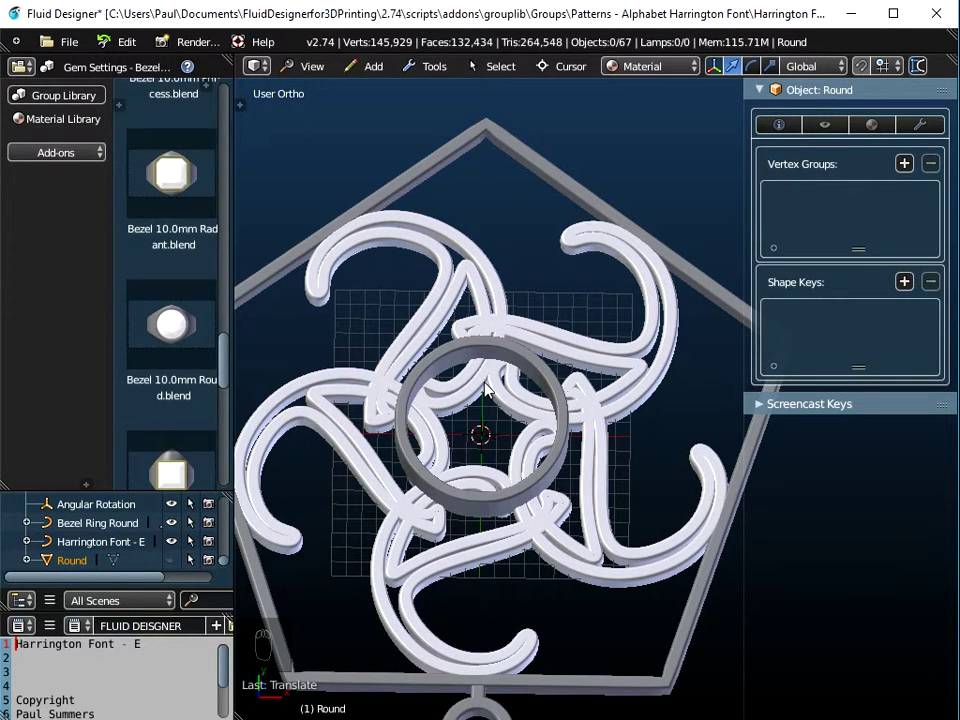
middle_click_drag(484, 426, 512, 376)
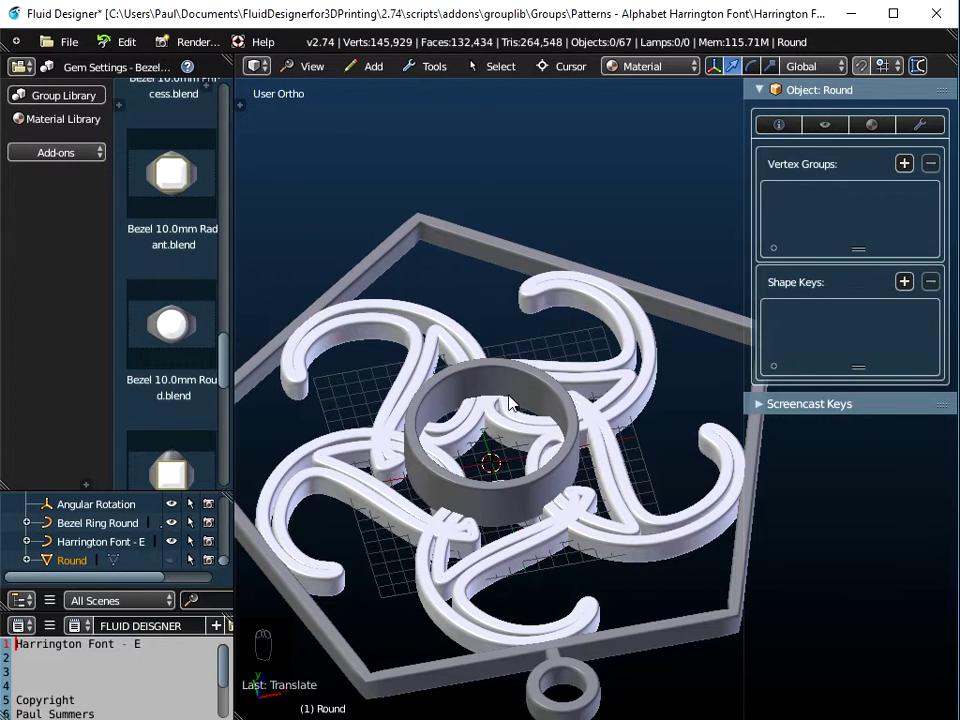
middle_click_drag(506, 411, 489, 504)
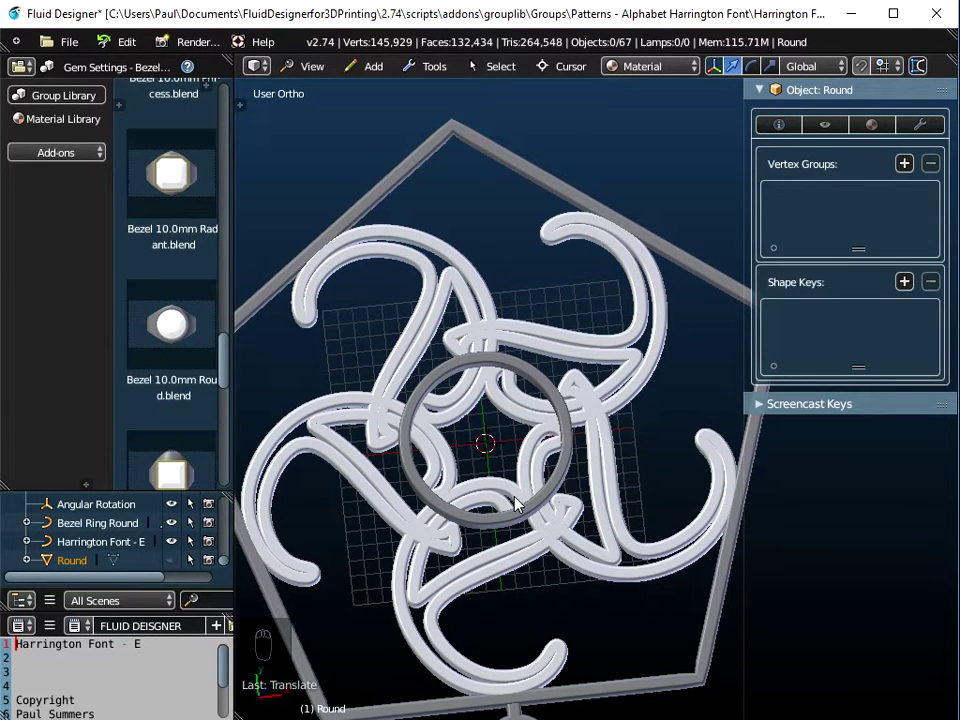
left_click_drag(130, 419, 486, 442)
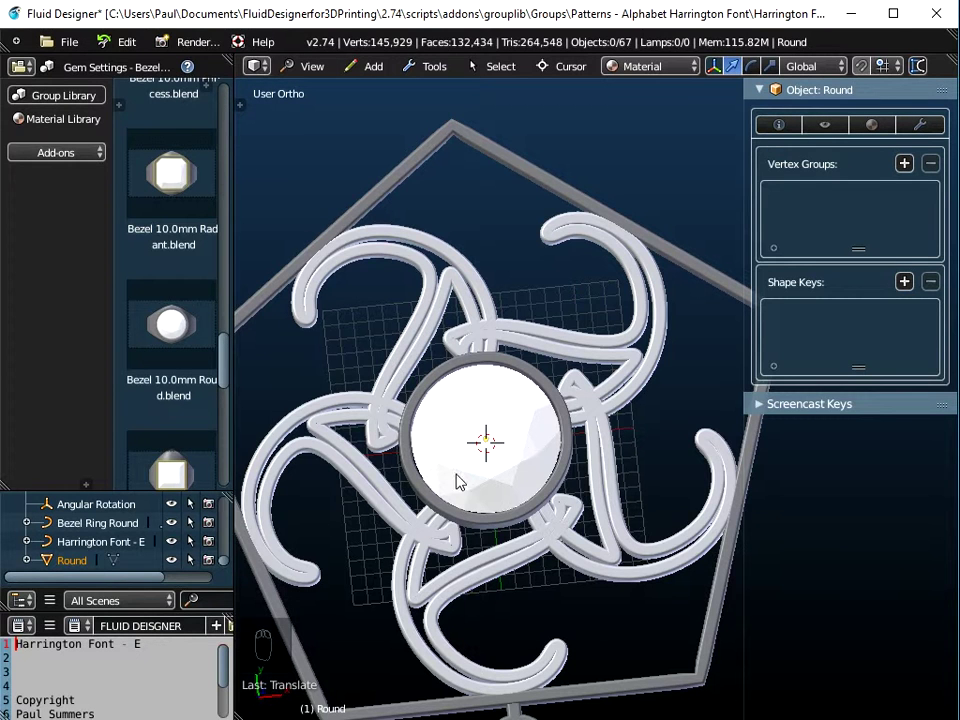
Step: Scale the round gem uniformly by 0.8 and display its object dimensions
left_click(71, 560)
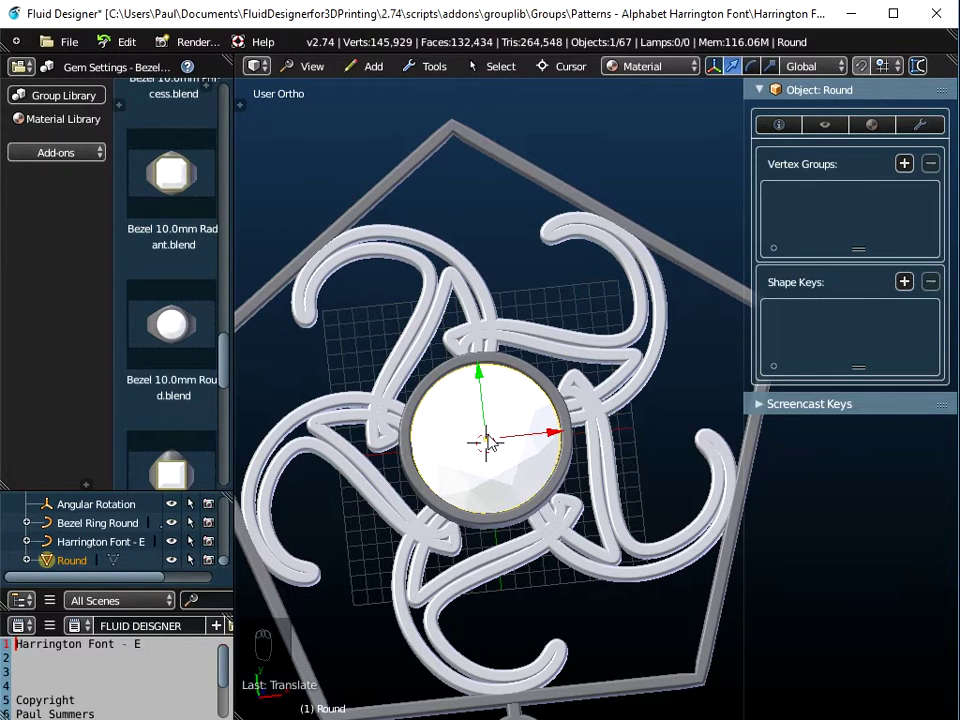
type("s0.")
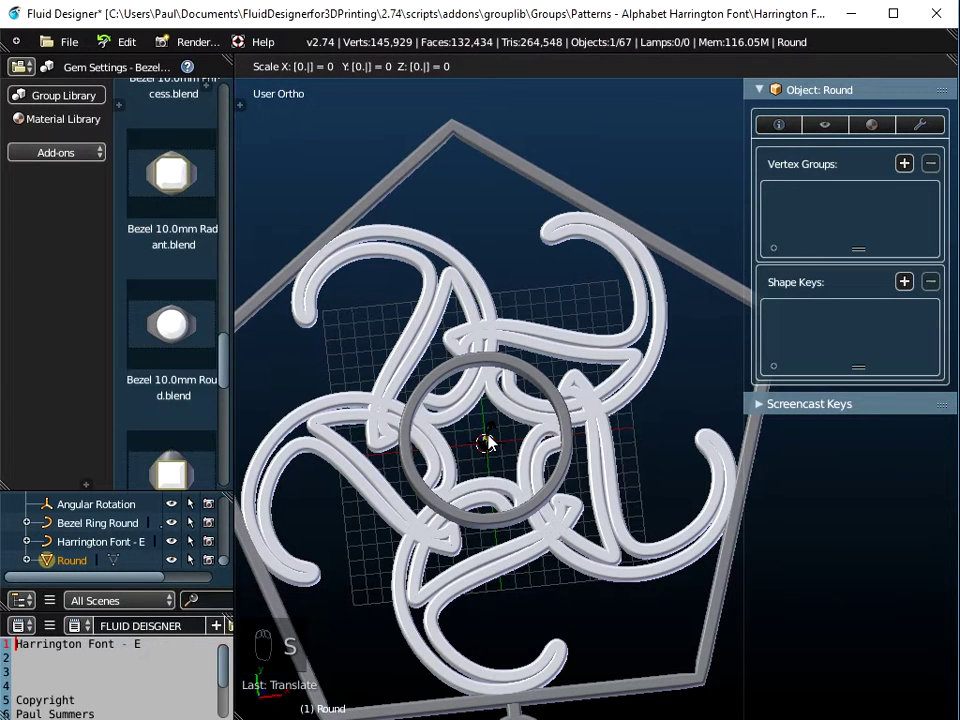
type("8")
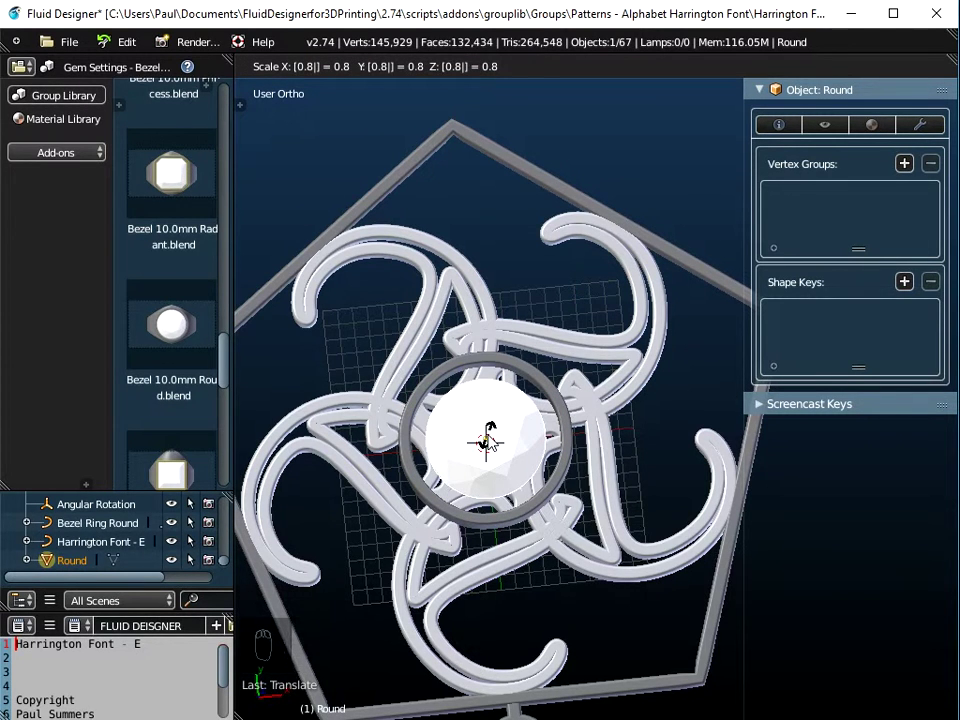
left_click(487, 441)
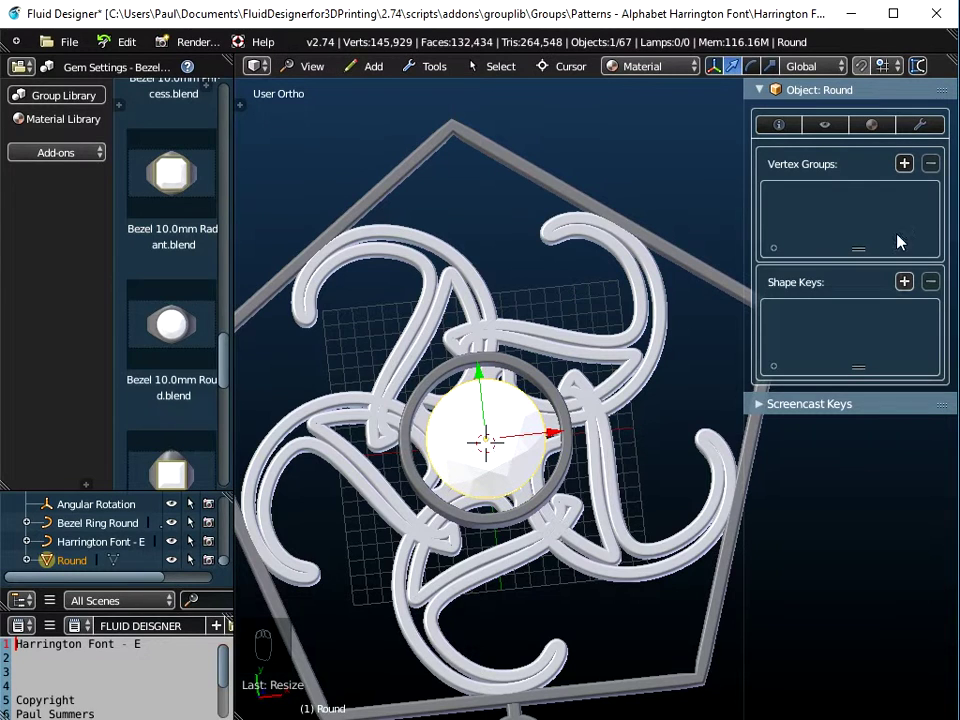
left_click(779, 124)
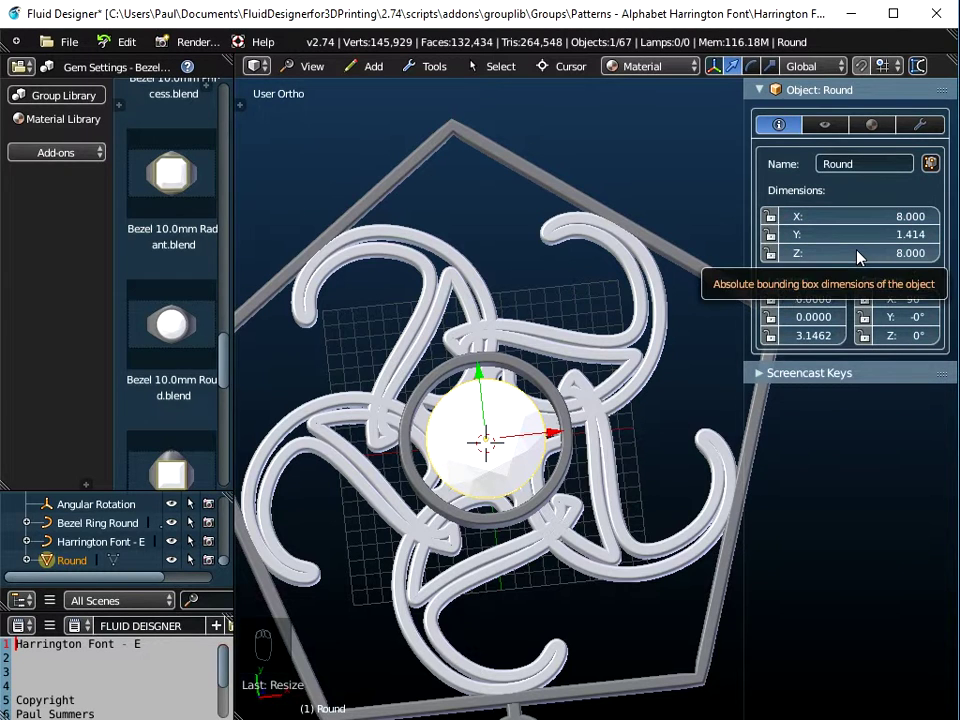
Step: Scale the round bezel ring uniformly by 0.8 and apply its scale
right_click(519, 370)
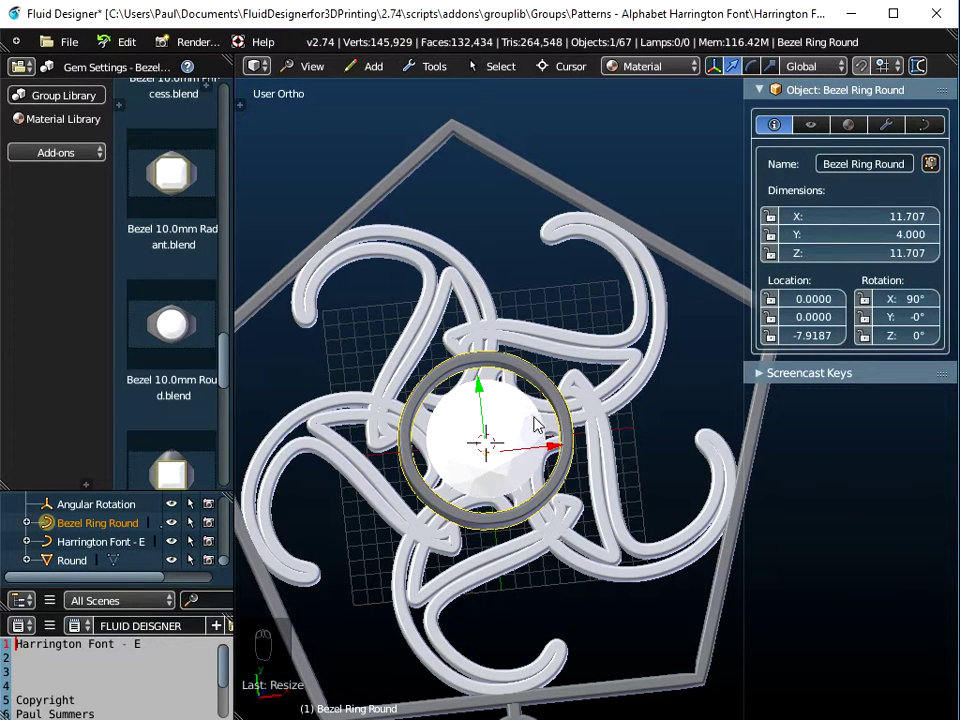
type("s")
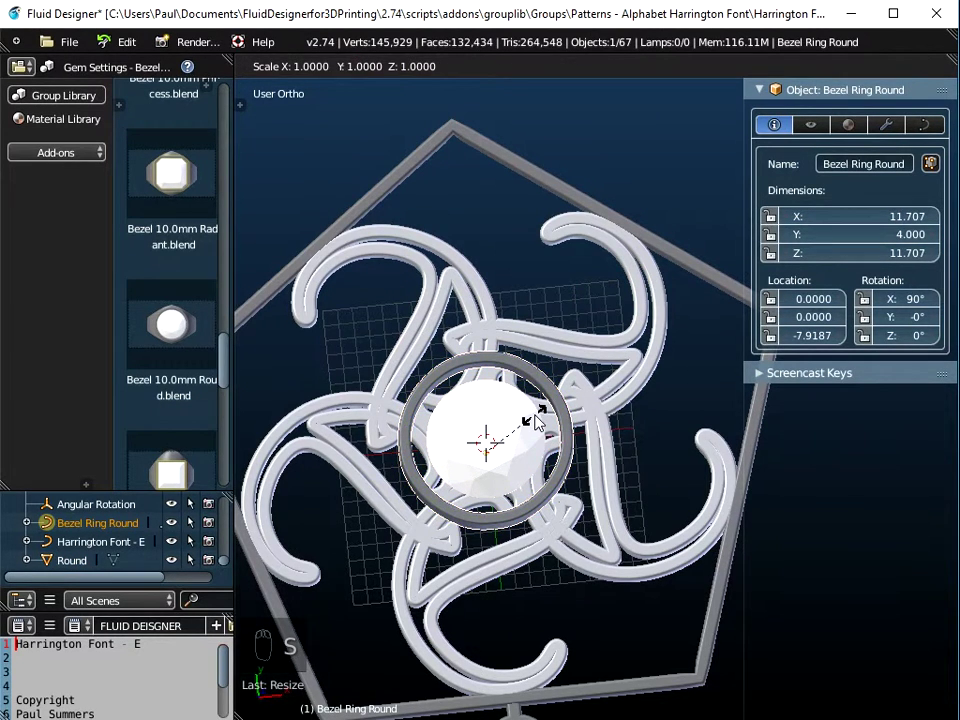
type("0.8")
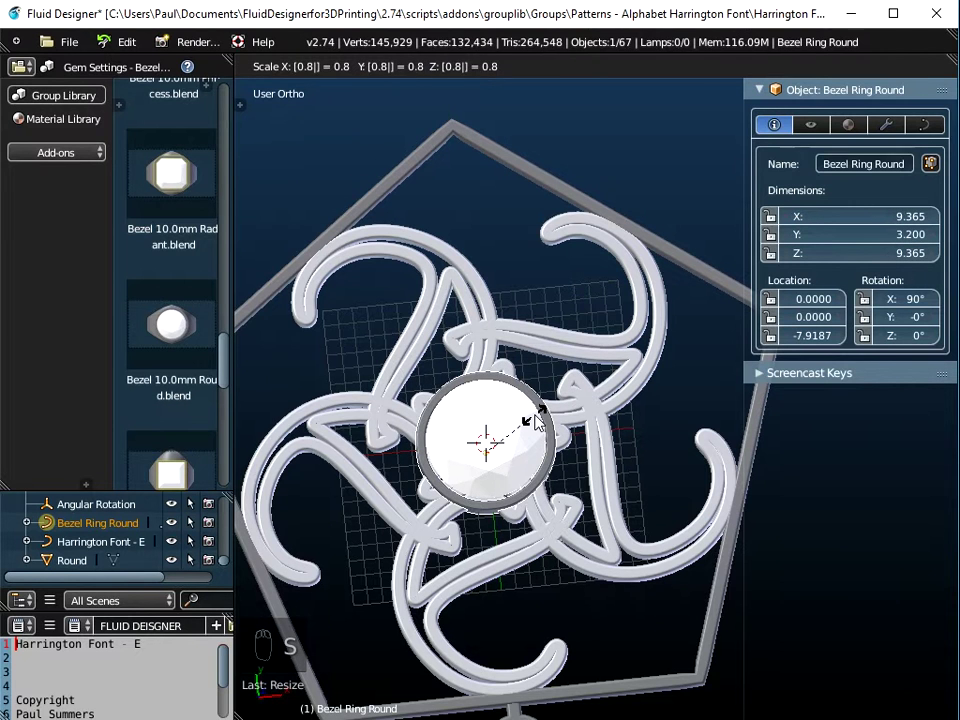
key("Return")
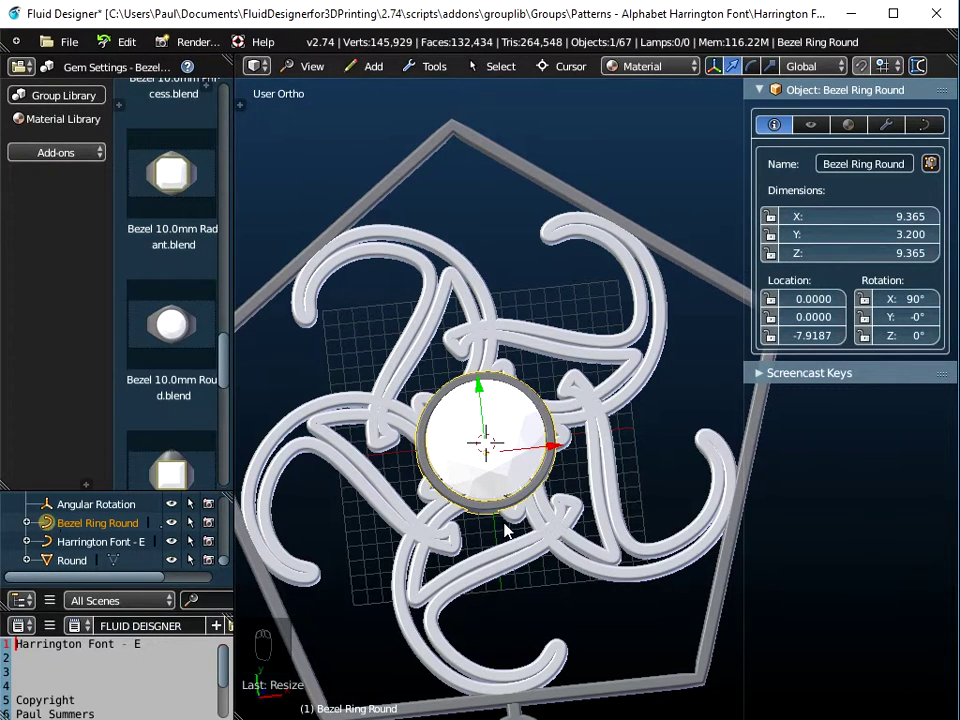
key("ctrl+a")
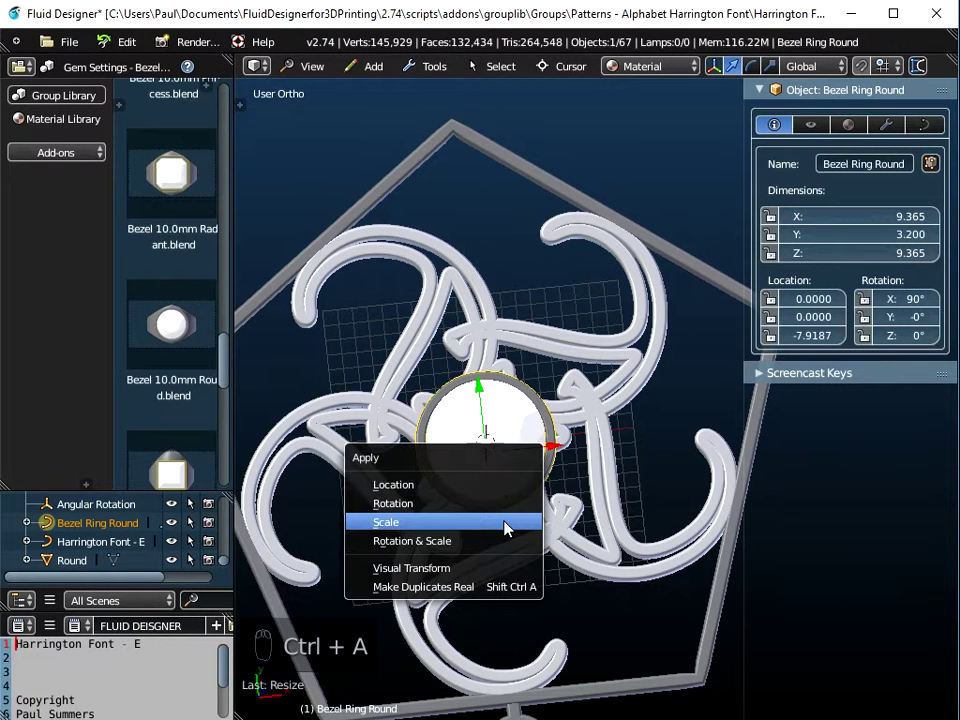
left_click(505, 522)
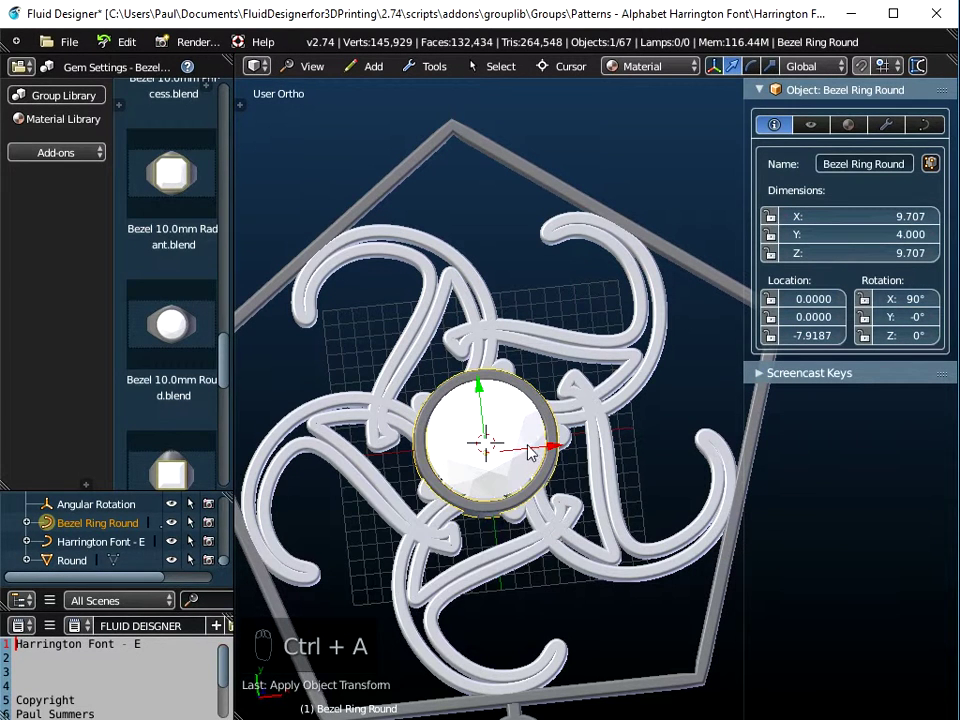
Step: Raise the bezel ring along Z to about -5.94 so its rim surrounds the gem
scroll(522, 392, "up", 3)
middle_click_drag(539, 475, 582, 398, "shift")
middle_click_drag(578, 483, 602, 343)
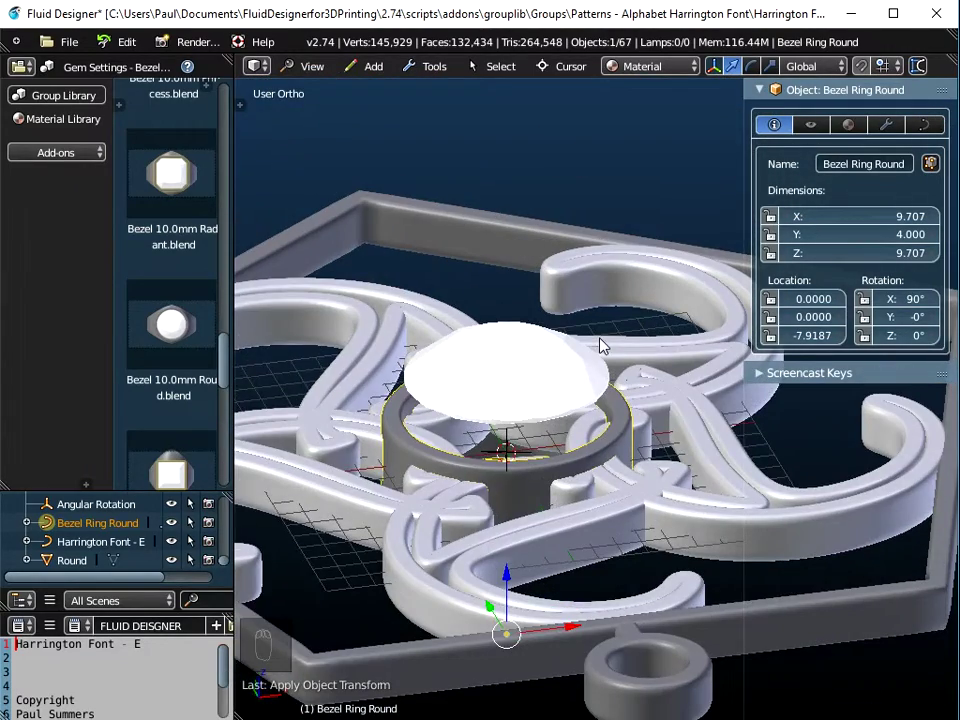
middle_click_drag(537, 465, 512, 596)
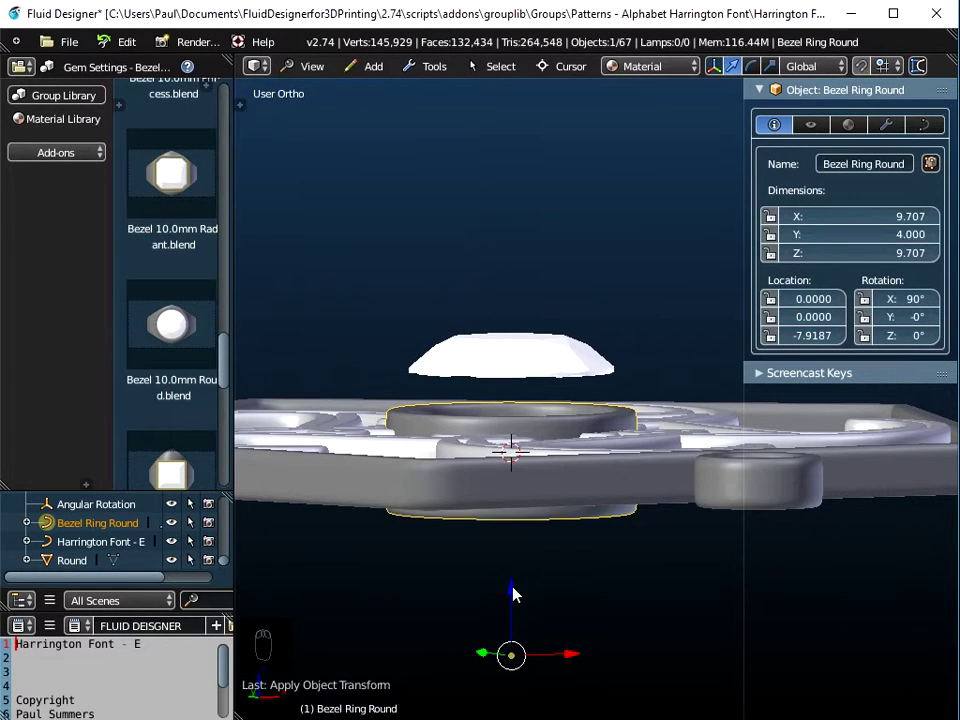
left_click_drag(511, 594, 512, 542)
middle_click_drag(569, 458, 586, 484)
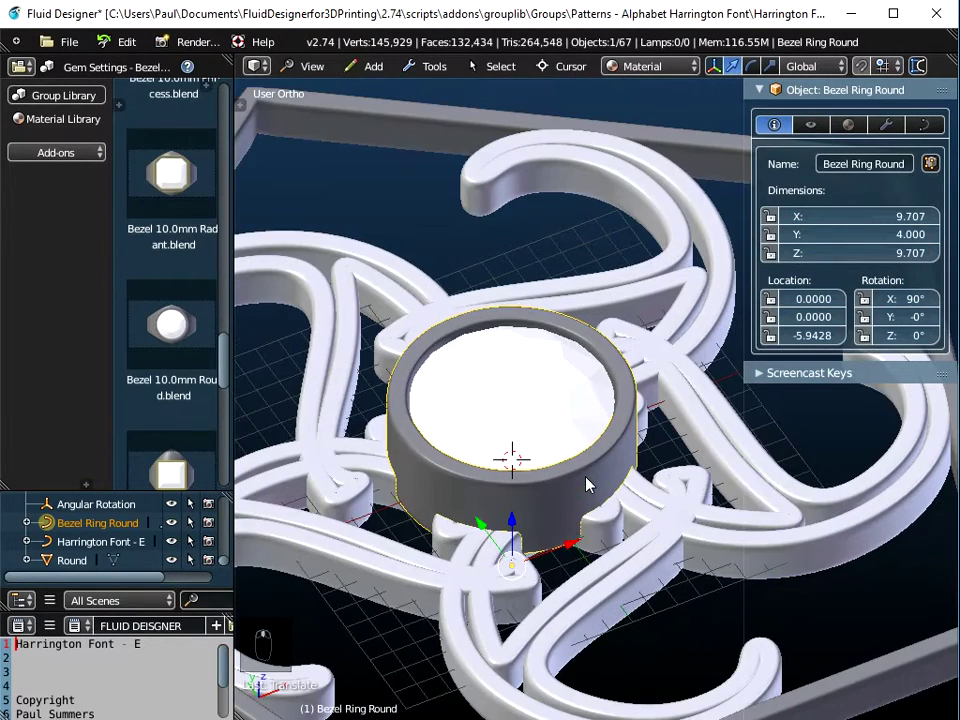
Step: Temporarily hide the bezel ring and increase the round gem's Y dimension to about 2.82
left_click(171, 522)
middle_click_drag(416, 495, 441, 386)
right_click(525, 362)
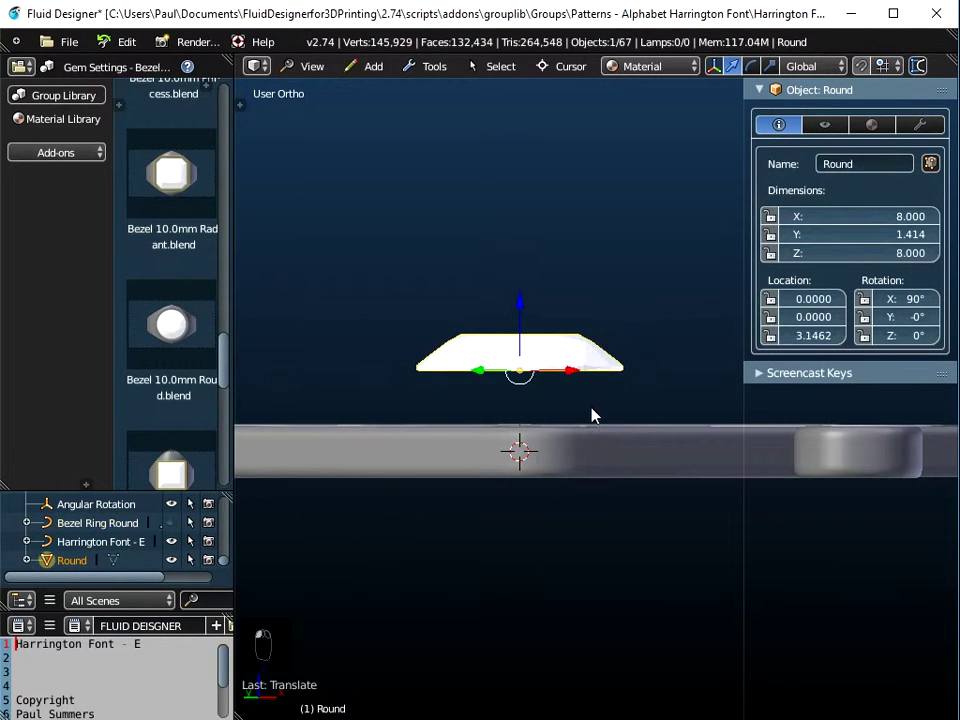
left_click_drag(834, 236, 935, 236)
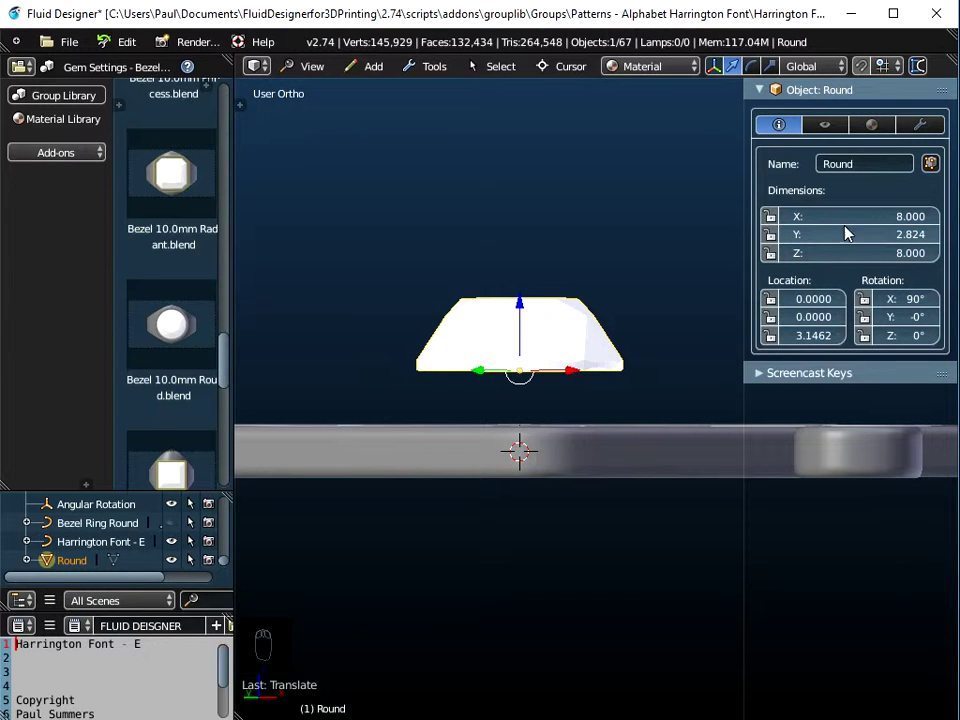
left_click(171, 523)
middle_click_drag(424, 366, 426, 424)
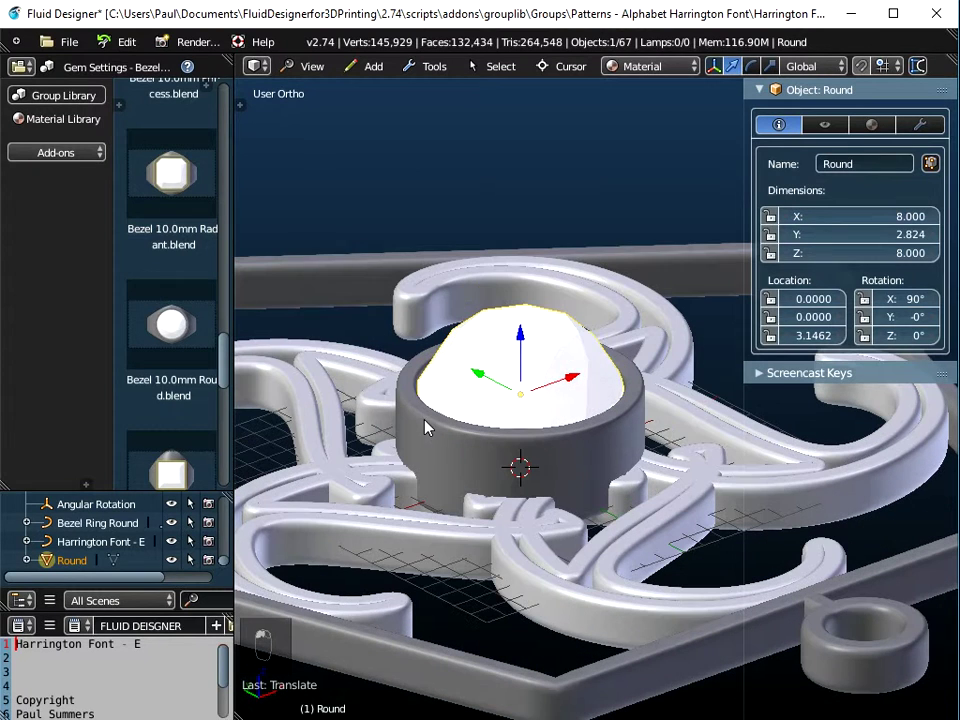
Step: Lower the round gem along Z to about 1.16, hiding the bezel ring to see the gem's seat on the letters
left_click_drag(527, 349, 530, 367)
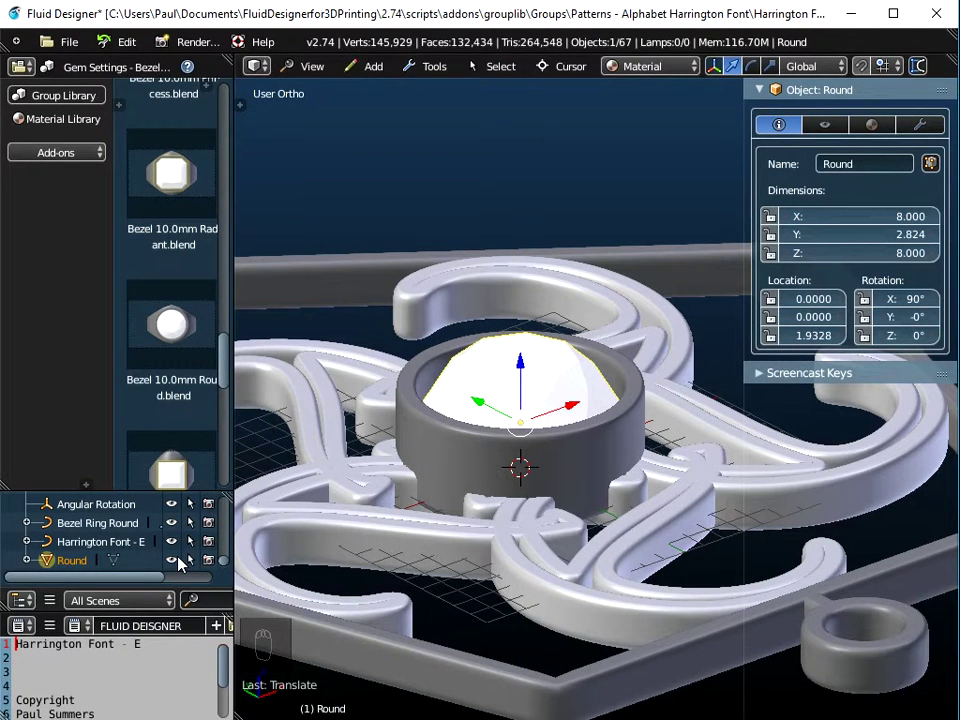
left_click(170, 522)
middle_click_drag(441, 508, 530, 340)
left_click_drag(527, 341, 530, 360)
middle_click_drag(536, 450, 516, 515)
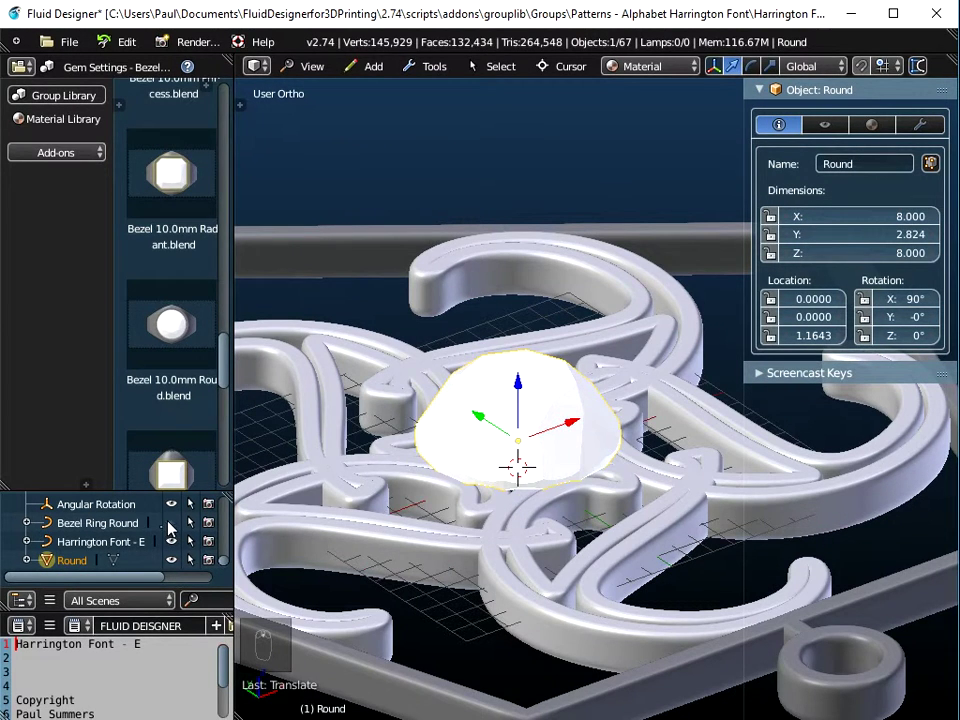
Step: Show the bezel ring again and lower the round gem inside it along Z to about 0.66
left_click(171, 522)
middle_click_drag(467, 460, 469, 452)
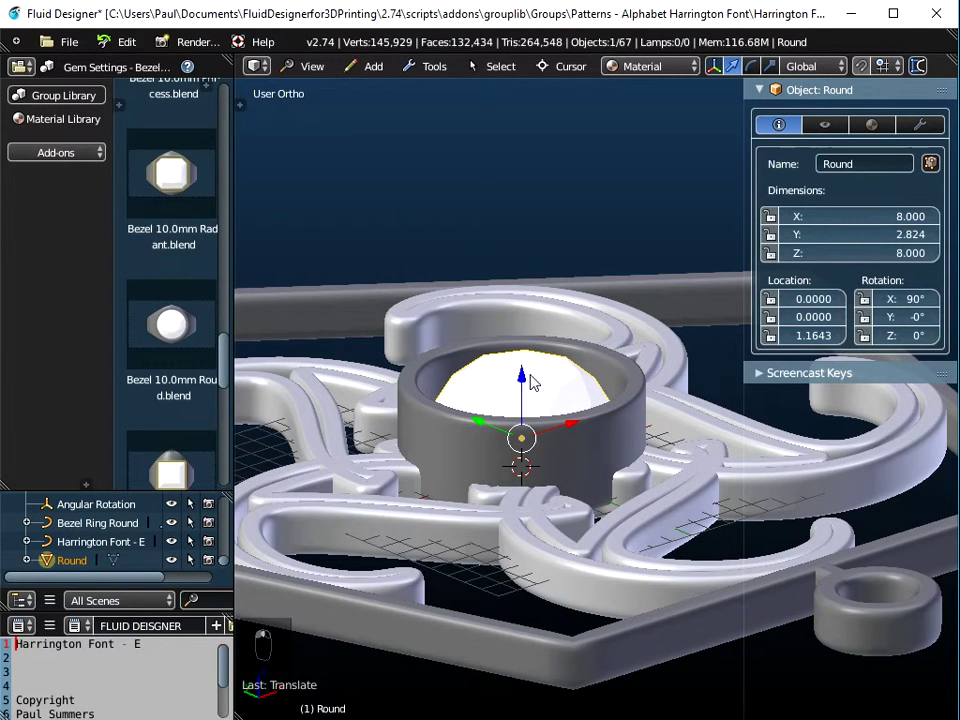
left_click_drag(527, 382, 555, 437)
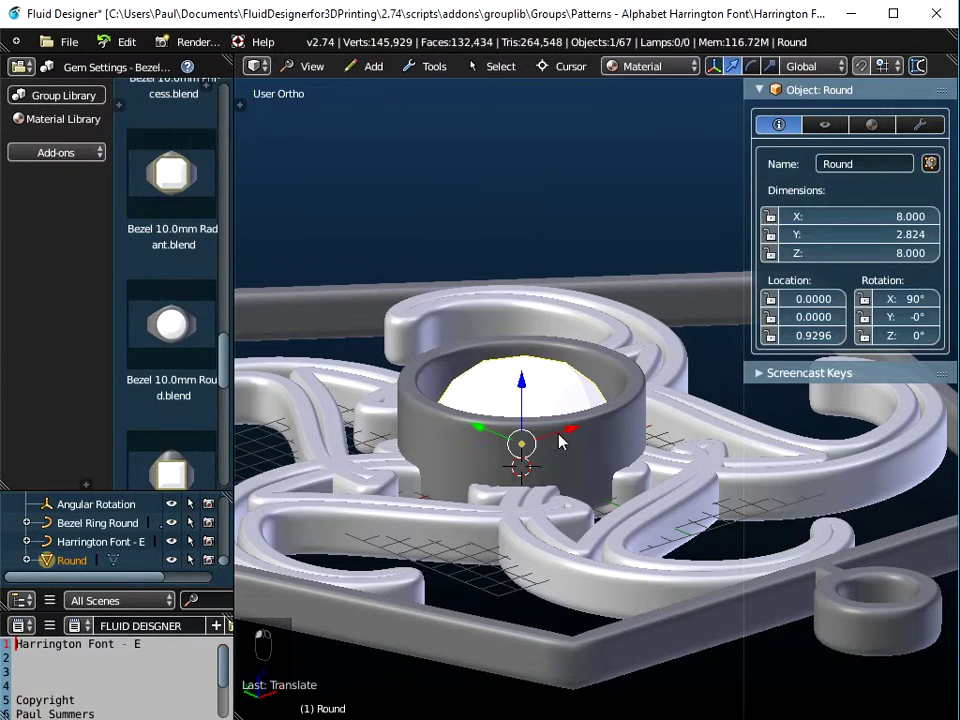
left_click_drag(520, 388, 606, 447)
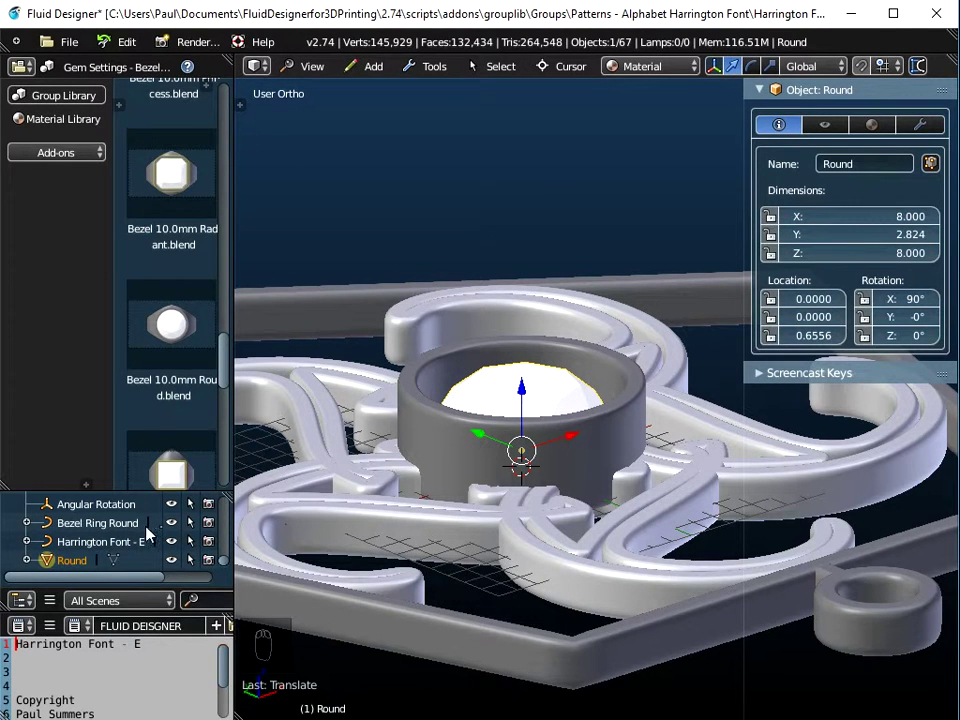
Step: Raise the bezel ring slightly along Z to about -5.90 and check how the gem sits inside its rim
left_click(100, 522)
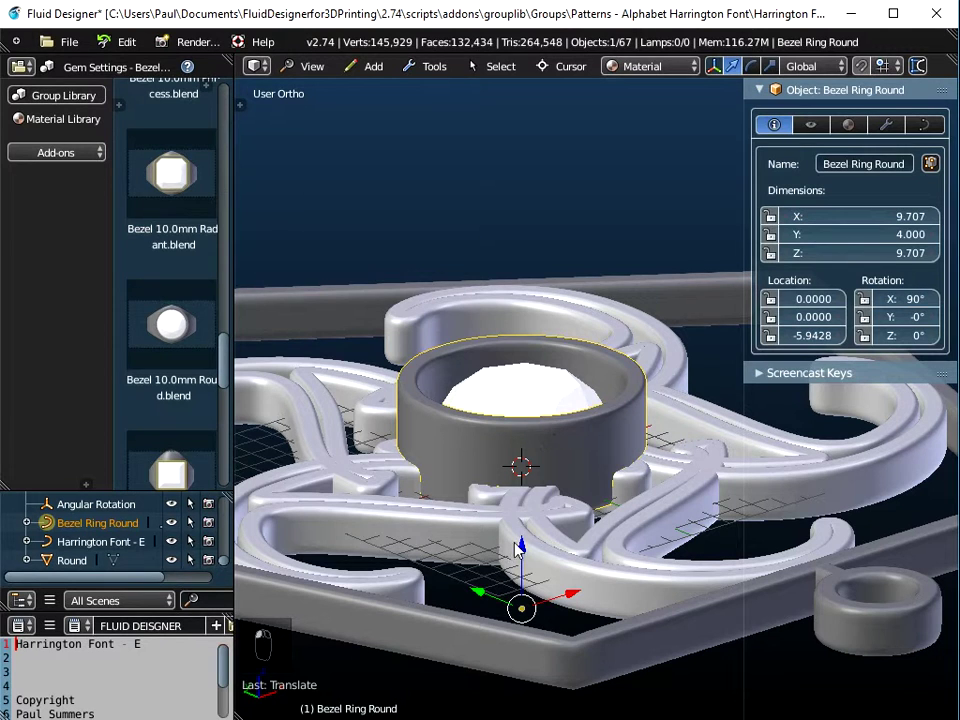
mouse_move(521, 542)
left_mouse_down()
mouse_move(520, 533)
mouse_move(531, 557)
left_mouse_up()
middle_click_drag(587, 581, 596, 497)
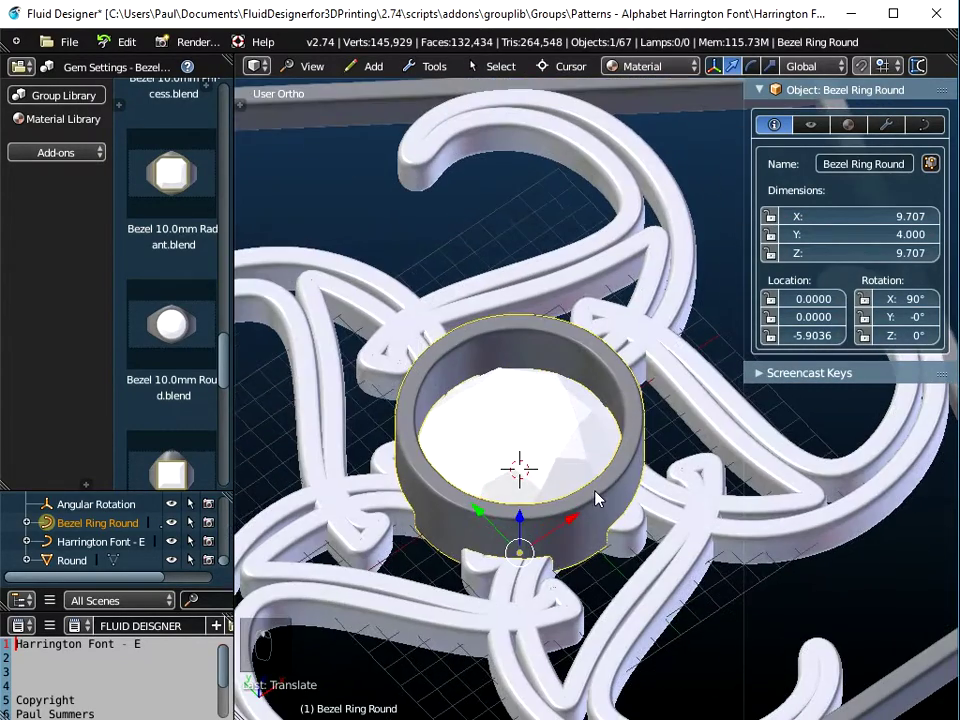
Step: Delete the round gem from the bezel at the pendant's centre
left_click(72, 561)
scroll(525, 565, "down", 5)
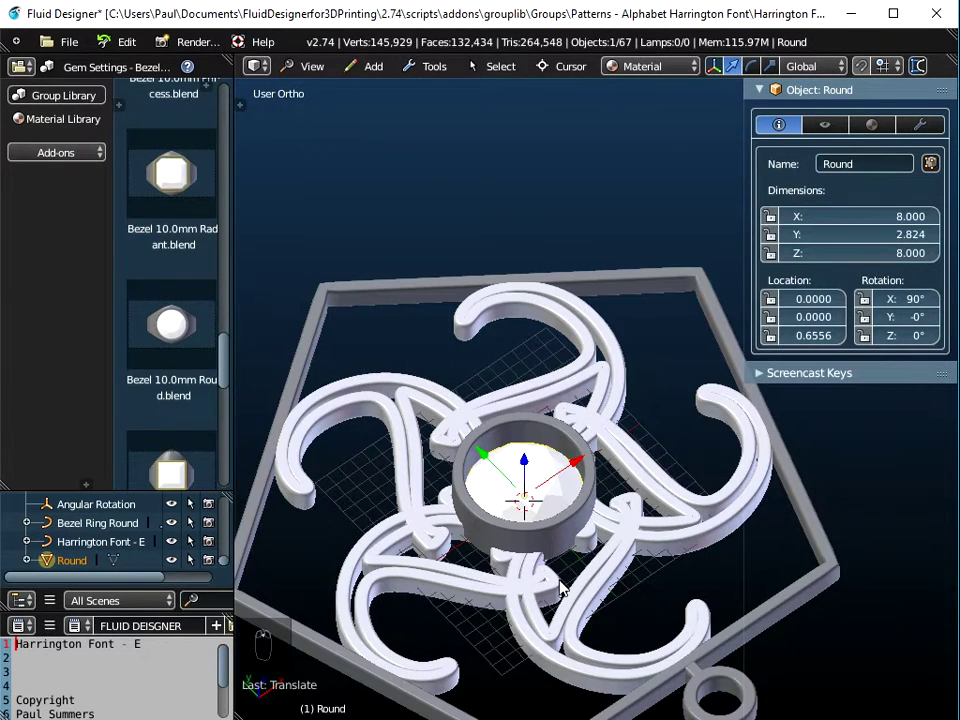
middle_click_drag(560, 590, 303, 510)
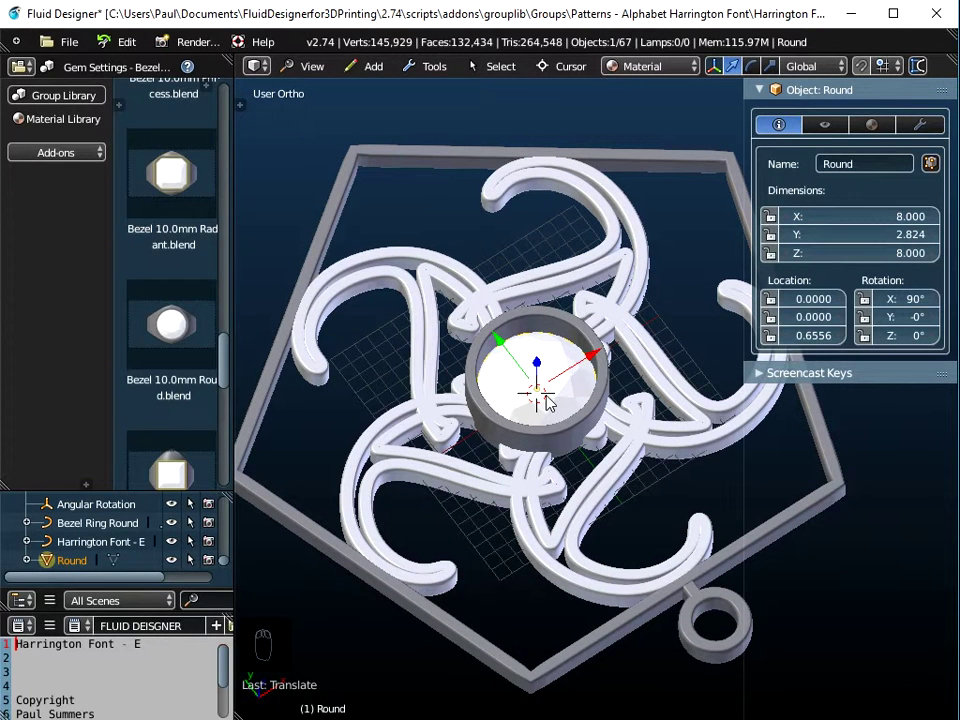
key("x")
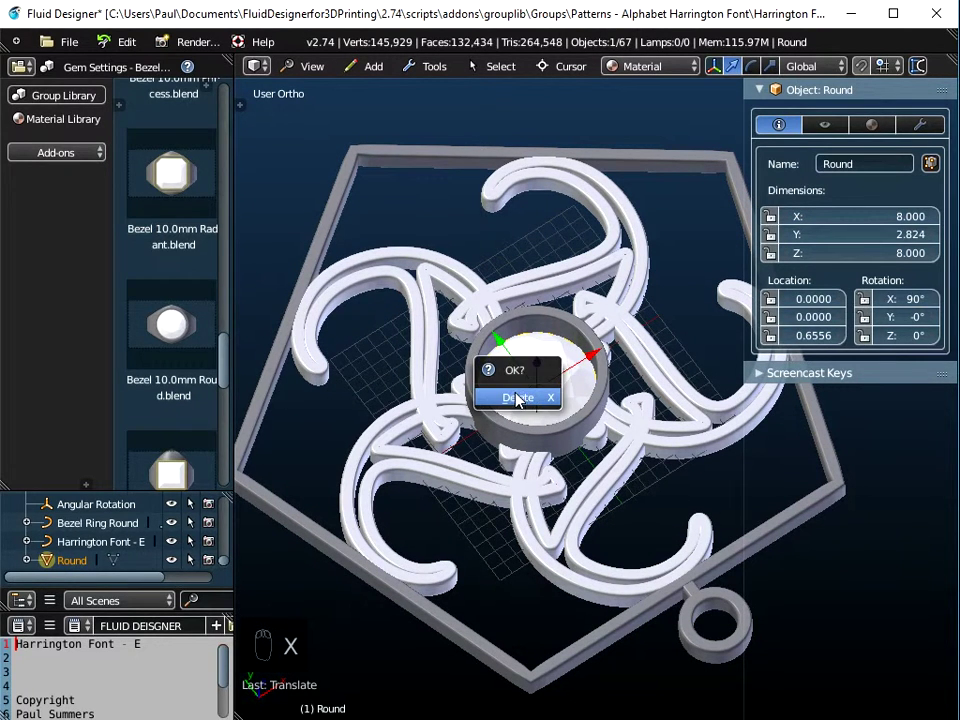
left_click(520, 400)
Step: Convert the Harrington Font letter E with its five-count Array modifier to a mesh
middle_click_drag(486, 486, 580, 425)
scroll(507, 478, "down", 3)
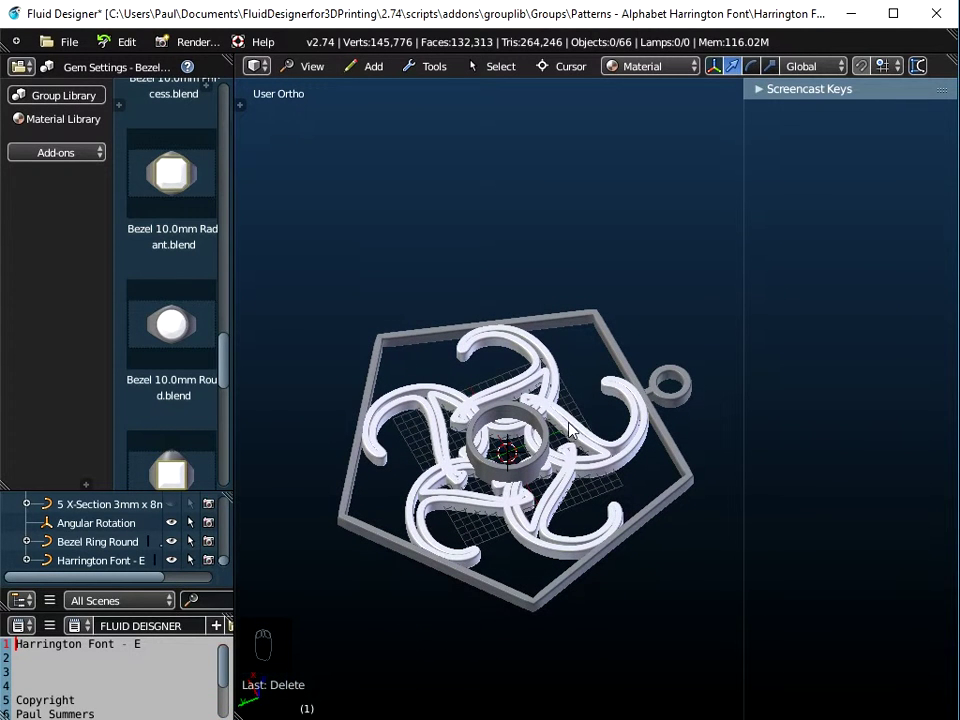
scroll(574, 424, "up", 2)
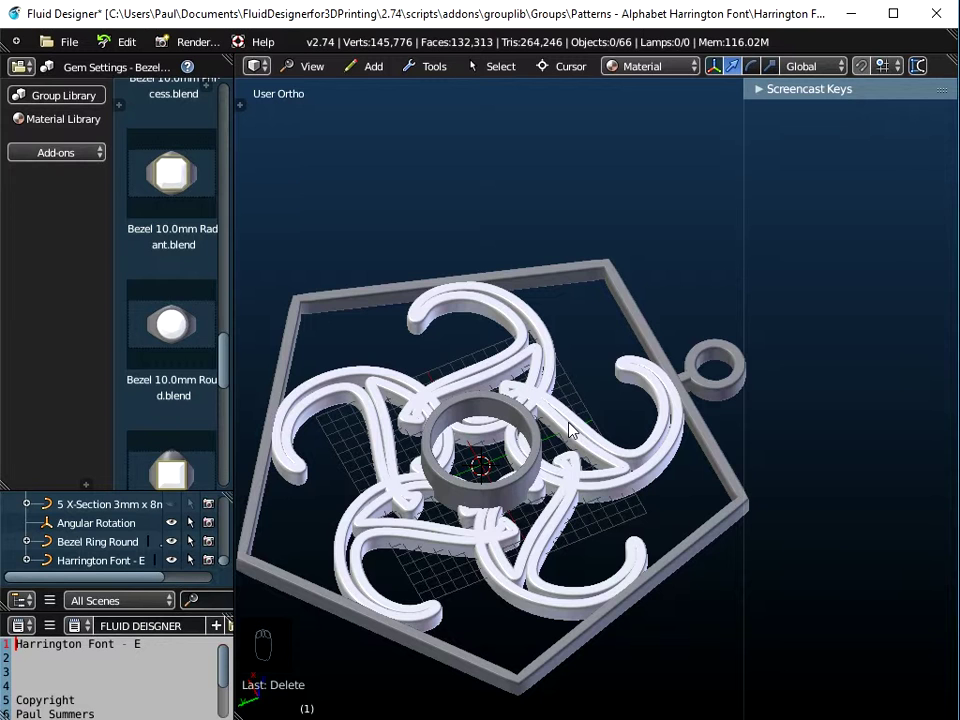
right_click(519, 345)
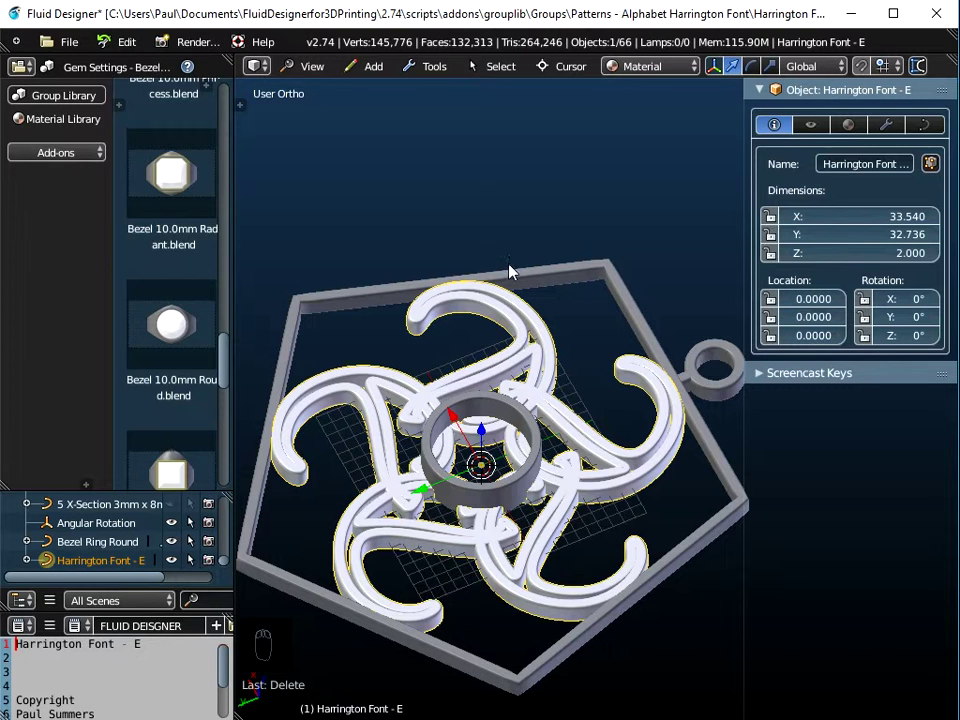
left_click(431, 66)
mouse_move(440, 90)
left_click(886, 124)
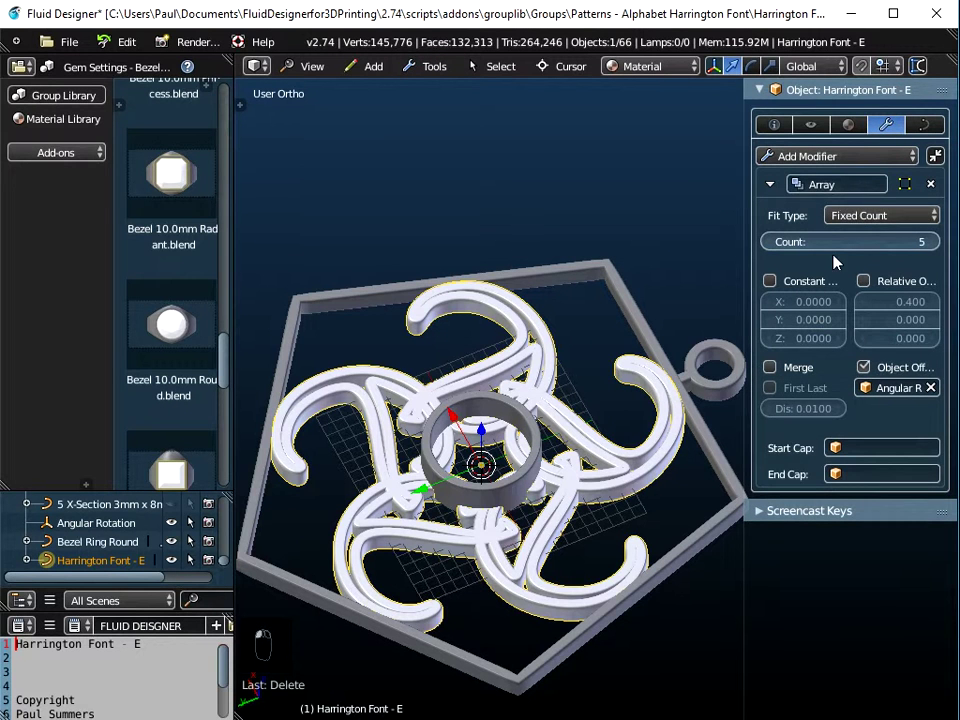
left_click(436, 68)
mouse_move(441, 95)
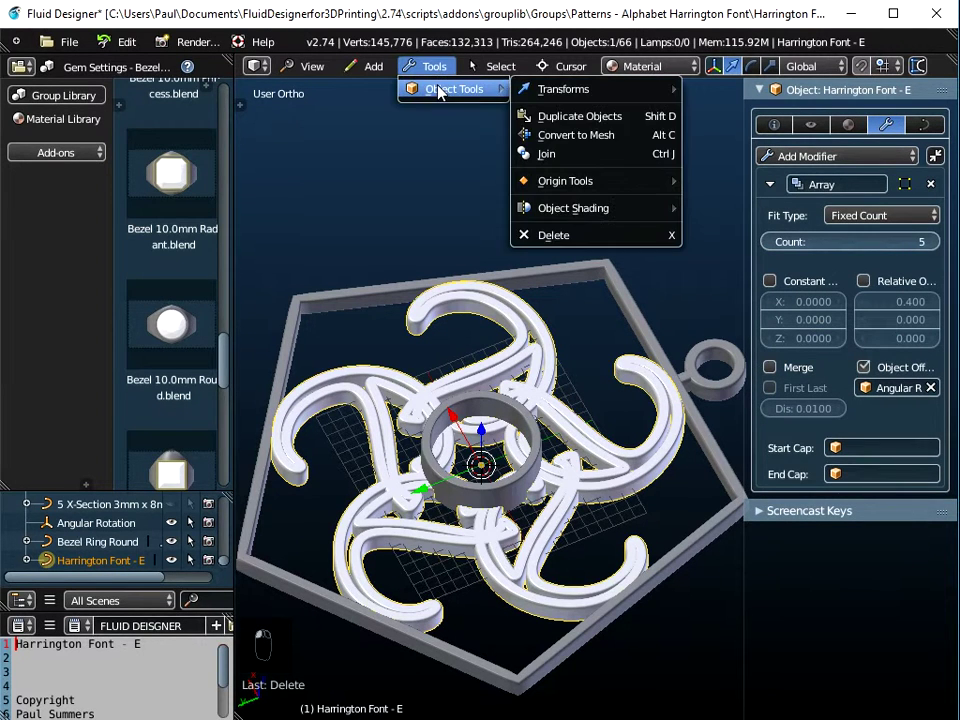
left_click(590, 140)
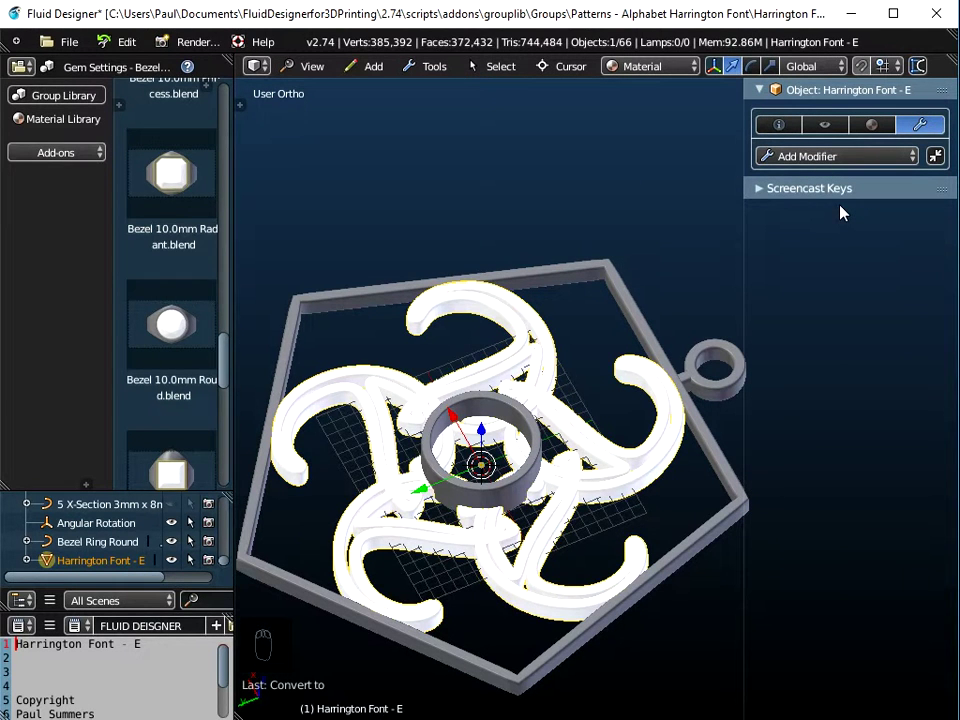
Step: Convert the 35mm pentagonal pendant frame with its hanging loop to a mesh
right_click(557, 276)
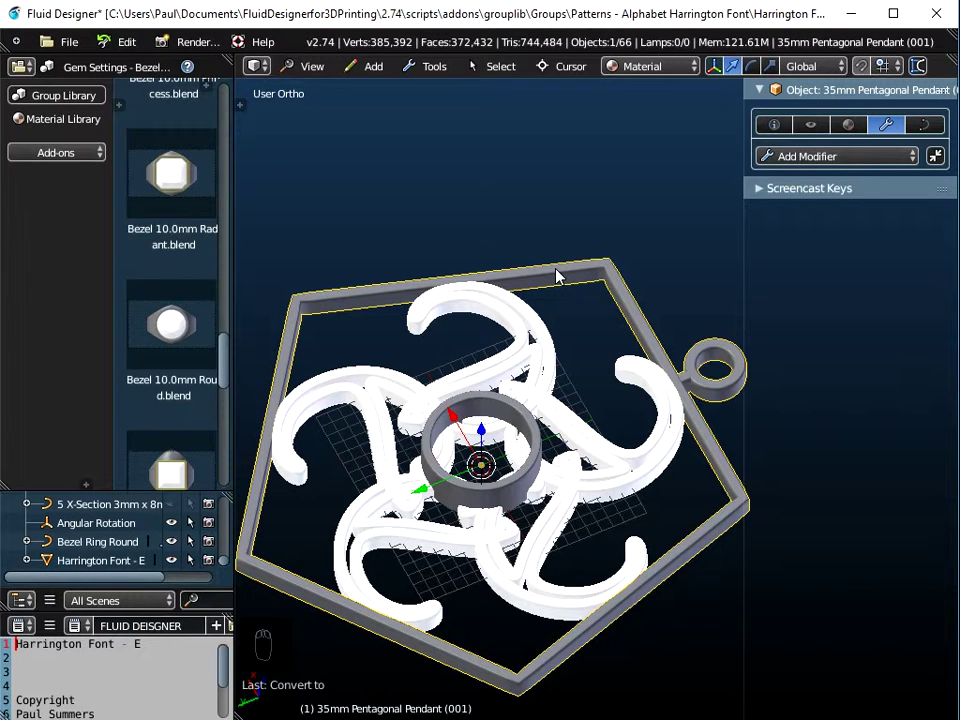
left_click(435, 67)
mouse_move(437, 92)
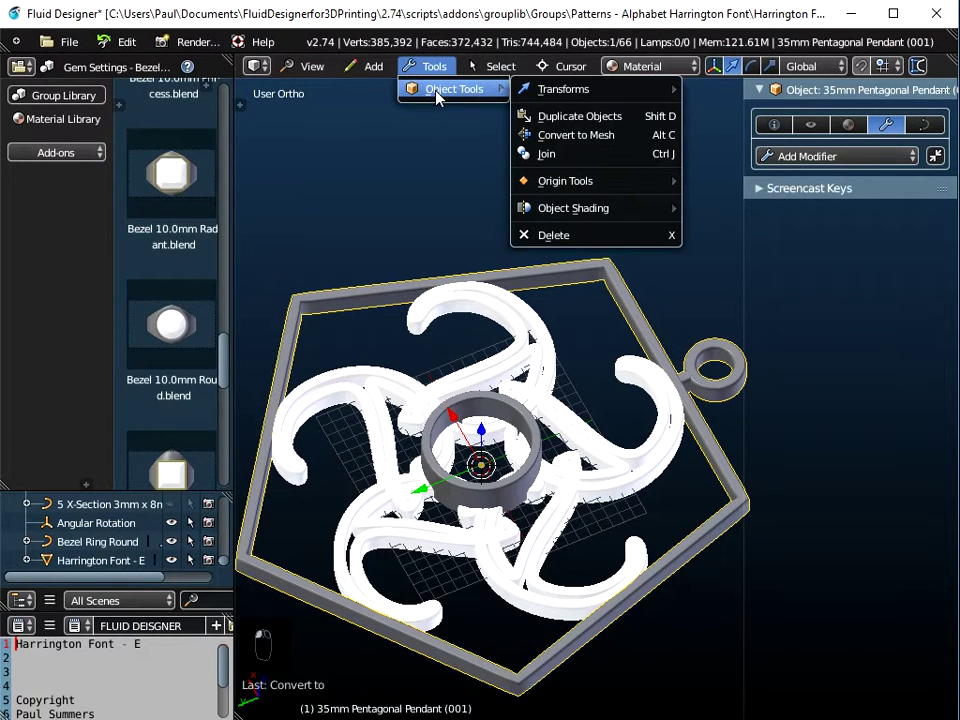
left_click(558, 135)
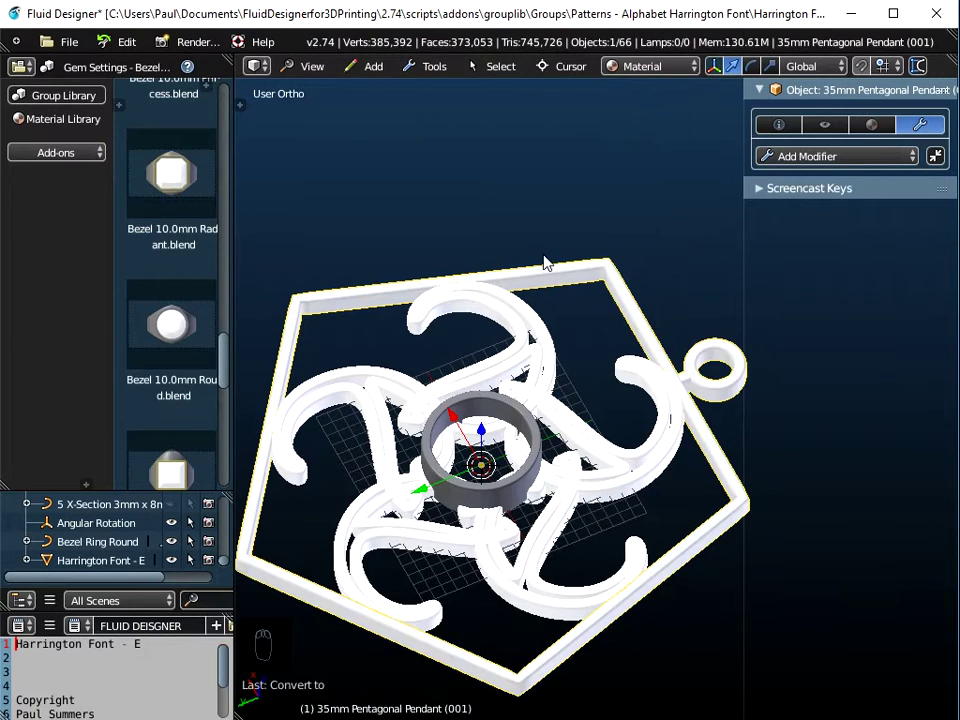
Step: Convert the round bezel ring at the centre to a mesh
right_click(489, 407)
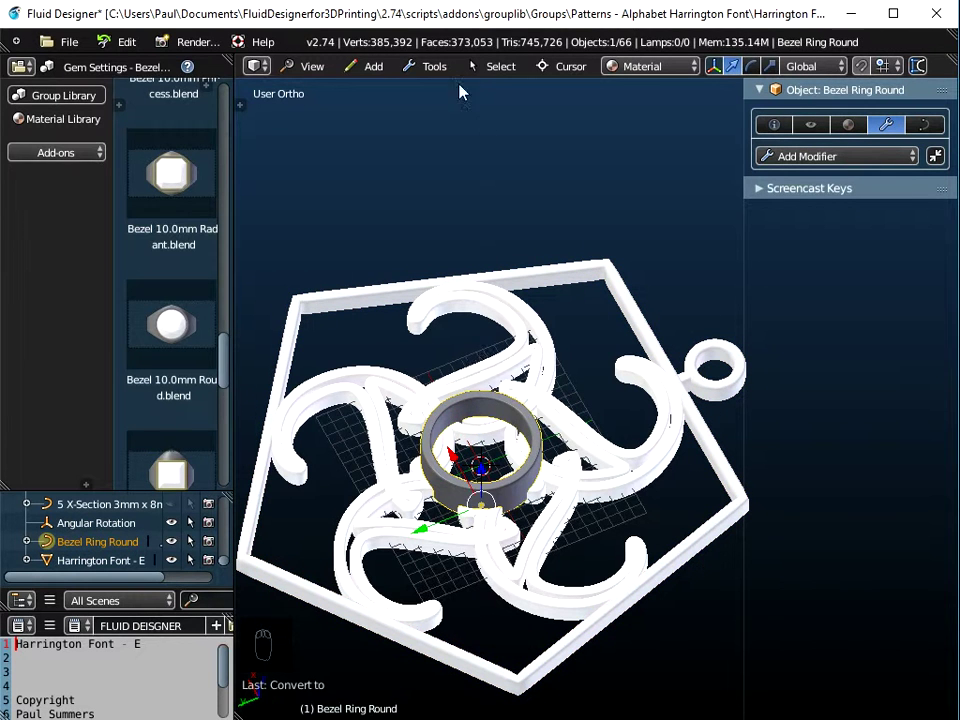
left_click(436, 67)
mouse_move(440, 90)
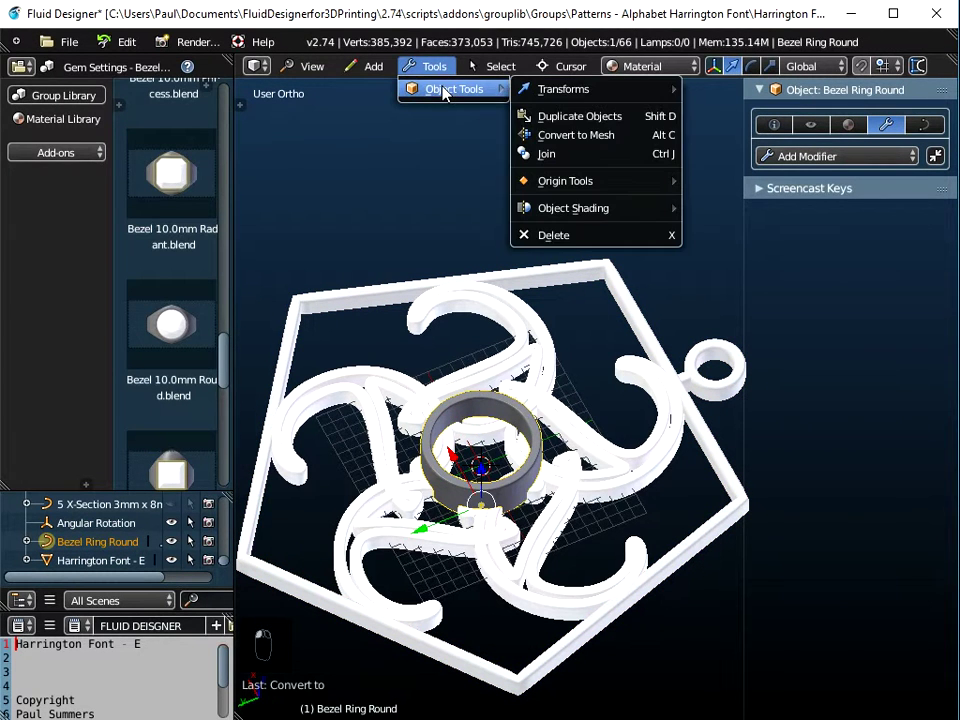
left_click(551, 146)
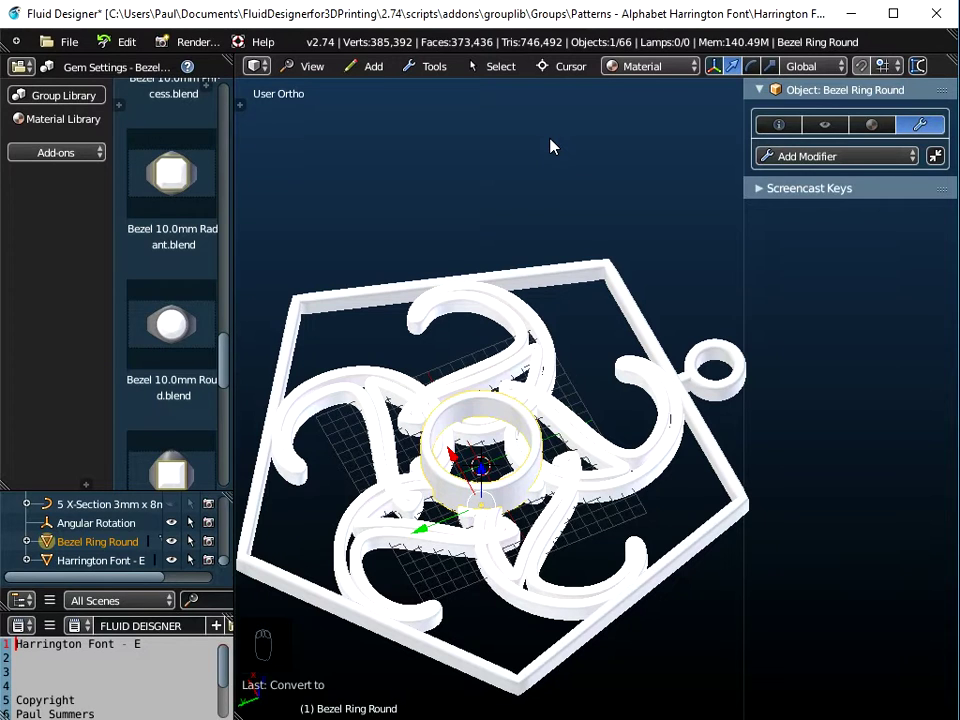
Step: Join the bezel ring, the pentagonal frame and the Harrington letters into one object with the letters as the active object
right_click(600, 272, "shift")
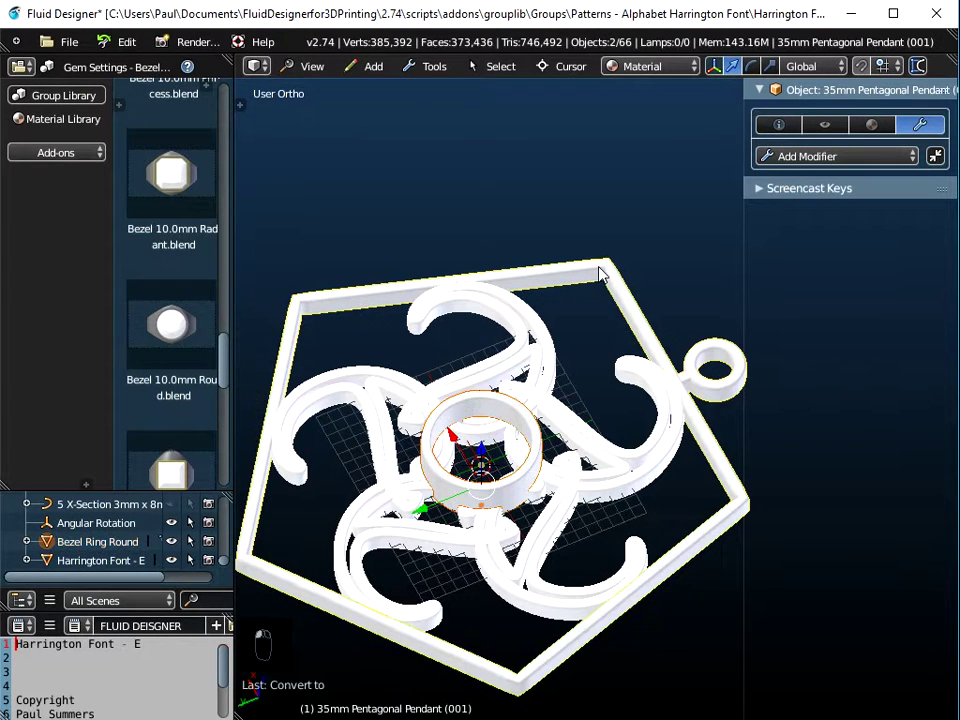
right_click(510, 318, "shift")
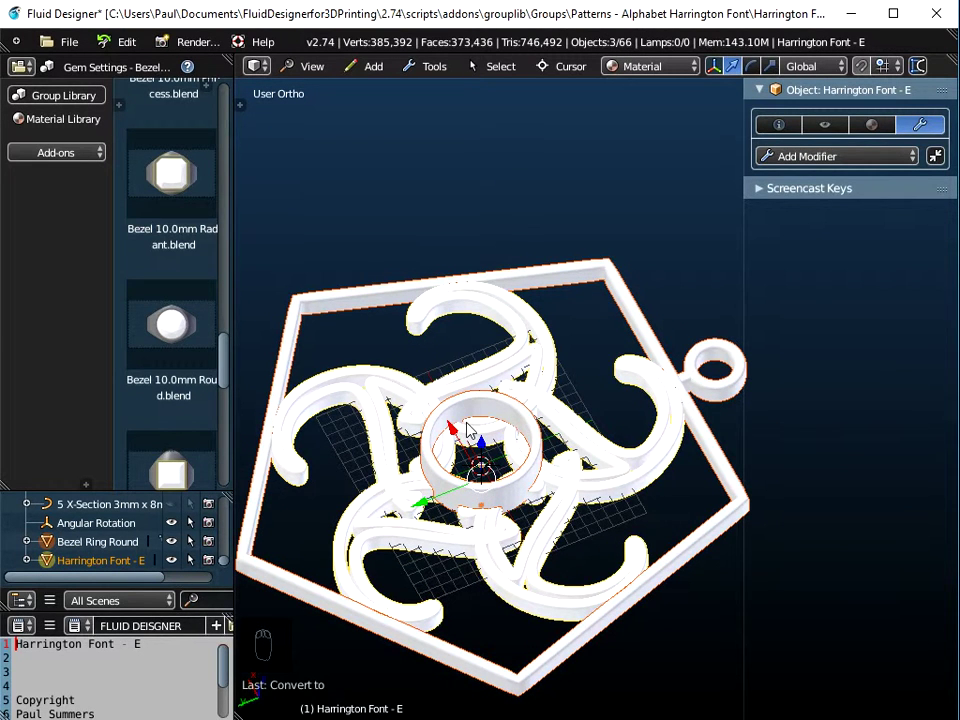
left_click(434, 66)
mouse_move(439, 90)
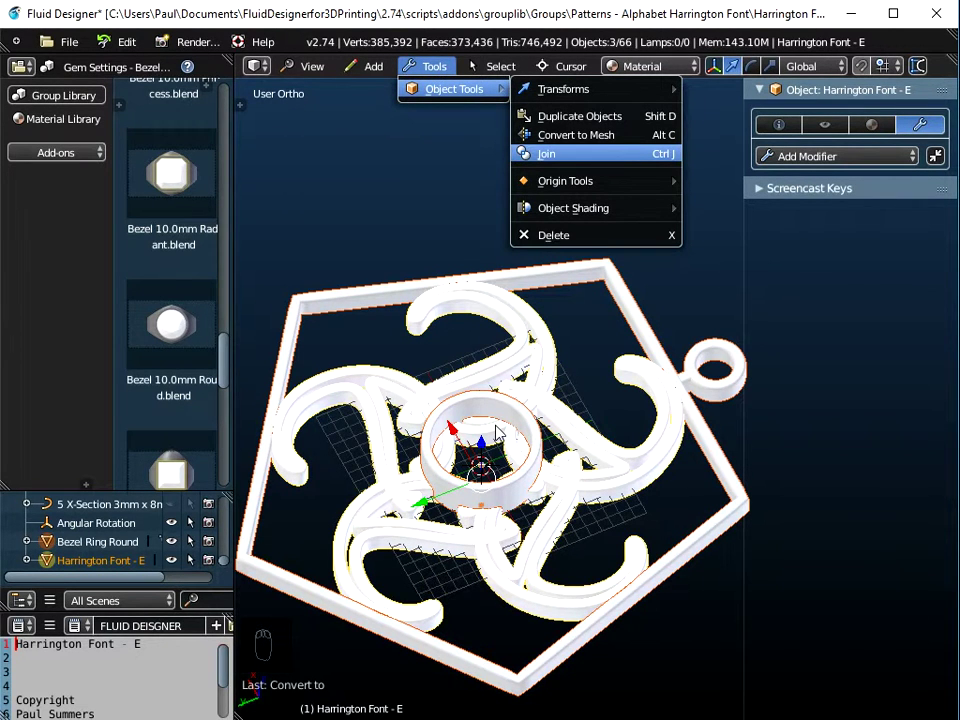
key("ctrl+j")
scroll(497, 430, "down", 1)
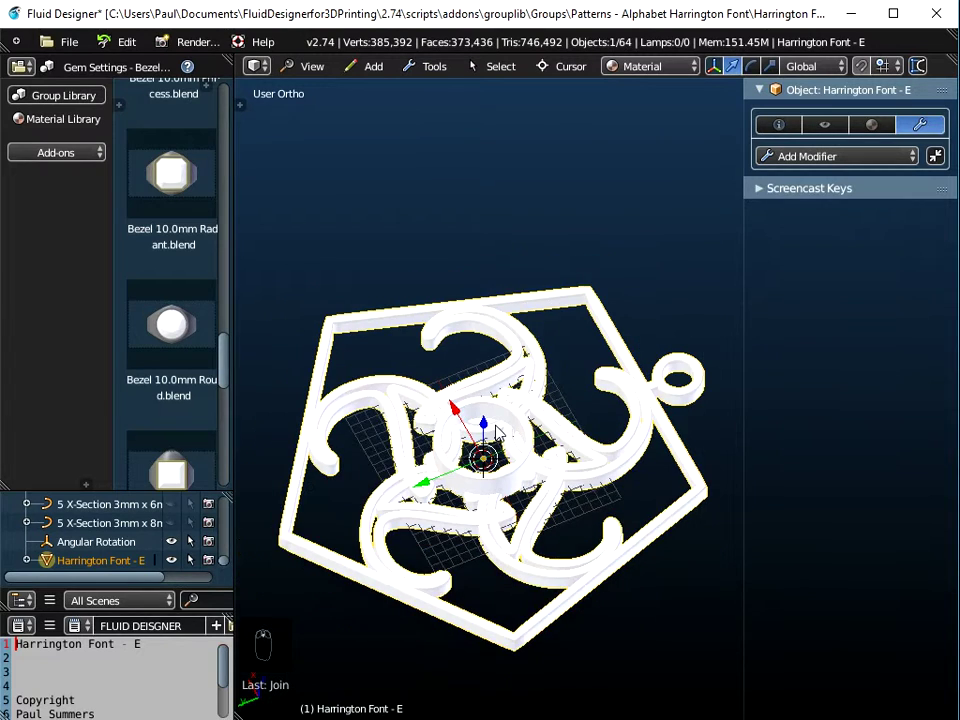
middle_click_drag(500, 425, 470, 405)
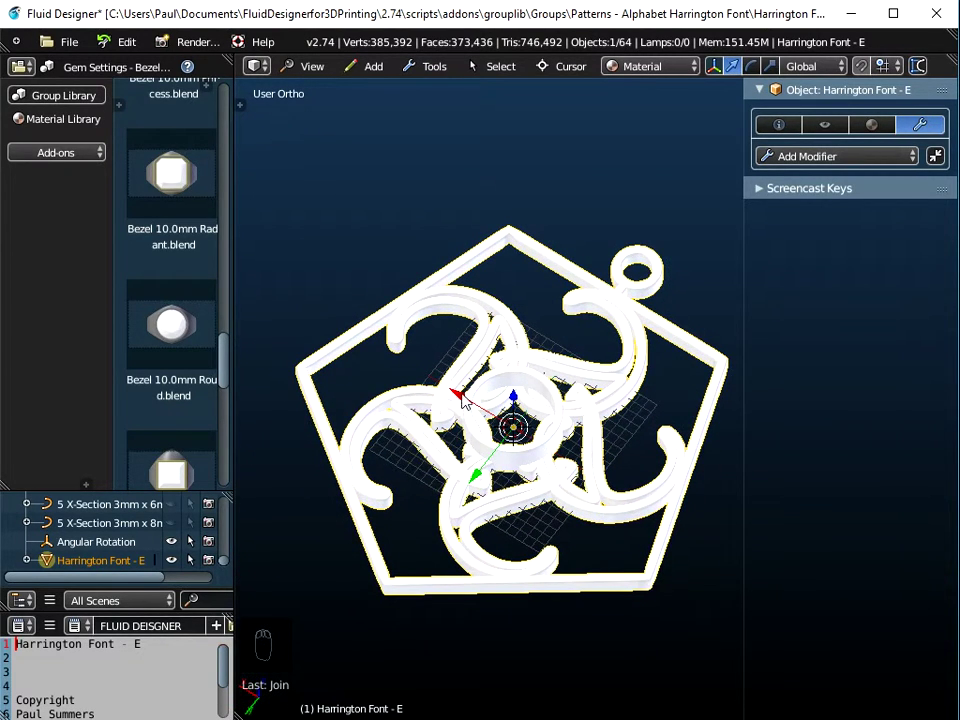
Step: Move the joined pendant along the global X axis by about -0.2
key("g")
key("x")
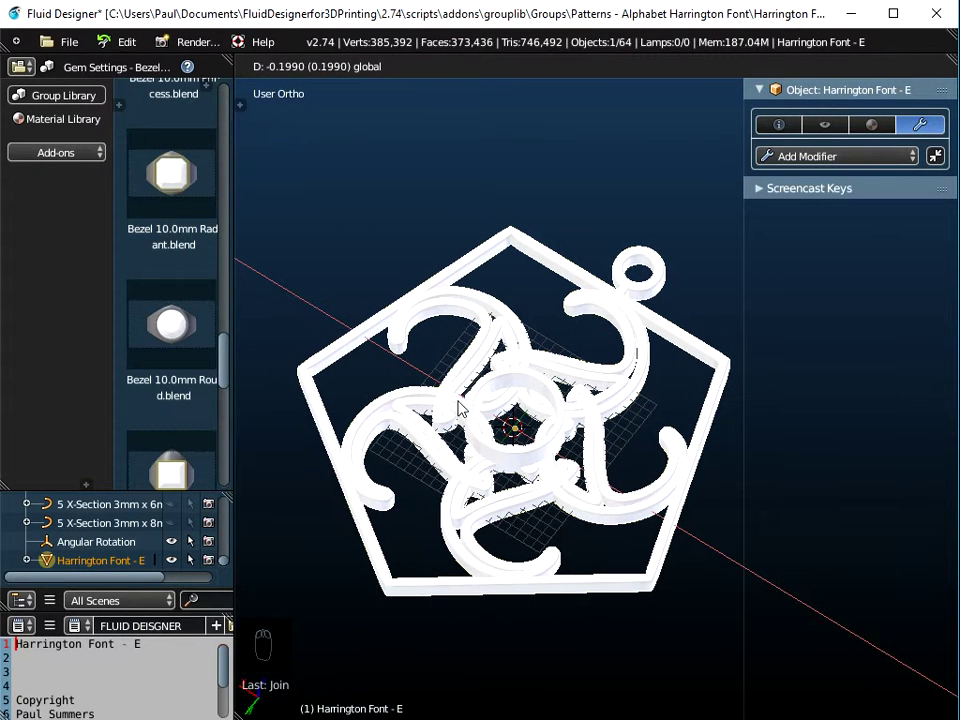
left_click(458, 408)
Step: Export the pendant to the Desktop as a Wavefront OBJ file named Harrington Font -- E.obj
left_click(87, 62)
left_click(66, 41)
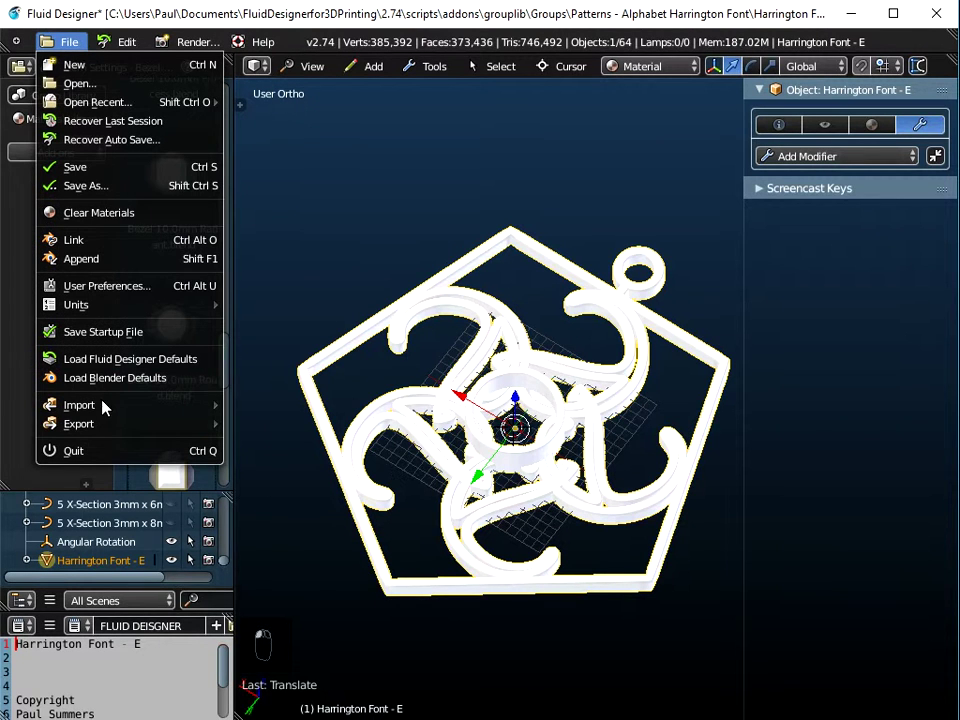
mouse_move(93, 425)
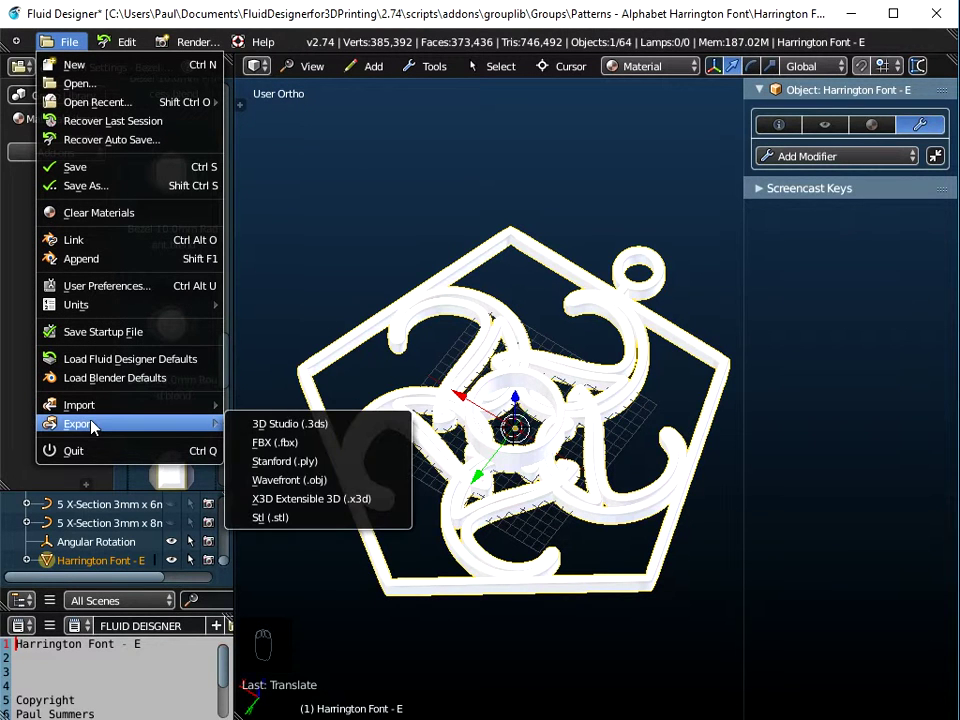
left_click(268, 482)
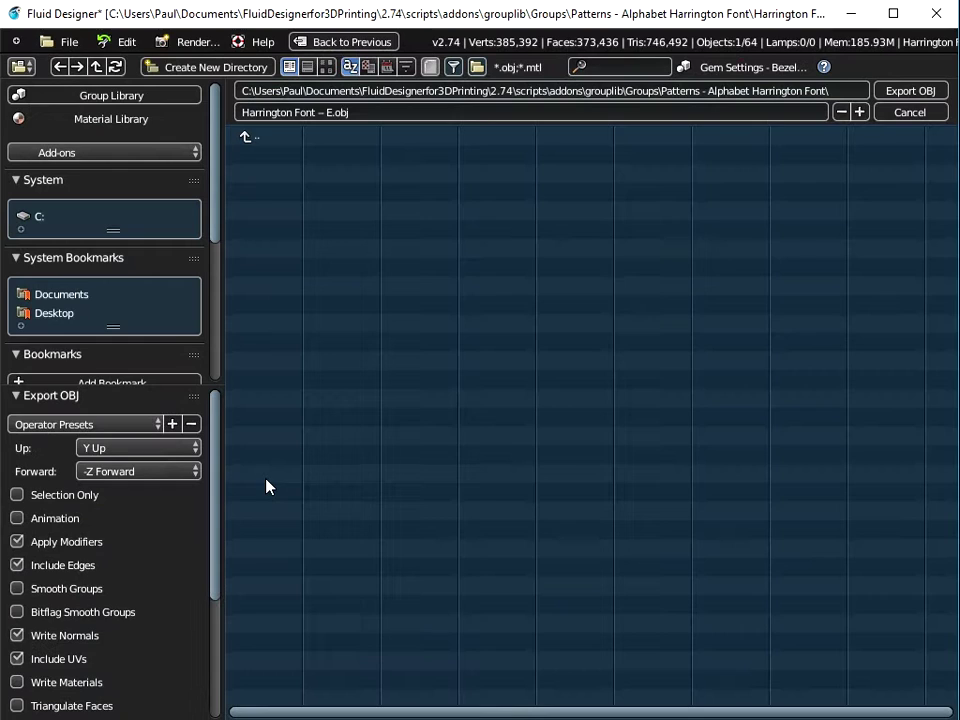
left_click(43, 314)
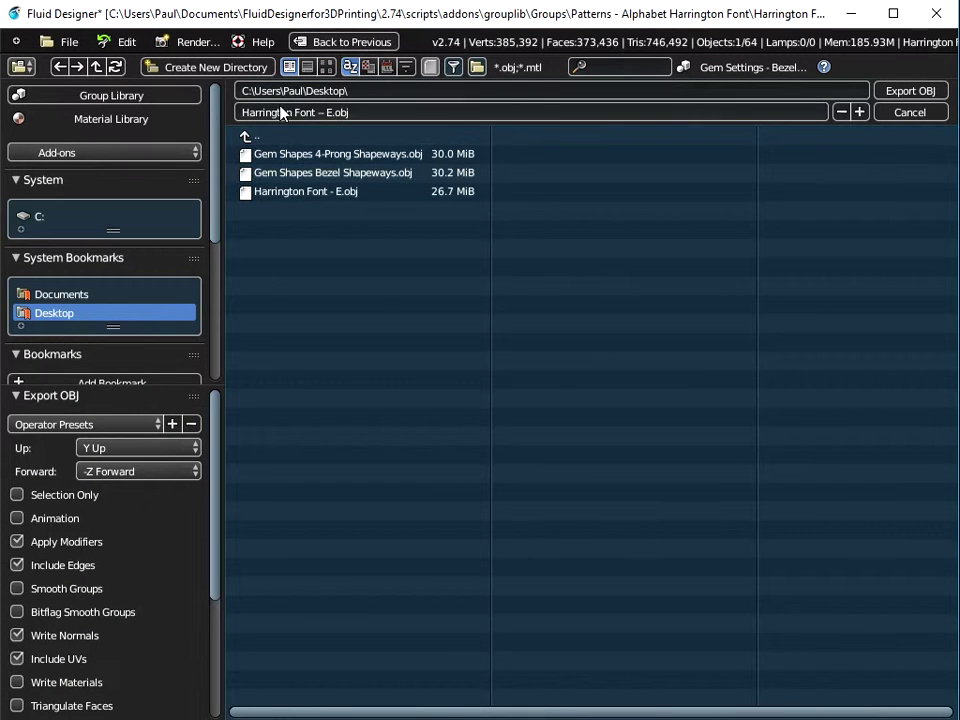
left_click(888, 96)
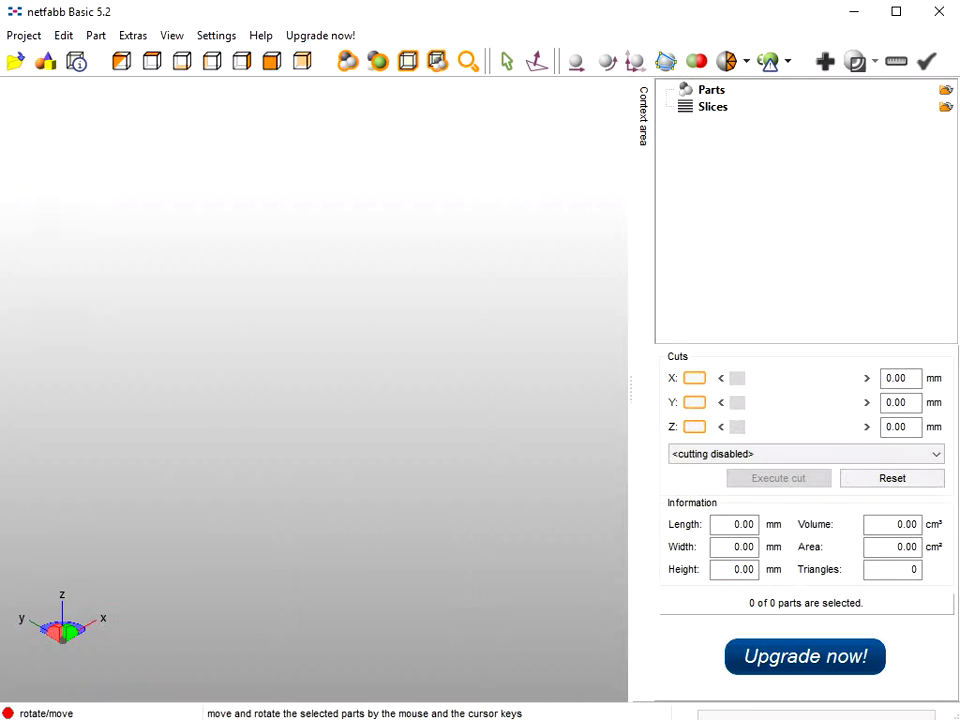
Step: Switch to netfabb Basic and open the Harrington Font -- E OBJ file from the Desktop
left_click(26, 37)
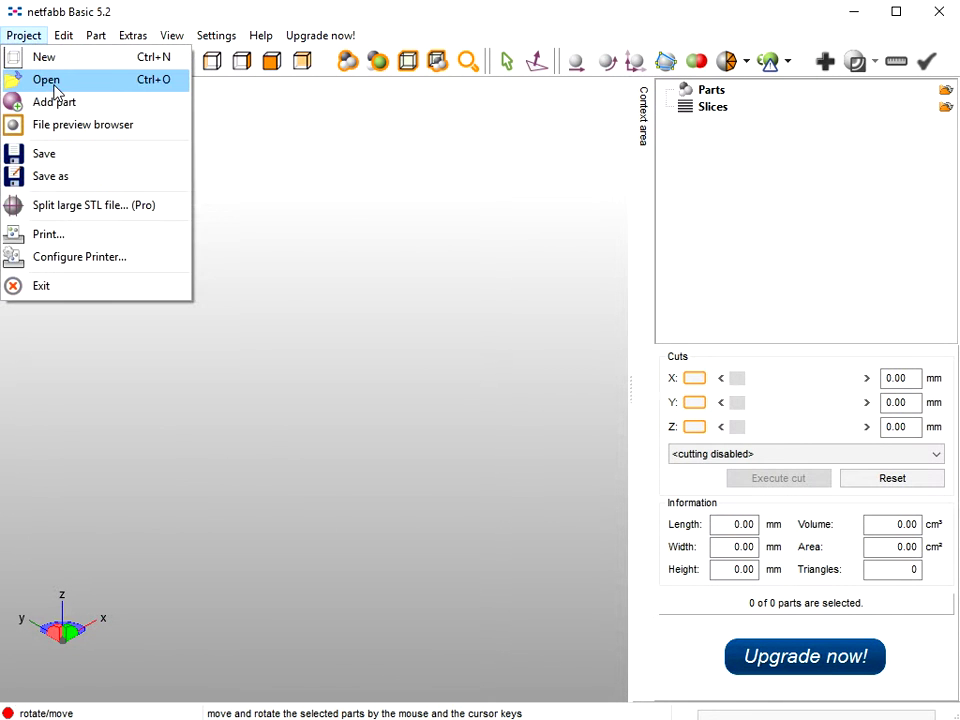
left_click(50, 80)
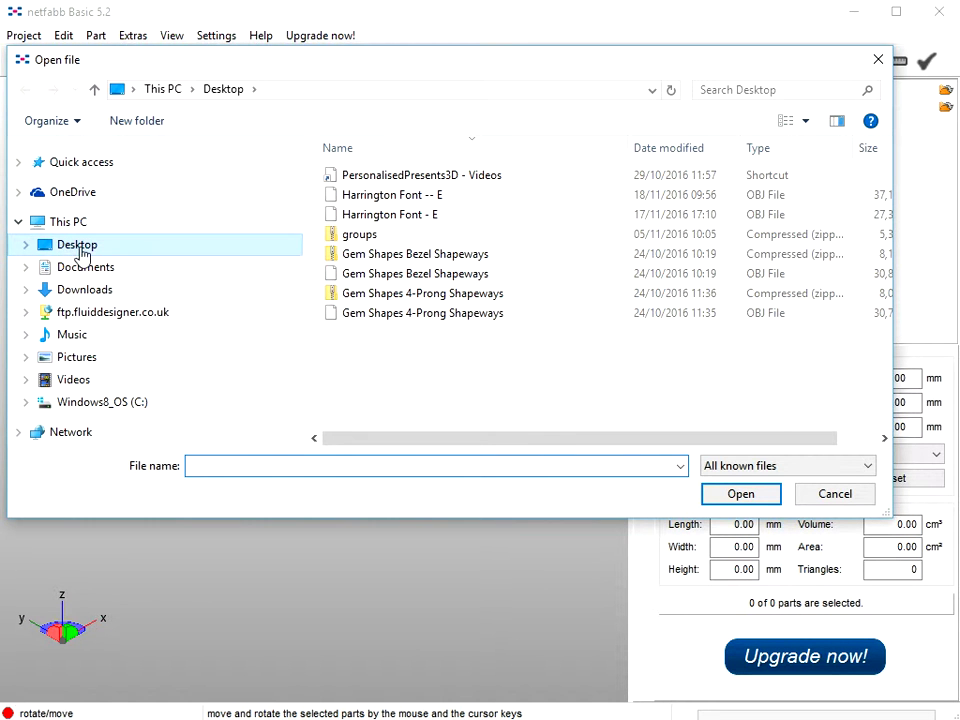
left_click(80, 252)
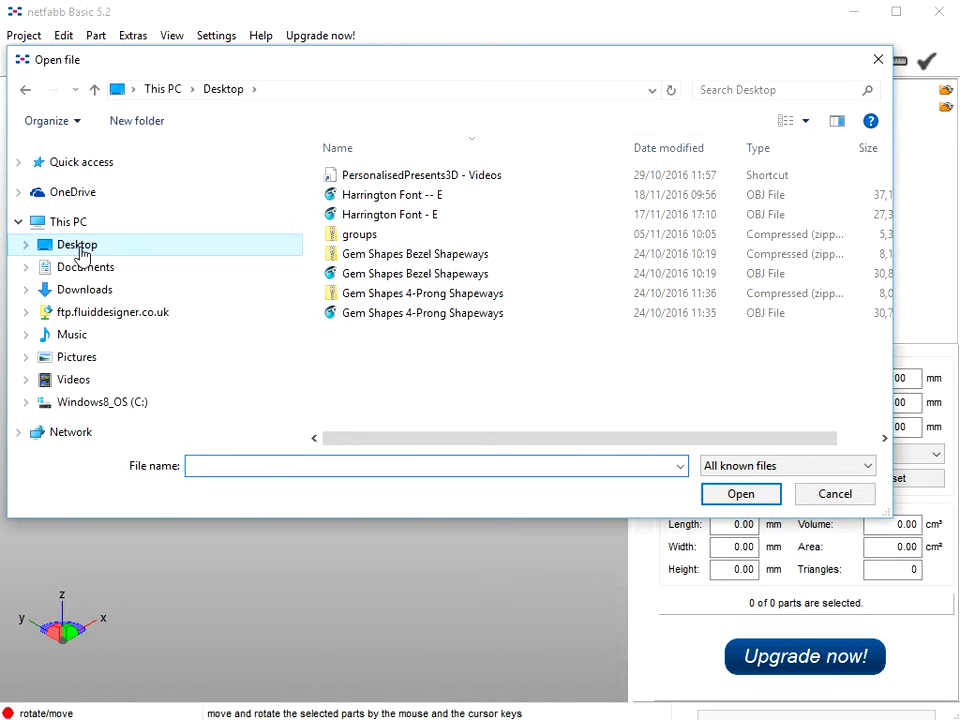
left_click(371, 197)
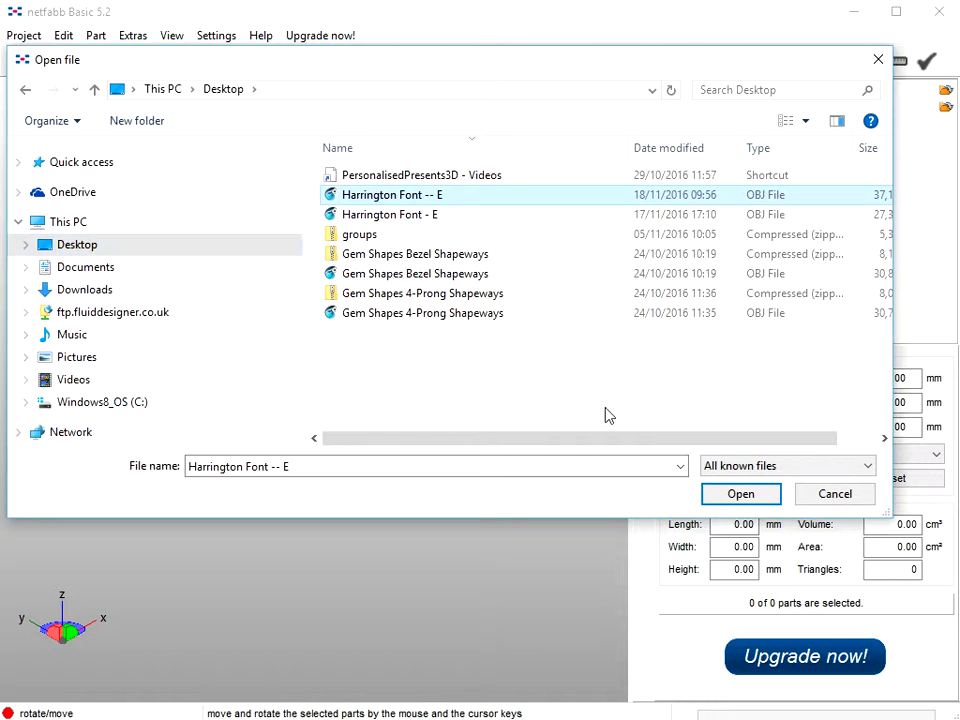
left_click(730, 498)
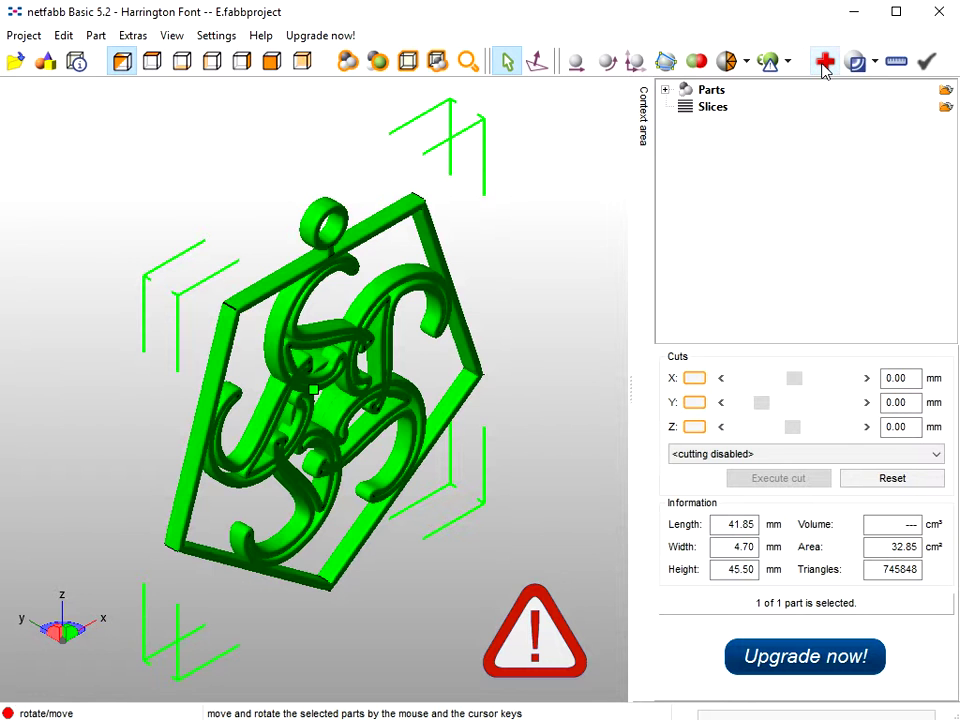
Step: Start a part repair on the imported pendant and update its mesh statistics
left_click(825, 63)
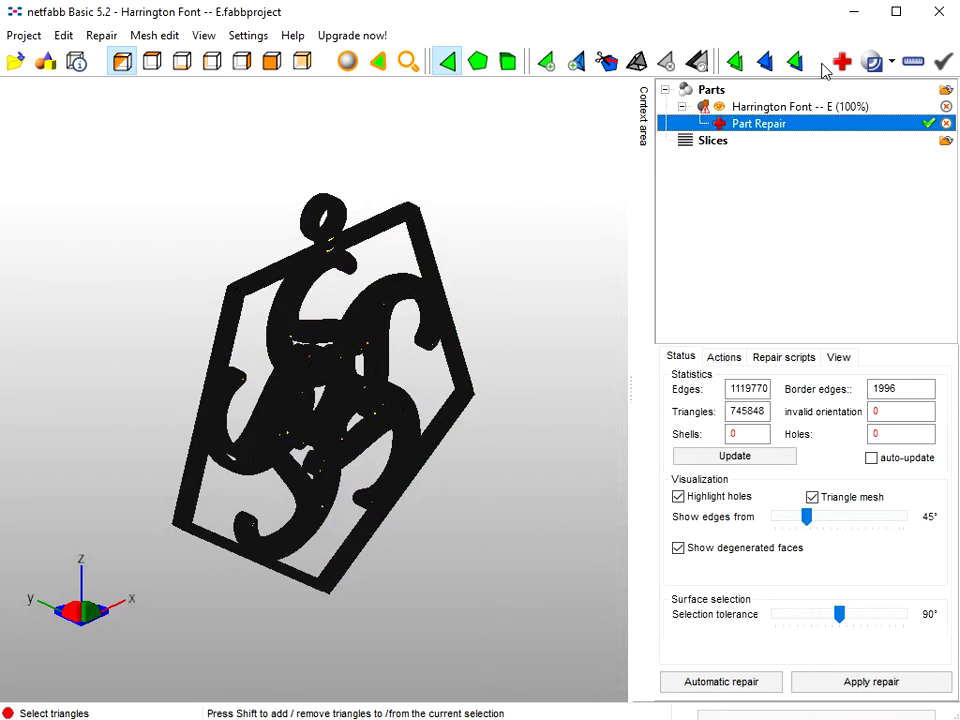
left_click(733, 460)
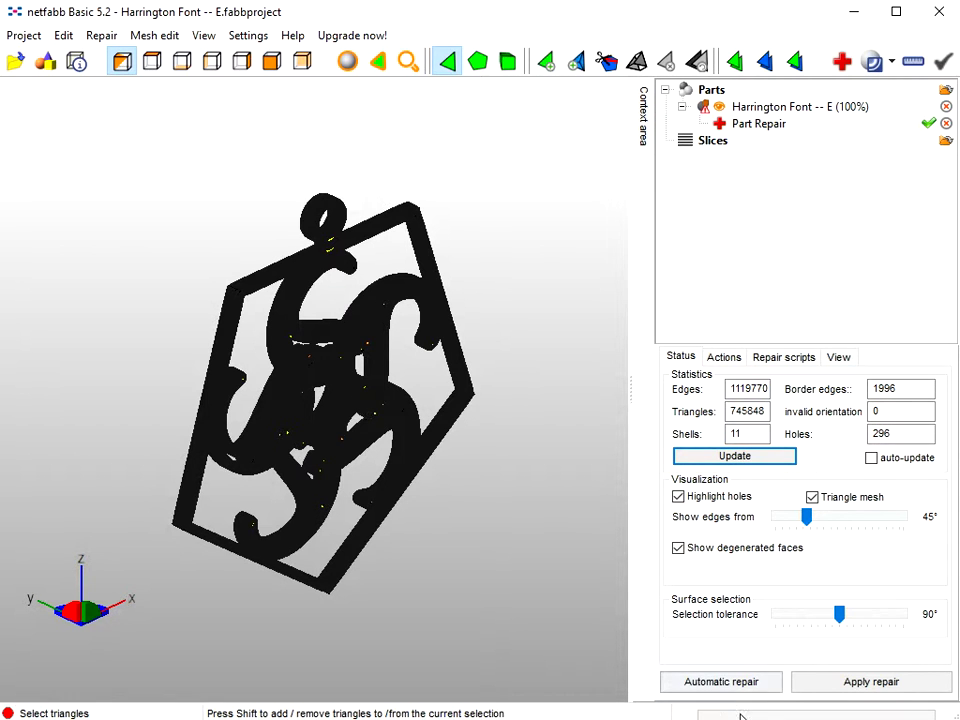
Step: Run the Default repair on the pendant mesh and apply the repair, removing the old part
left_click(724, 680)
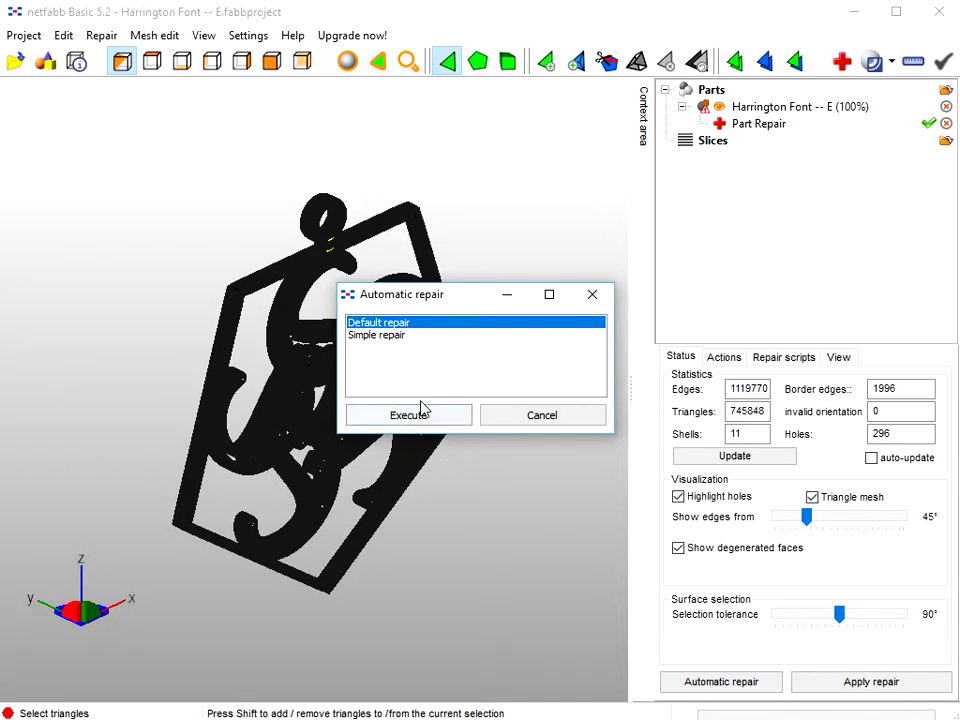
left_click(420, 416)
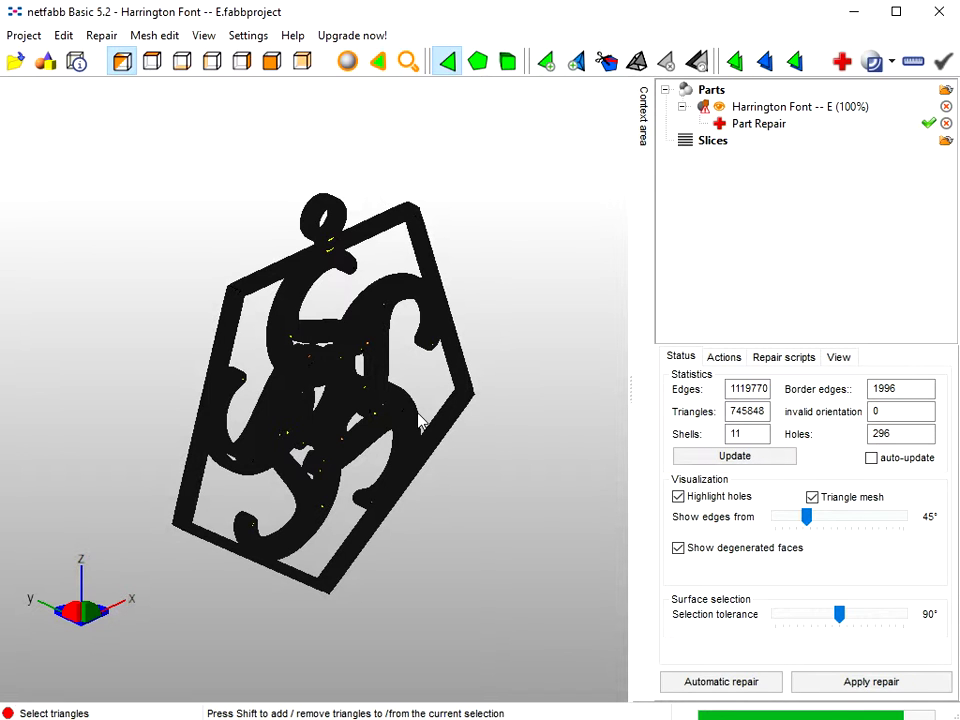
left_click(781, 466)
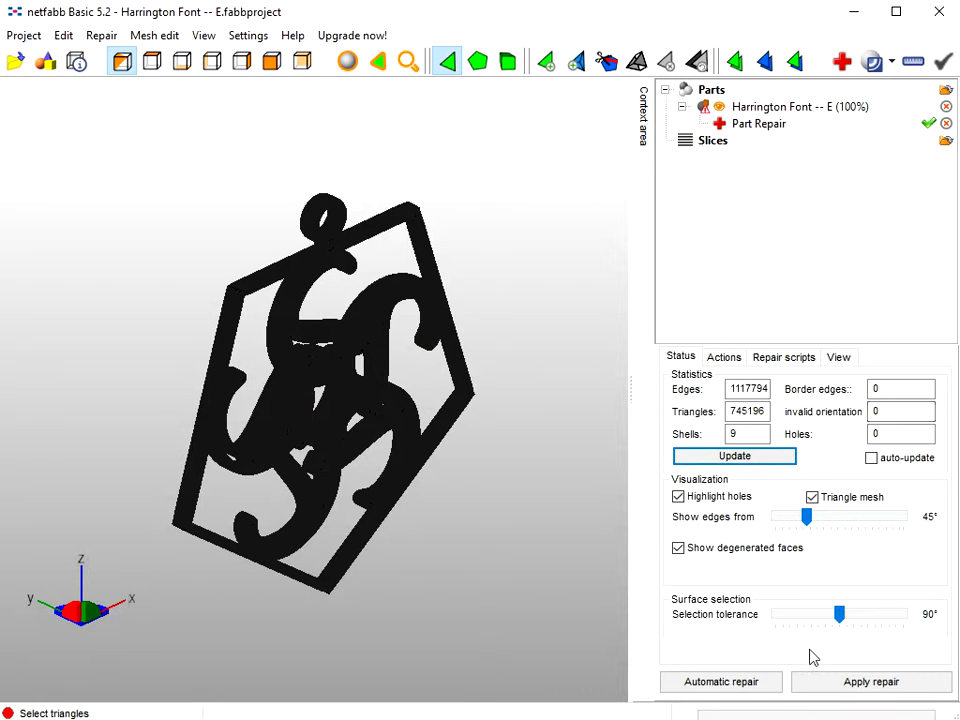
left_click(859, 684)
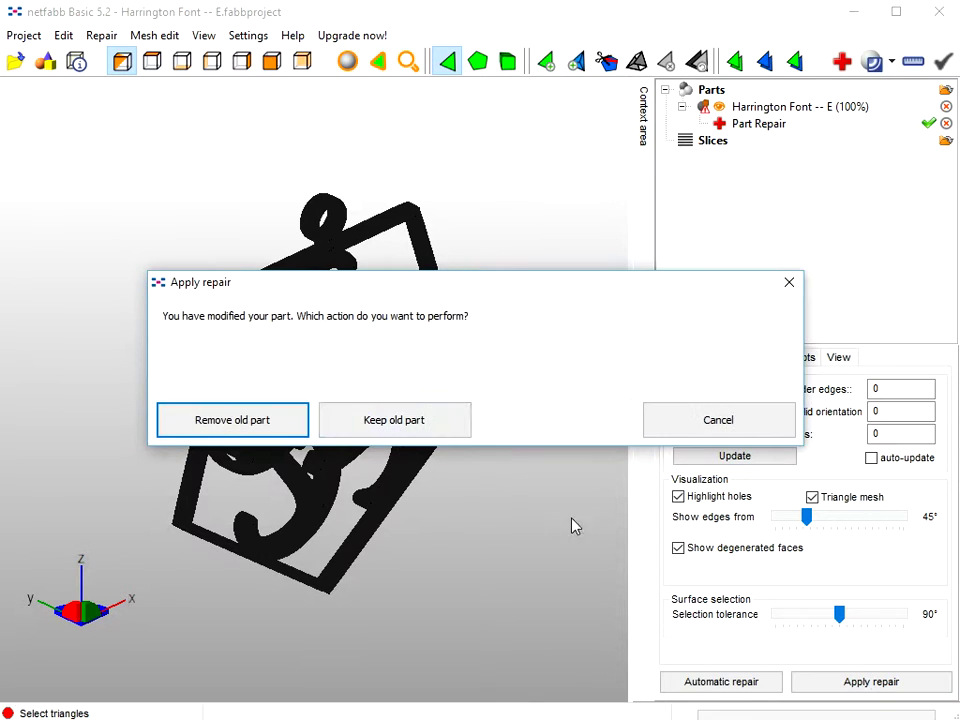
left_click(236, 412)
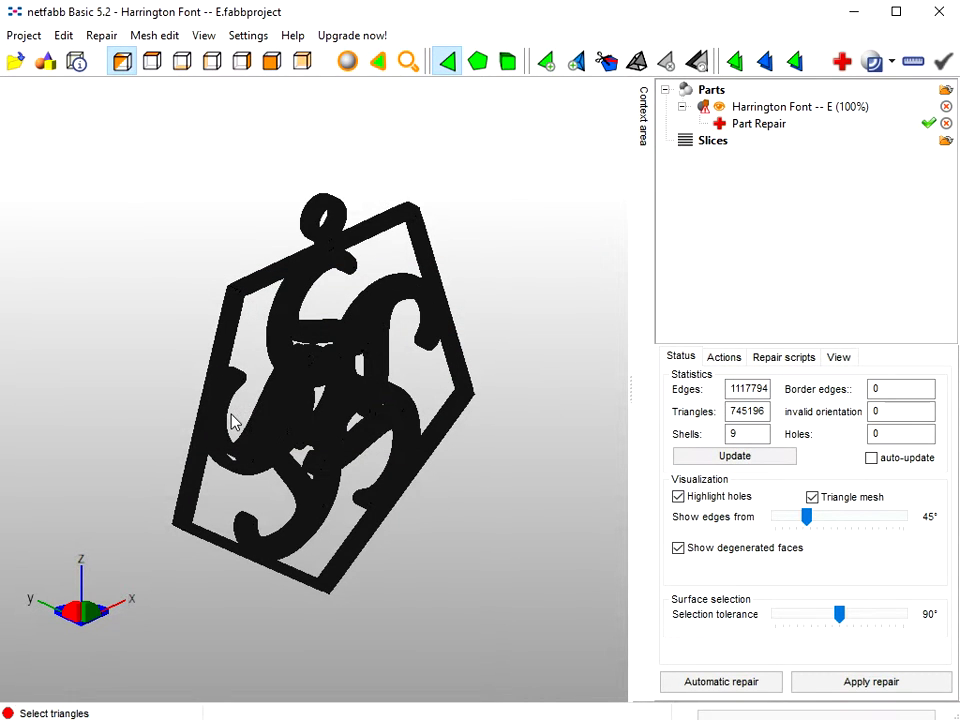
Step: Export the repaired pendant as a Wavefront OBJ, replacing the Harrington Font -- E file on the Desktop and optimizing the mesh for export
right_click_drag(257, 392, 392, 422)
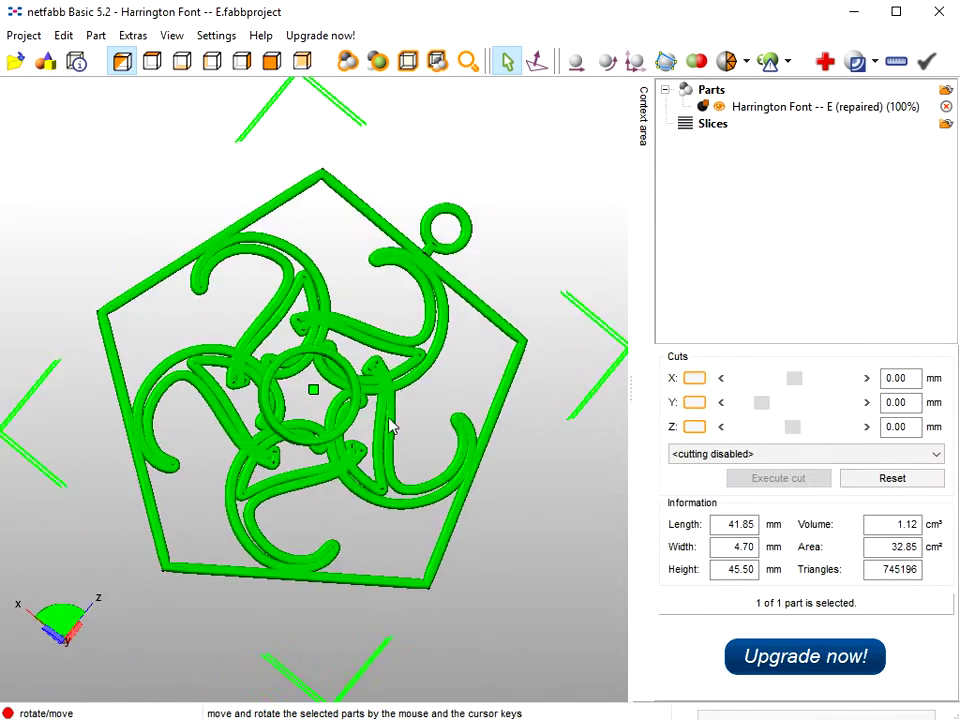
right_click_drag(323, 398, 290, 428)
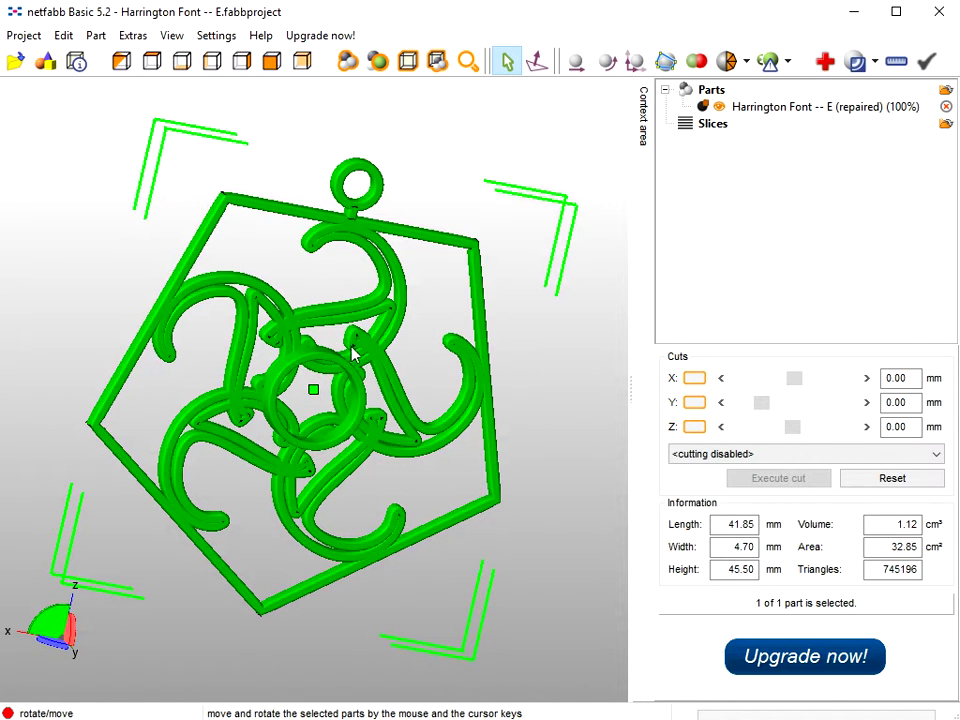
left_click(100, 36)
mouse_move(145, 108)
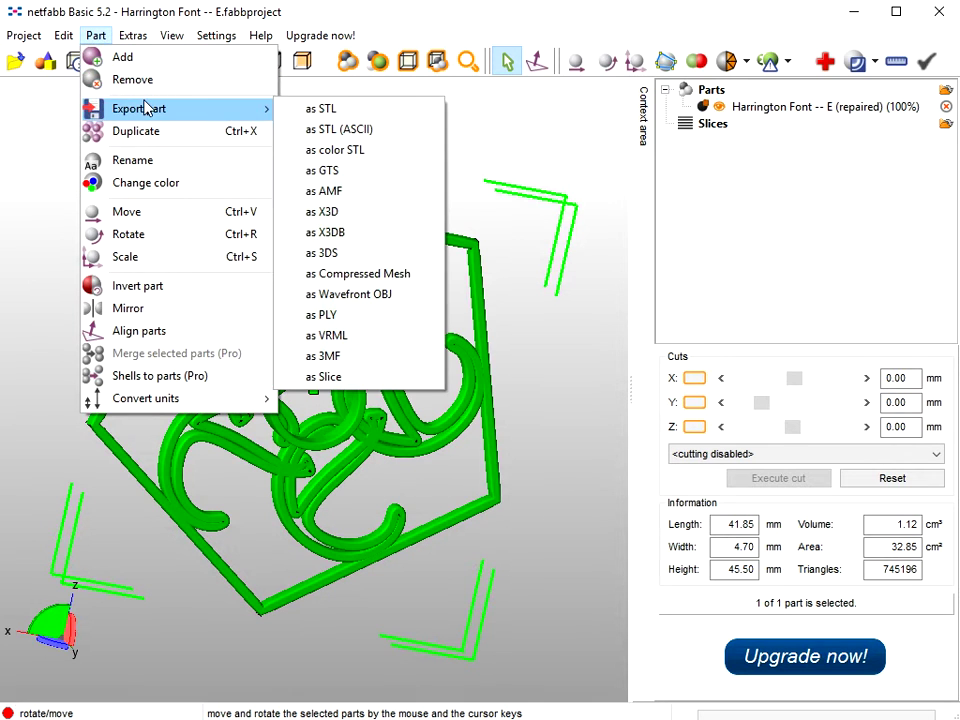
left_click(325, 296)
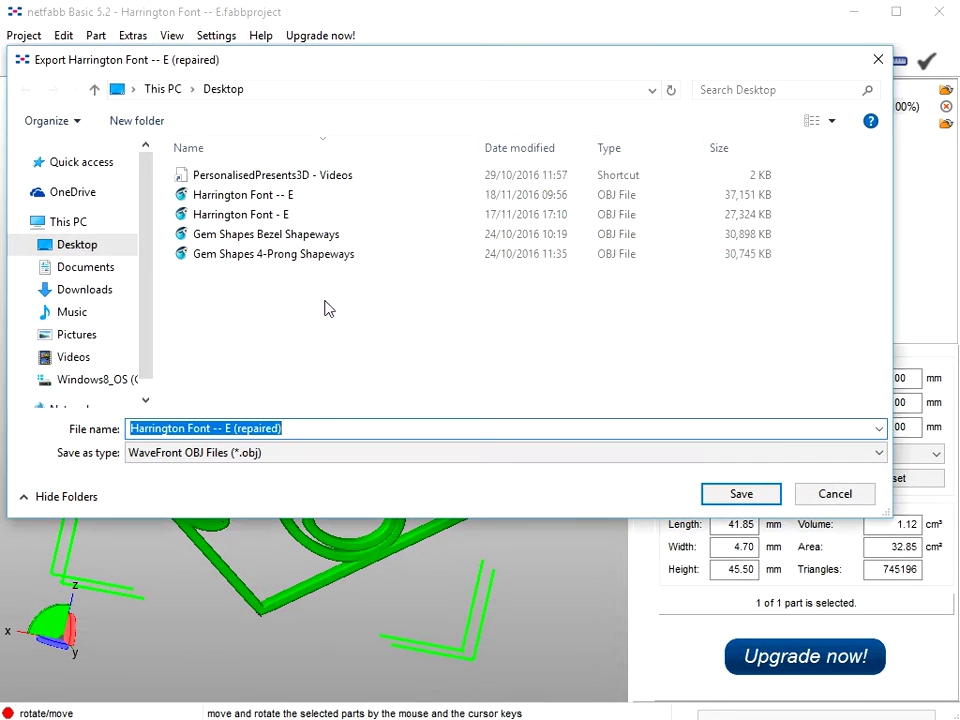
left_click(265, 196)
left_click(737, 496)
left_click(568, 412)
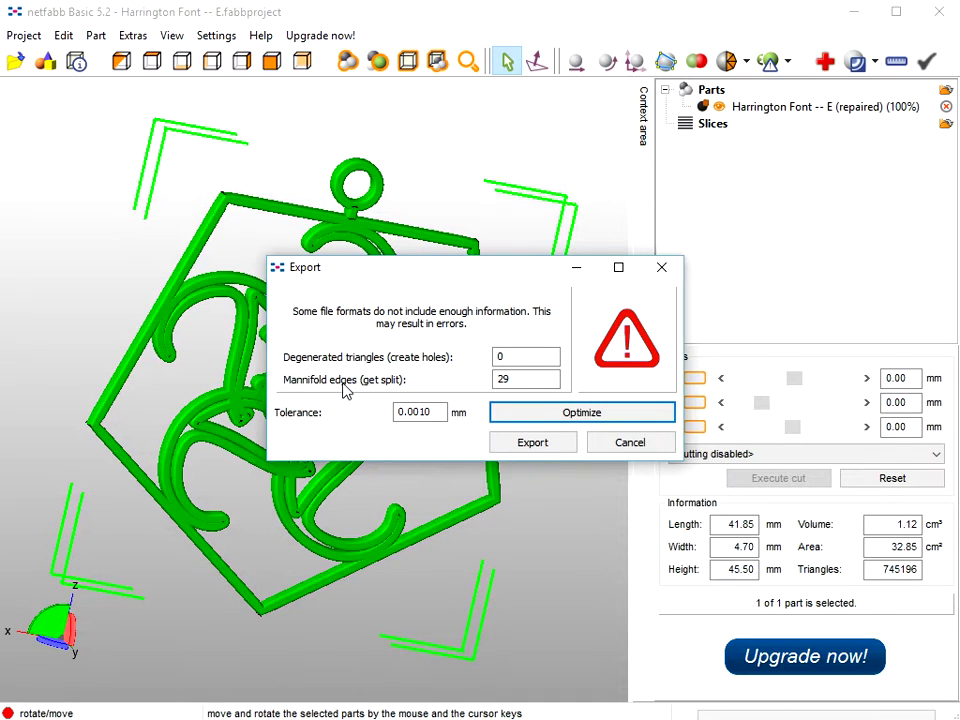
left_click(599, 418)
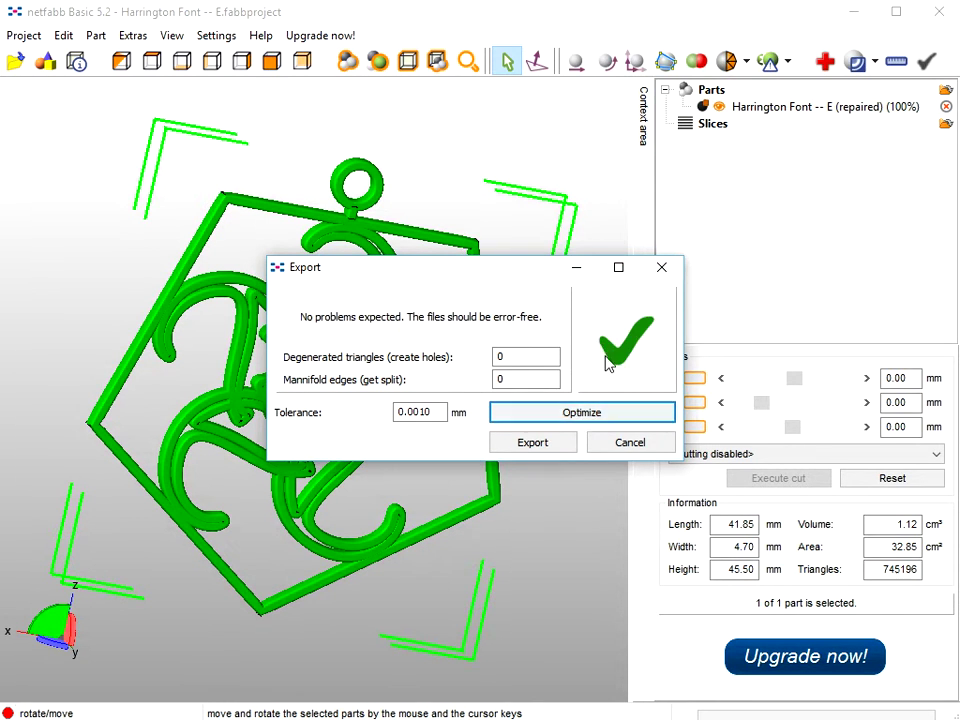
left_click(554, 447)
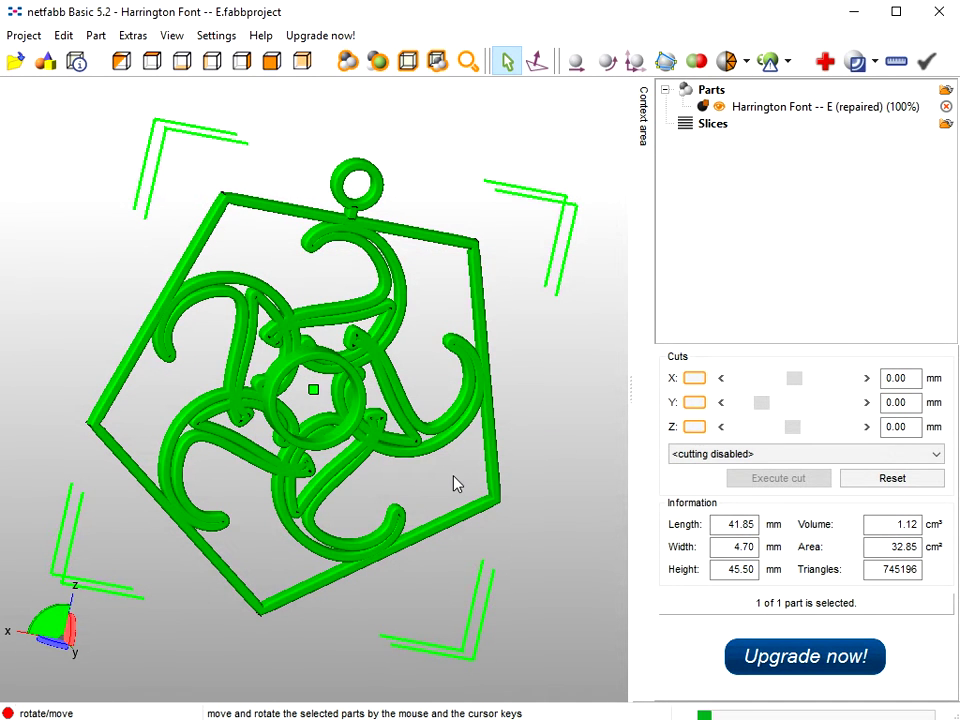